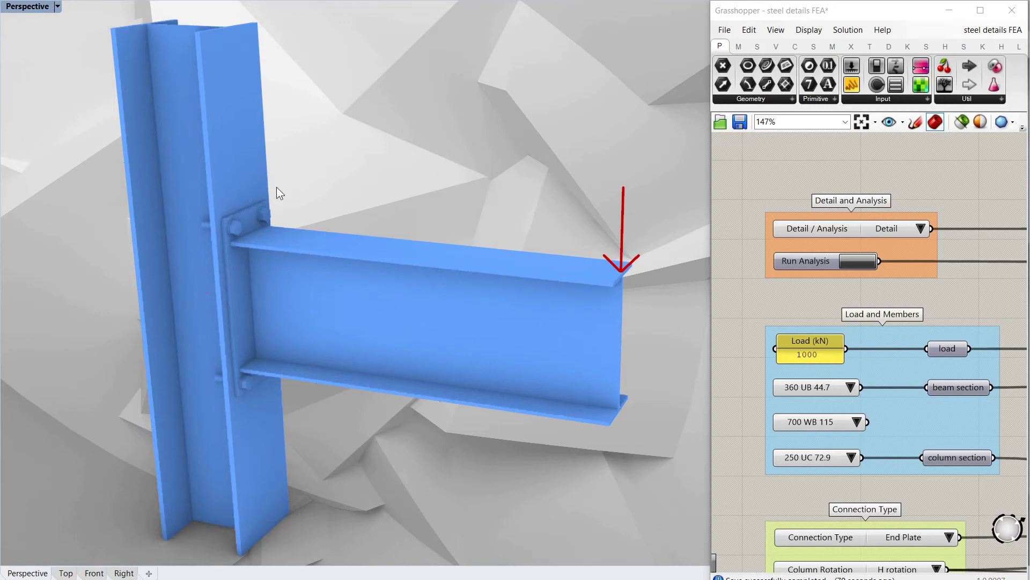
- Switch the model display to Analysis to view the stress result, and return it to Detail
{"action": "mouse_move", "coordinate": [472, 161]}
{"action": "right_mouse_down"}
{"action": "mouse_move", "coordinate": [430, 179]}
{"action": "mouse_move", "coordinate": [472, 165]}
{"action": "right_mouse_up"}
{"action": "left_click", "coordinate": [922, 229]}
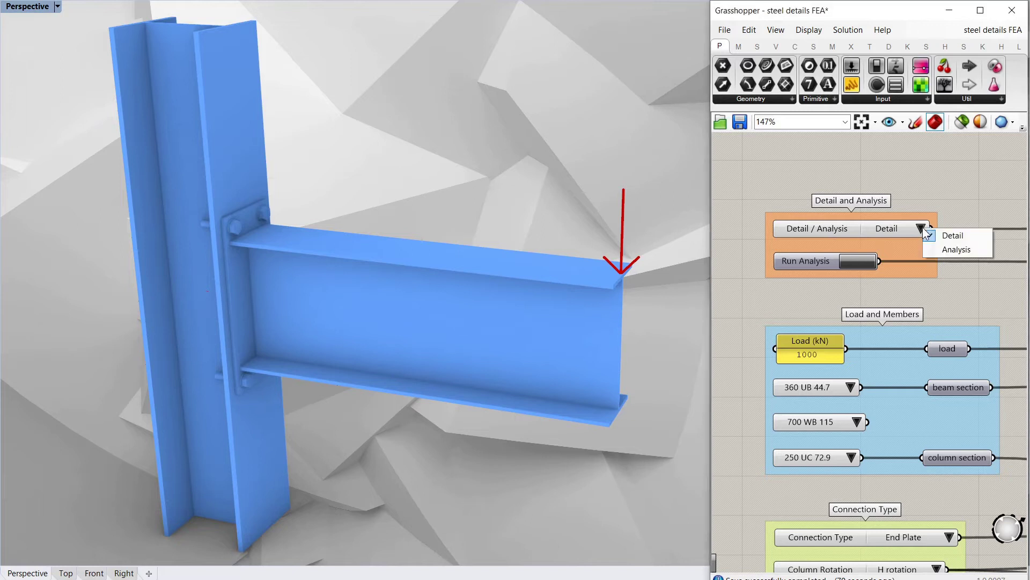
{"action": "left_click", "coordinate": [953, 249]}
{"action": "right_click_drag", "start_coordinate": [354, 252], "coordinate": [359, 250]}
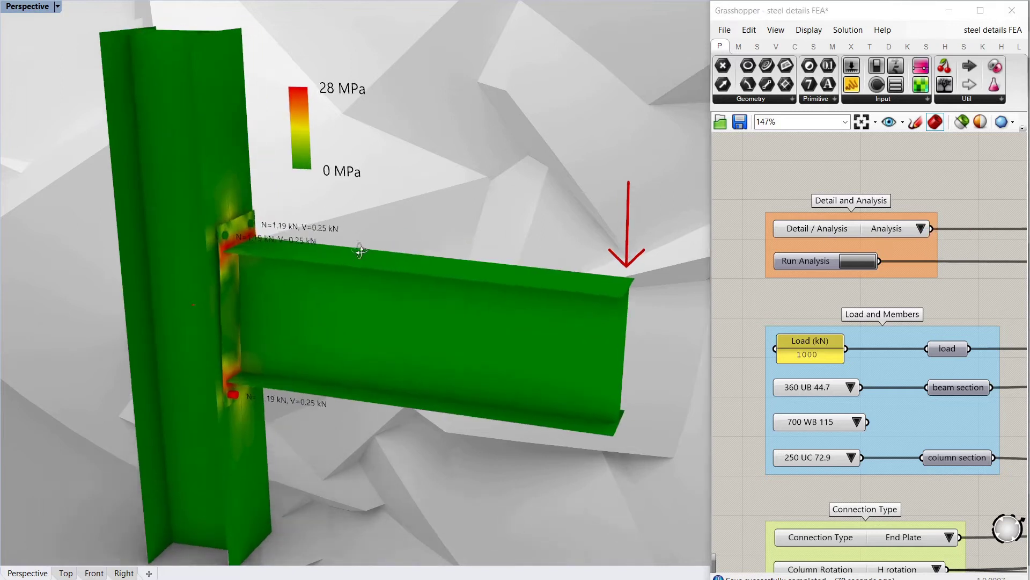
{"action": "left_click", "coordinate": [922, 229]}
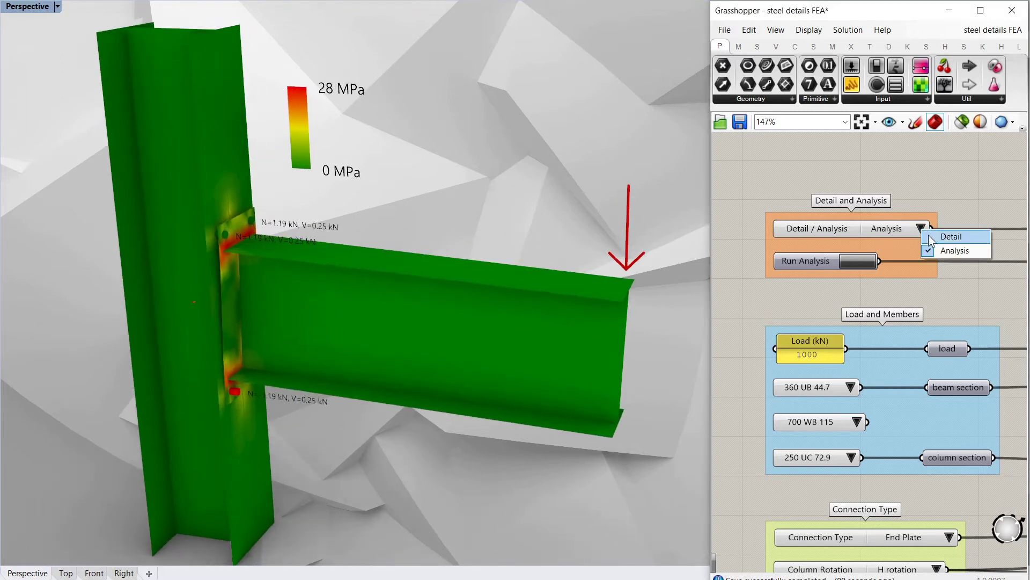
{"action": "left_click", "coordinate": [952, 238]}
{"action": "right_click_drag", "start_coordinate": [444, 302], "coordinate": [405, 307]}
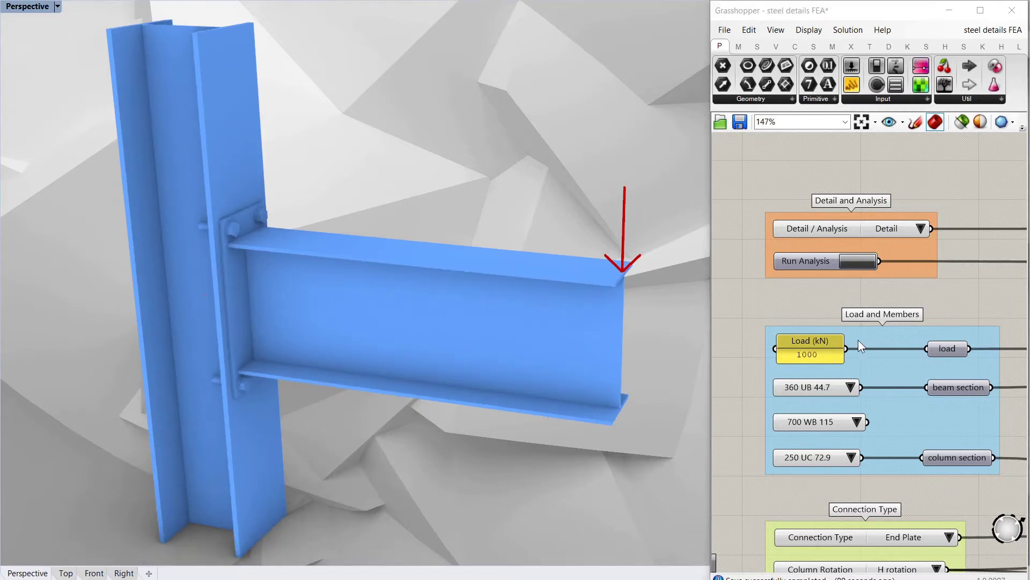
- Try the 200 UB 25.4 beam section and return the beam to 360 UB 44.7
{"action": "left_click", "coordinate": [851, 385]}
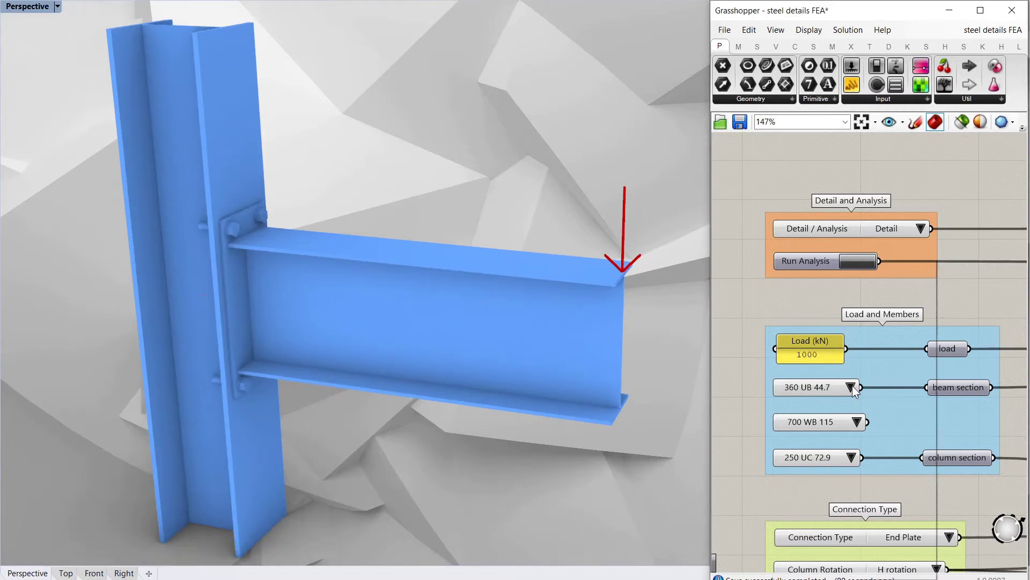
{"action": "left_click", "coordinate": [869, 291]}
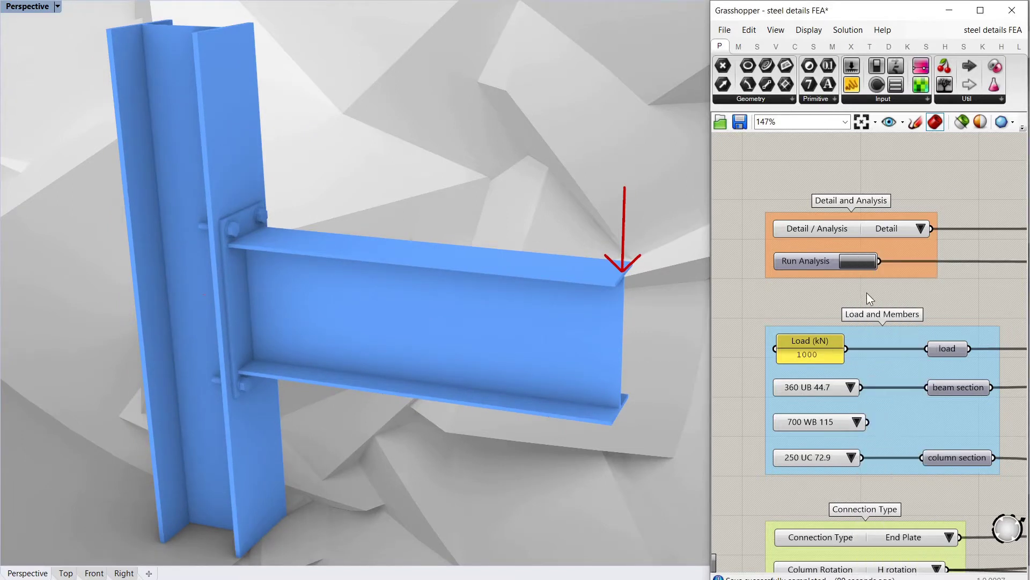
{"action": "left_click", "coordinate": [852, 388]}
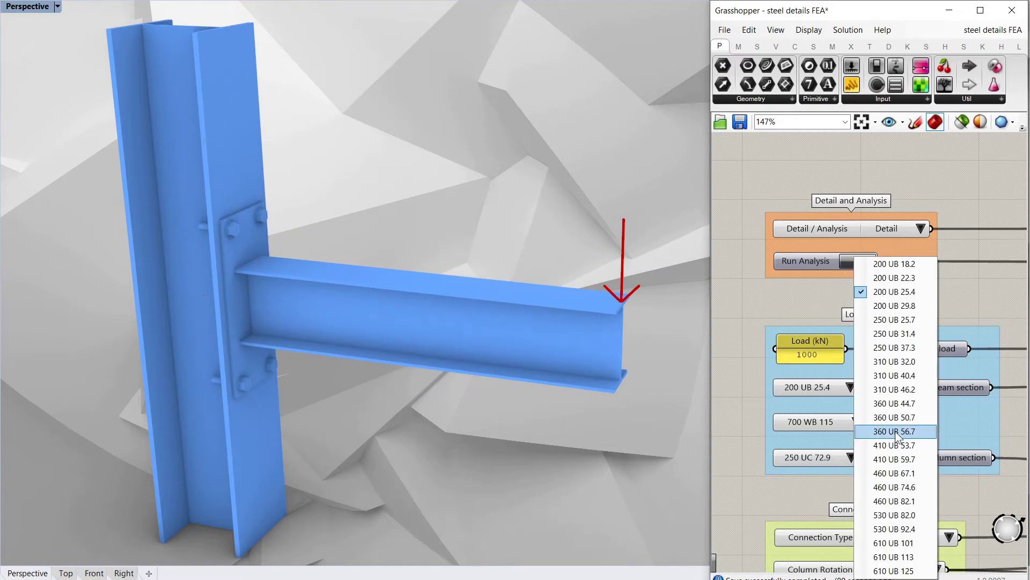
{"action": "left_click", "coordinate": [894, 389]}
- Try the 500 WC 440 column section and settle on 350 WC 197 for the column
{"action": "left_click", "coordinate": [853, 459]}
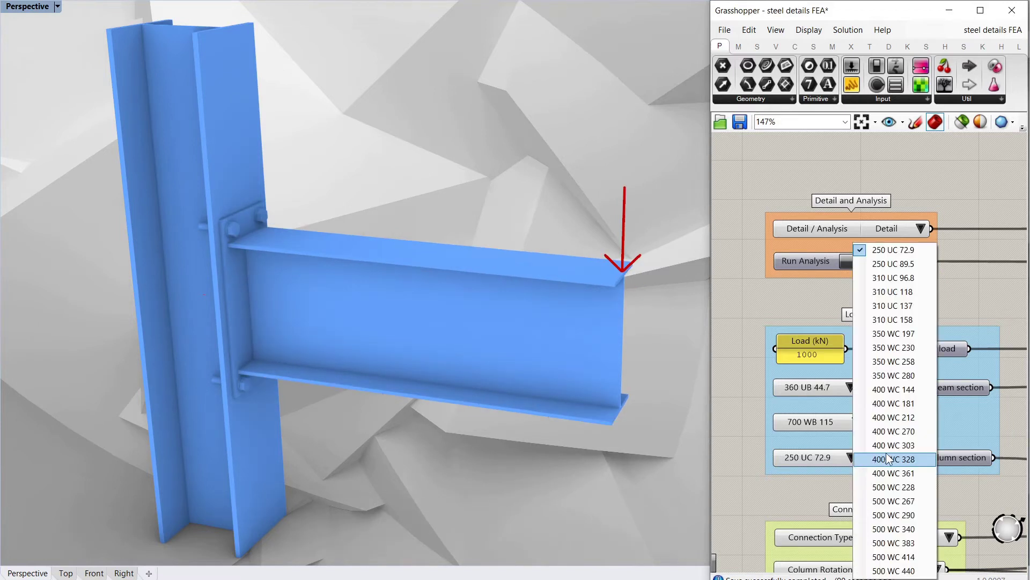
{"action": "left_click", "coordinate": [866, 532]}
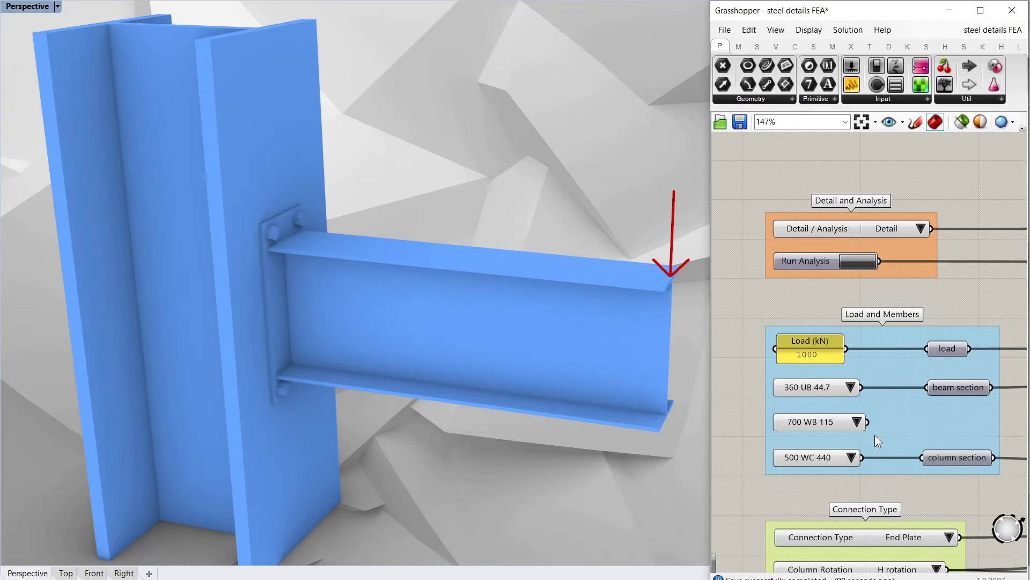
{"action": "left_click", "coordinate": [852, 453]}
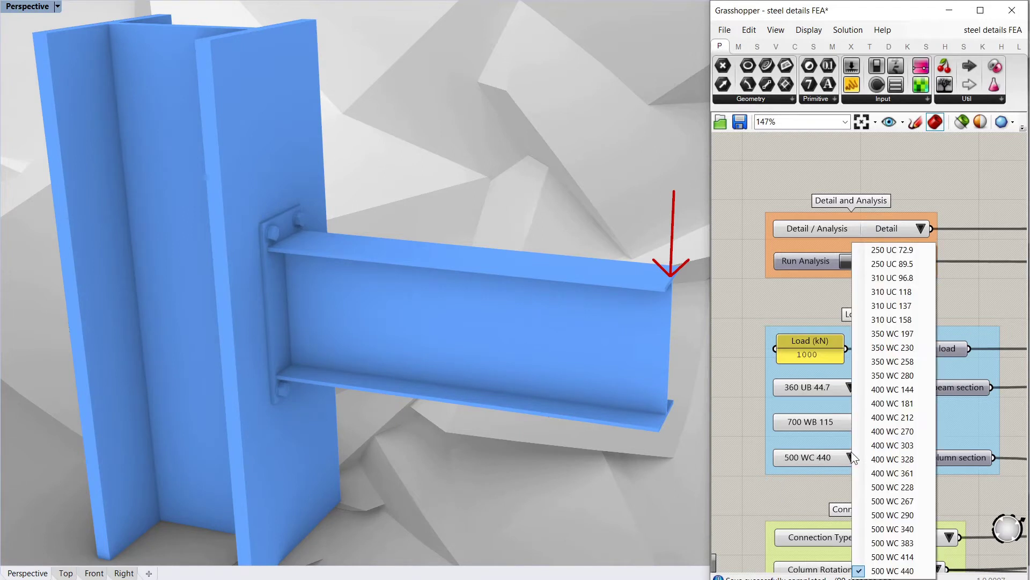
{"action": "left_click", "coordinate": [881, 336]}
- Try the Fully Welded connection type, inspect the joint, and return the connection type to End Plate
{"action": "scroll", "coordinate": [808, 402], "scroll_direction": "down", "scroll_amount": 1}
{"action": "right_click_drag", "start_coordinate": [814, 542], "coordinate": [807, 421]}
{"action": "scroll", "coordinate": [880, 440], "scroll_direction": "up", "scroll_amount": 2}
{"action": "scroll", "coordinate": [880, 387], "scroll_direction": "down", "scroll_amount": 1}
{"action": "right_click_drag", "start_coordinate": [897, 384], "coordinate": [921, 368]}
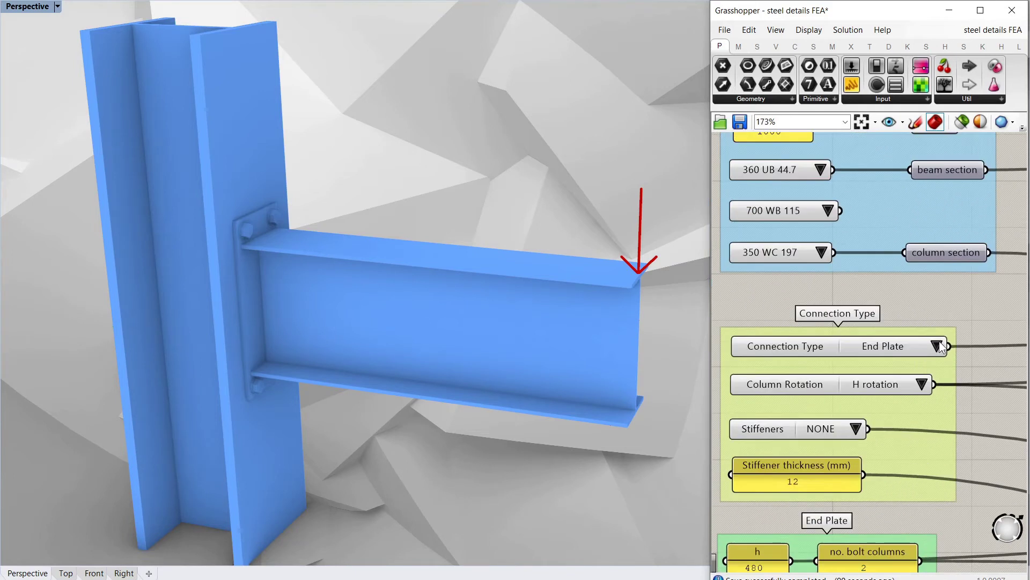
{"action": "left_click", "coordinate": [938, 344]}
{"action": "left_click", "coordinate": [982, 348]}
{"action": "right_click_drag", "start_coordinate": [284, 350], "coordinate": [320, 336]}
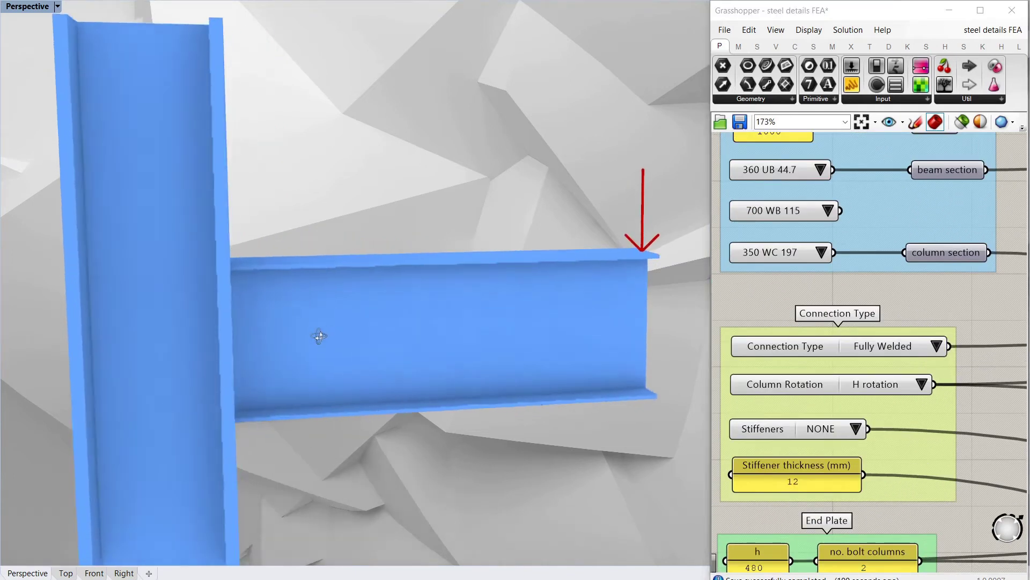
{"action": "left_click", "coordinate": [936, 346]}
{"action": "left_click", "coordinate": [936, 346]}
- Try the I rotation for the column, inspect it, and return the column rotation to H rotation
{"action": "left_click", "coordinate": [914, 383]}
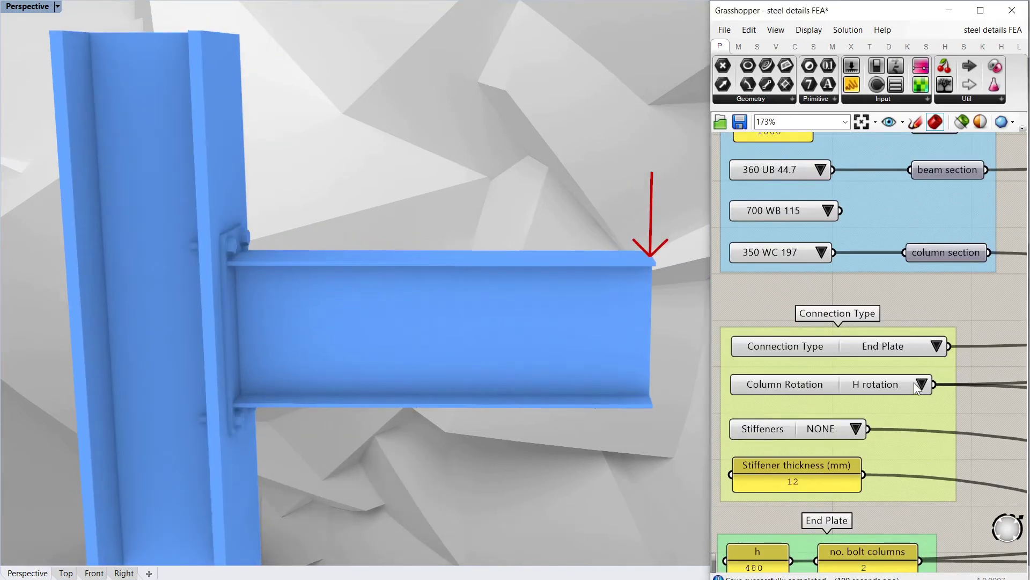
{"action": "left_click", "coordinate": [923, 384]}
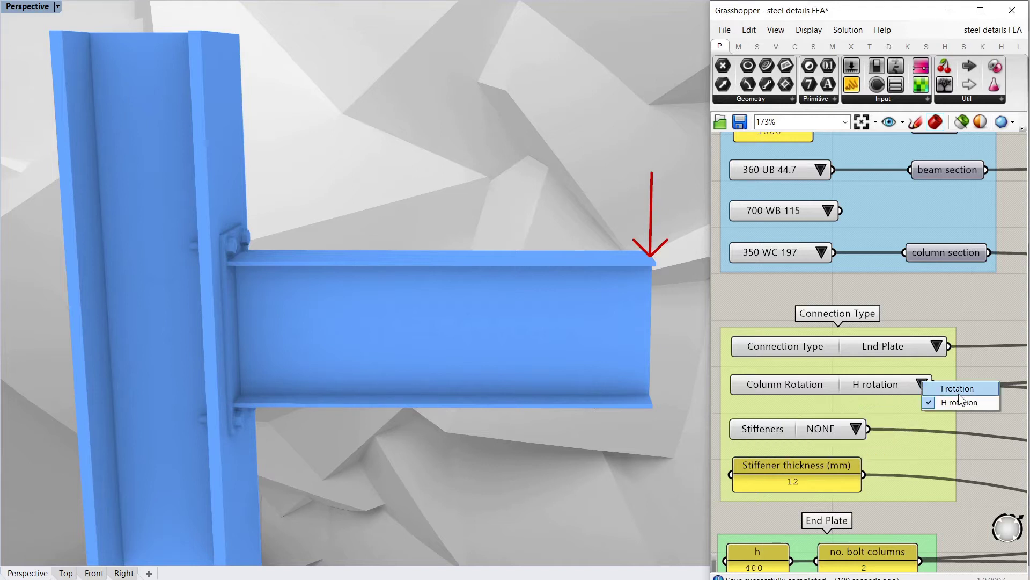
{"action": "left_click", "coordinate": [959, 389]}
{"action": "right_click_drag", "start_coordinate": [184, 356], "coordinate": [153, 365]}
{"action": "left_click", "coordinate": [922, 385]}
{"action": "left_click", "coordinate": [960, 404]}
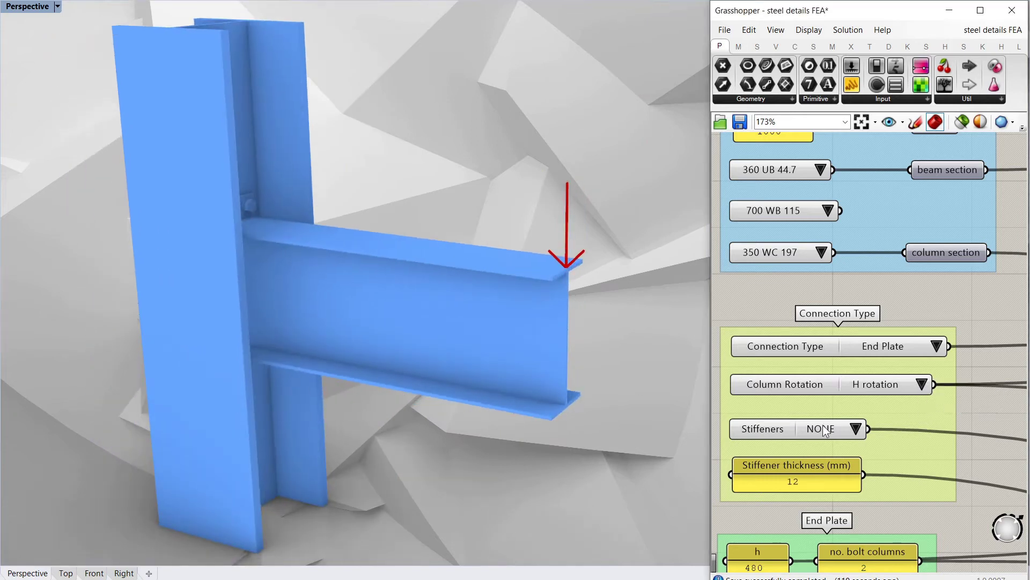
- Set the column stiffeners to BTM and inspect the joint from the side
{"action": "left_click", "coordinate": [856, 429]}
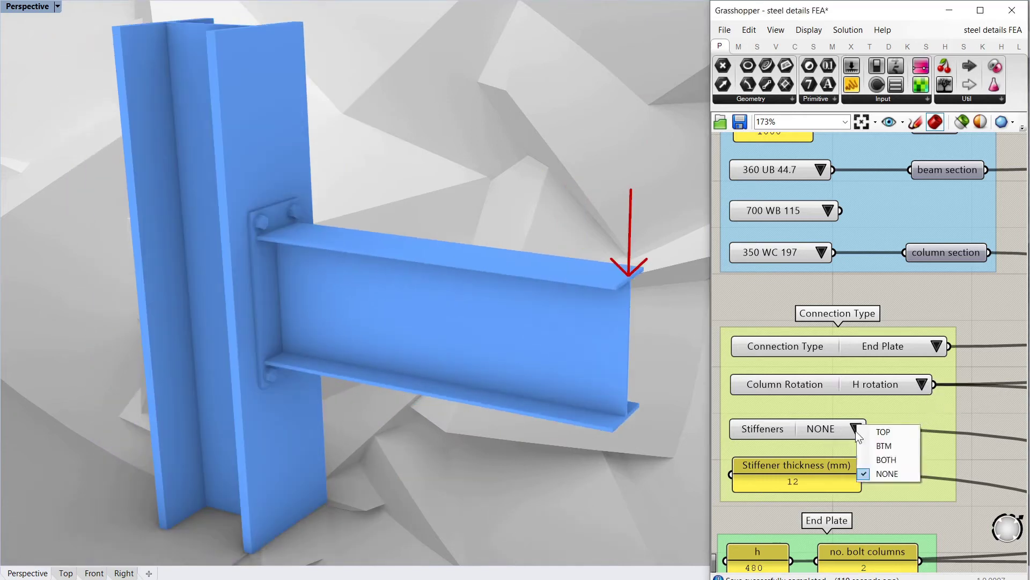
{"action": "left_click", "coordinate": [884, 446]}
{"action": "right_click_drag", "start_coordinate": [285, 359], "coordinate": [342, 344]}
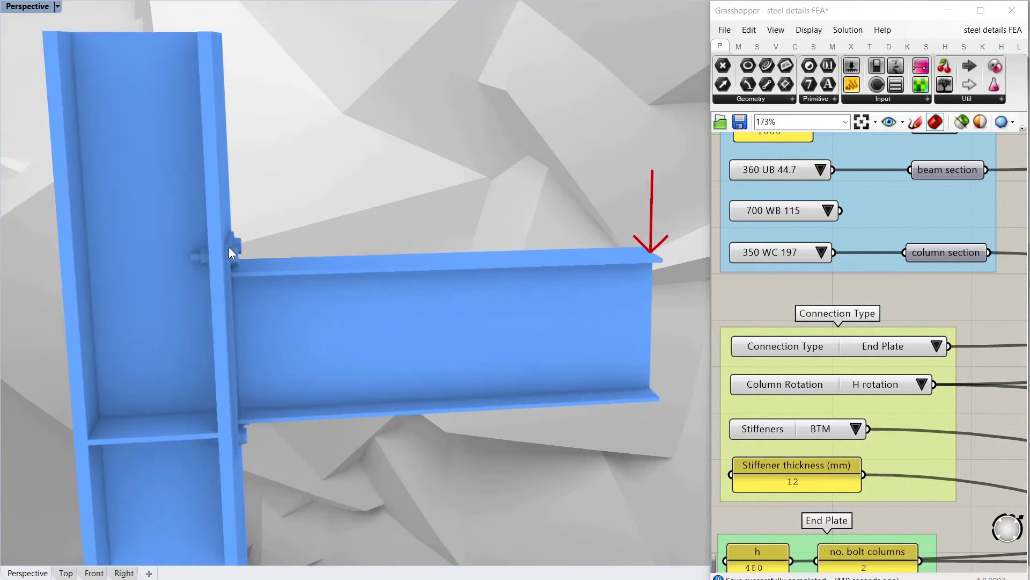
{"action": "left_click", "coordinate": [921, 385]}
- Try stiffeners on BOTH sides of the joint and set the stiffeners back to NONE
{"action": "left_click", "coordinate": [856, 432]}
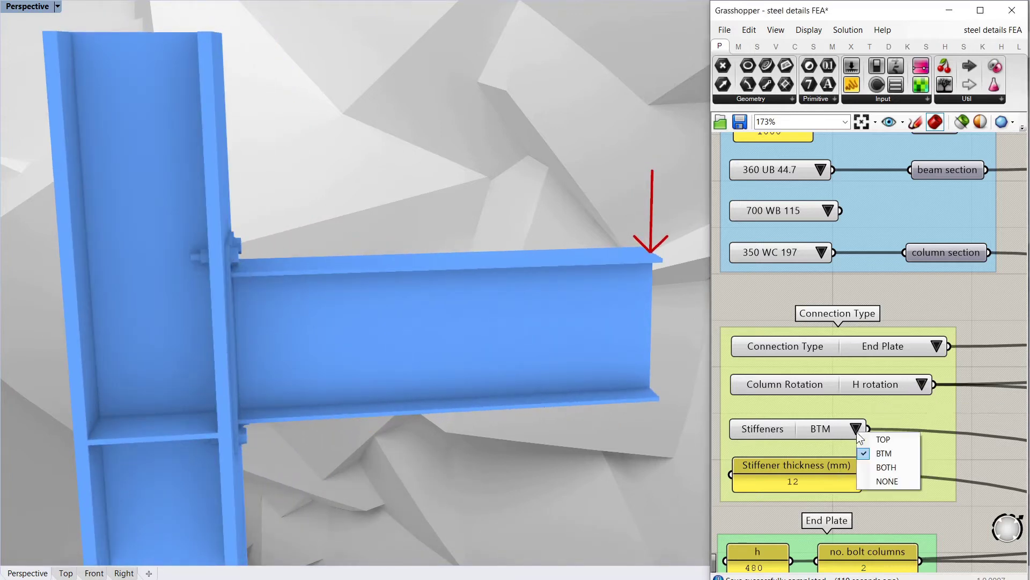
{"action": "left_click", "coordinate": [886, 467]}
{"action": "right_click_drag", "start_coordinate": [288, 402], "coordinate": [317, 403]}
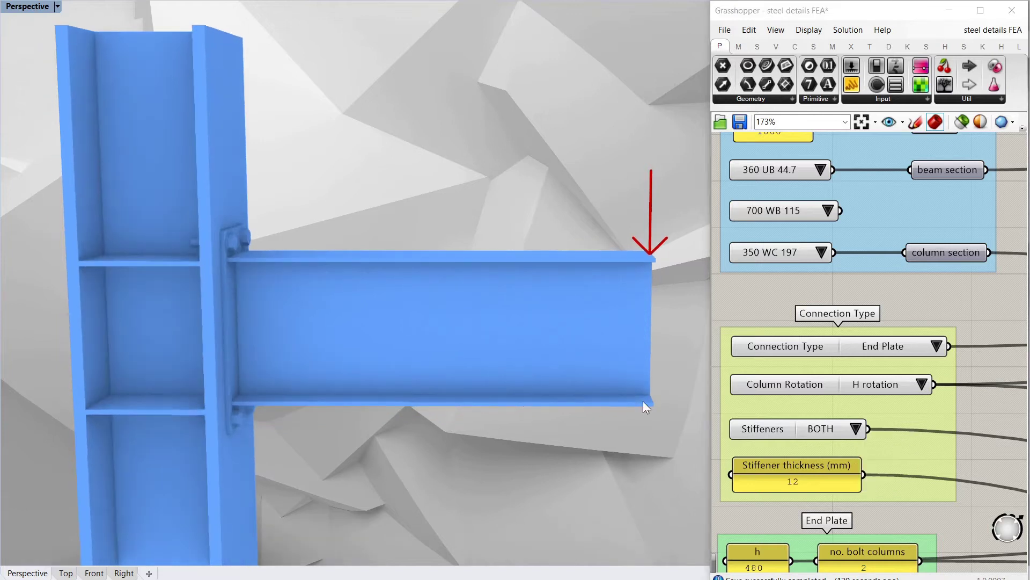
{"action": "left_click", "coordinate": [858, 429]}
{"action": "left_click", "coordinate": [885, 473]}
- Add an extra bolt row to the end plate by entering 90 as the bolt row spacing, and inspect the bolts
{"action": "scroll", "coordinate": [919, 301], "scroll_direction": "down", "scroll_amount": 3}
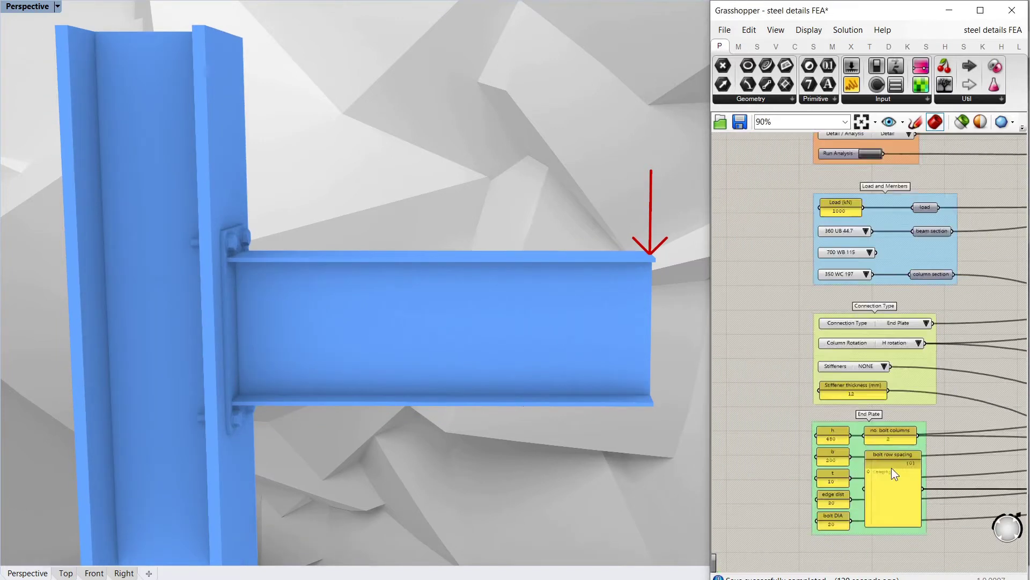
{"action": "scroll", "coordinate": [892, 469], "scroll_direction": "up", "scroll_amount": 5}
{"action": "scroll", "coordinate": [849, 317], "scroll_direction": "down", "scroll_amount": 2}
{"action": "right_click_drag", "start_coordinate": [472, 327], "coordinate": [354, 345]}
{"action": "scroll", "coordinate": [250, 285], "scroll_direction": "up", "scroll_amount": 2}
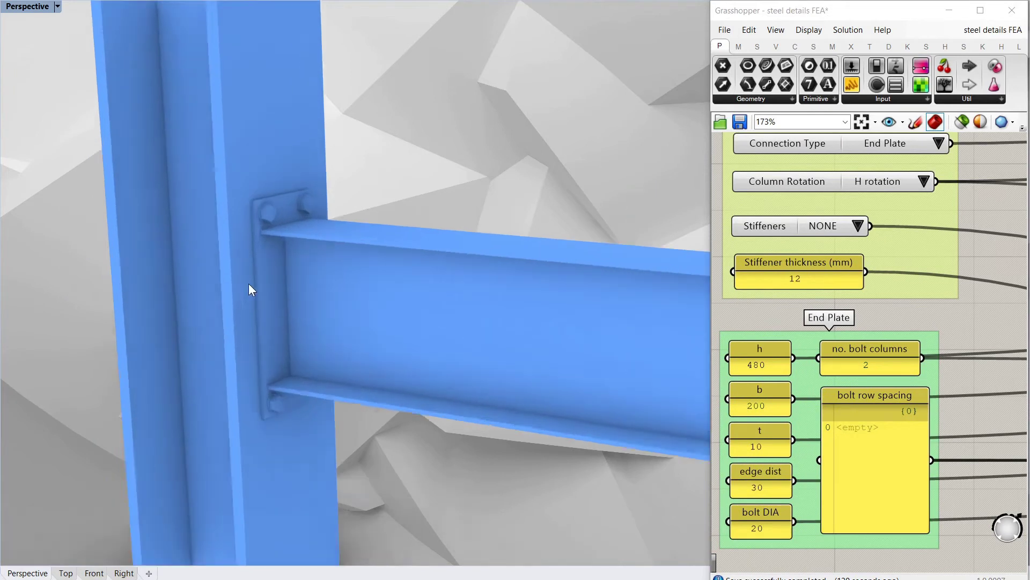
{"action": "scroll", "coordinate": [252, 290], "scroll_direction": "up", "scroll_amount": 1}
{"action": "double_click", "coordinate": [893, 438]}
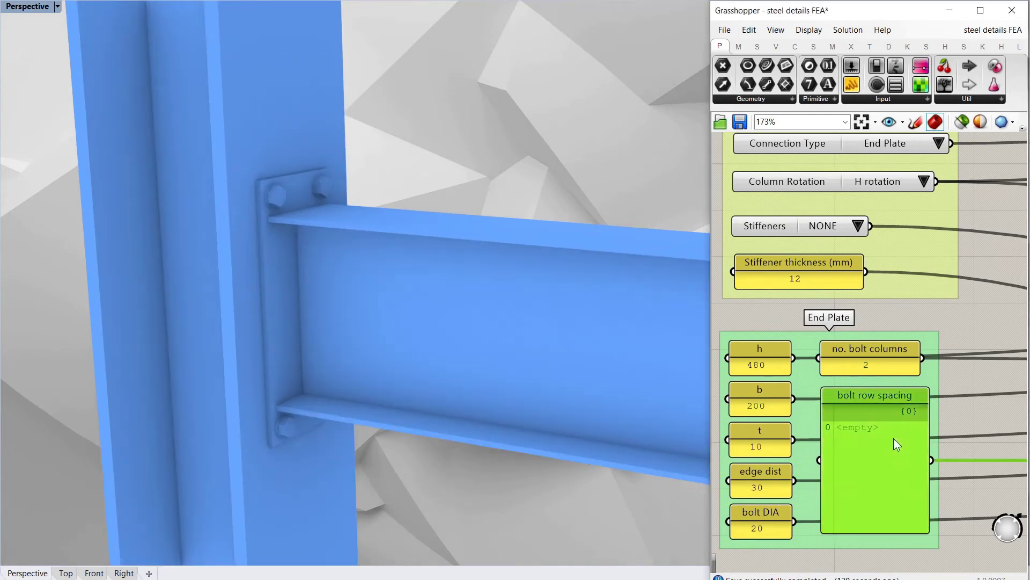
{"action": "type", "text": "90"}
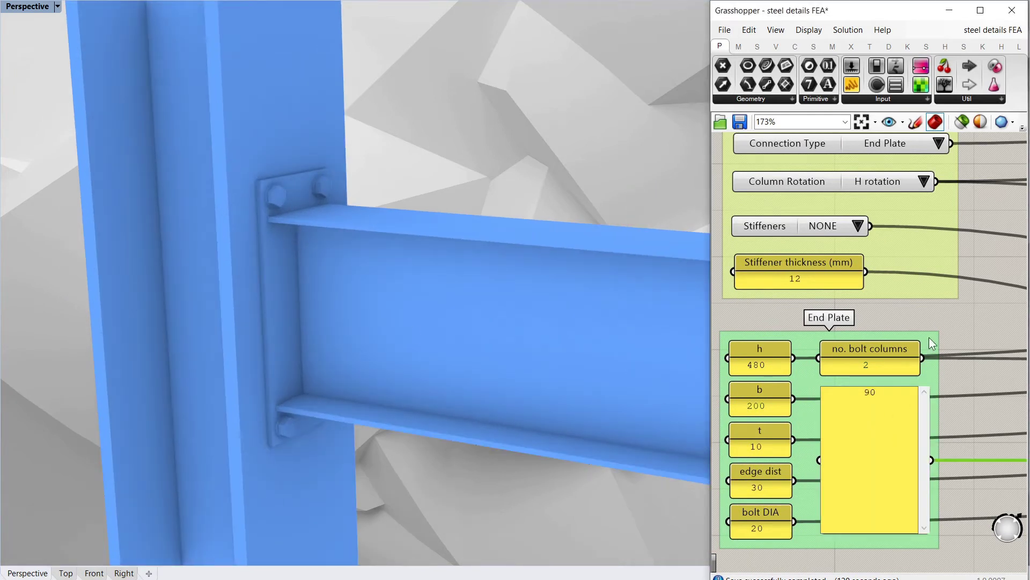
{"action": "left_click", "coordinate": [932, 344]}
{"action": "right_click_drag", "start_coordinate": [318, 345], "coordinate": [359, 334]}
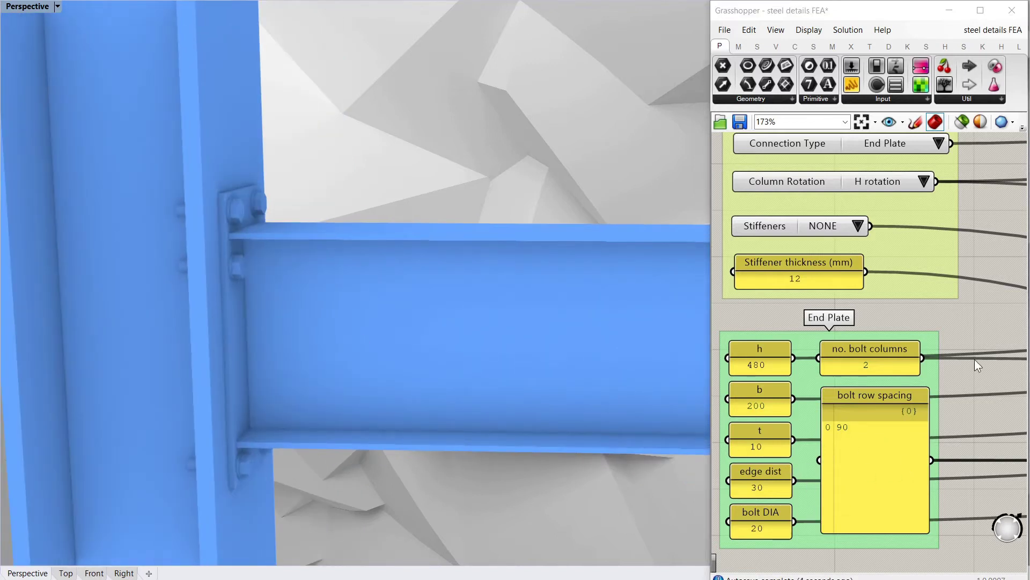
- Switch the model display from Detail to Analysis for the modified end plate connection
{"action": "scroll", "coordinate": [897, 424], "scroll_direction": "down", "scroll_amount": 2}
{"action": "right_click_drag", "start_coordinate": [895, 419], "coordinate": [900, 499]}
{"action": "scroll", "coordinate": [863, 419], "scroll_direction": "down", "scroll_amount": 3}
{"action": "scroll", "coordinate": [861, 218], "scroll_direction": "up", "scroll_amount": 4}
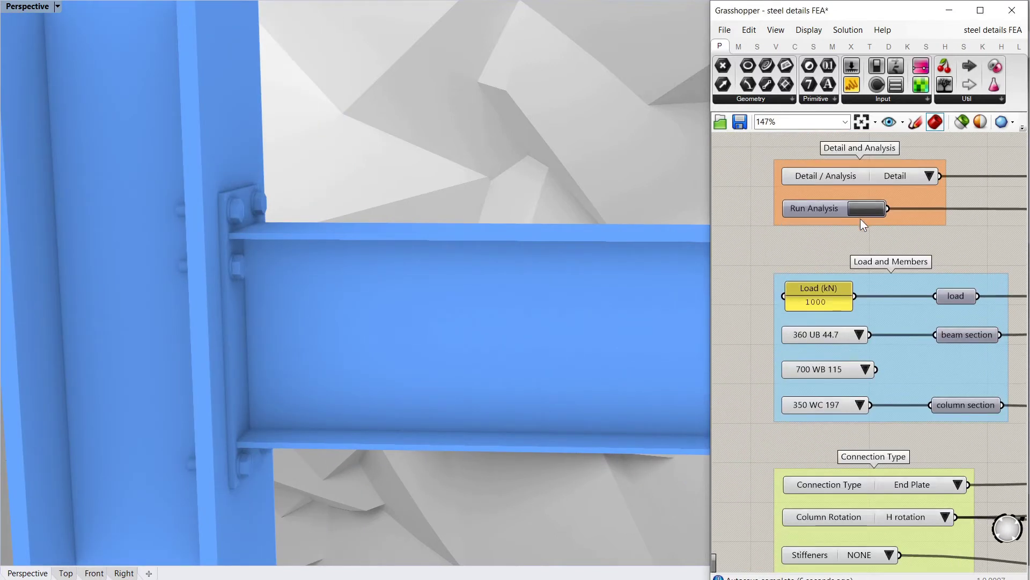
{"action": "scroll", "coordinate": [861, 218], "scroll_direction": "down", "scroll_amount": 1}
{"action": "scroll", "coordinate": [874, 234], "scroll_direction": "up", "scroll_amount": 2}
{"action": "right_click_drag", "start_coordinate": [459, 295], "coordinate": [409, 317]}
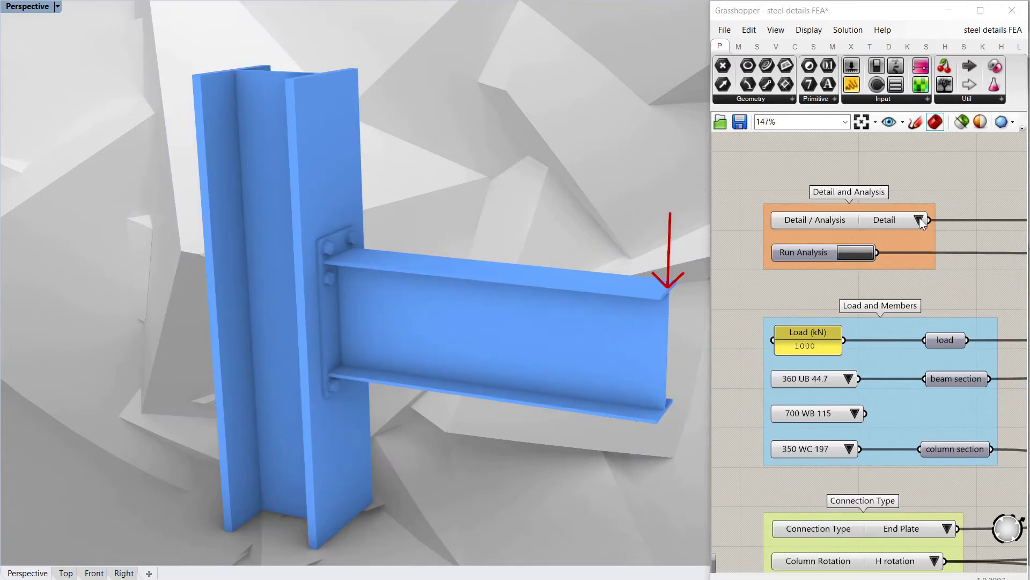
{"action": "left_click", "coordinate": [919, 217]}
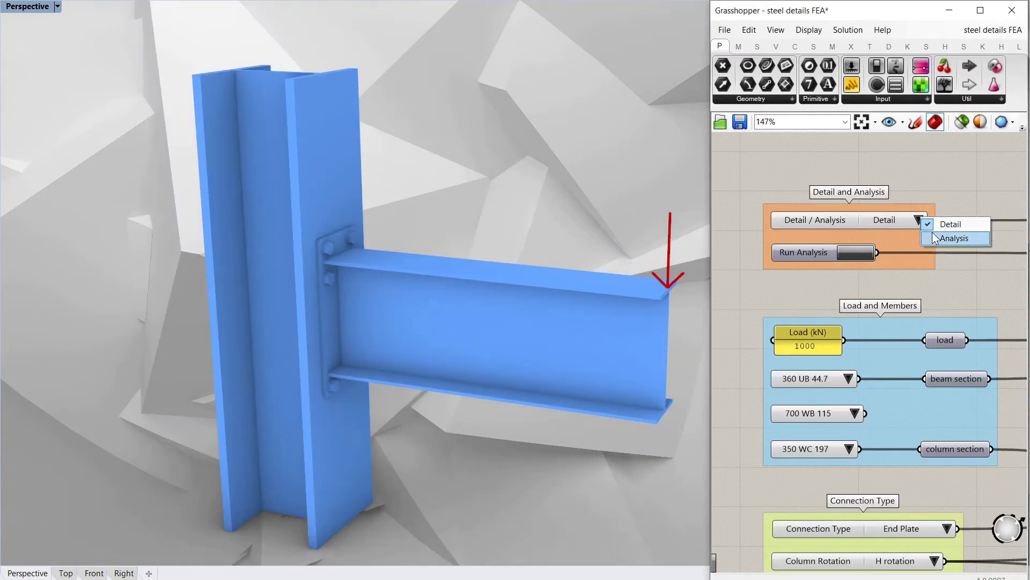
{"action": "left_click", "coordinate": [961, 237]}
{"action": "right_click_drag", "start_coordinate": [504, 247], "coordinate": [500, 248]}
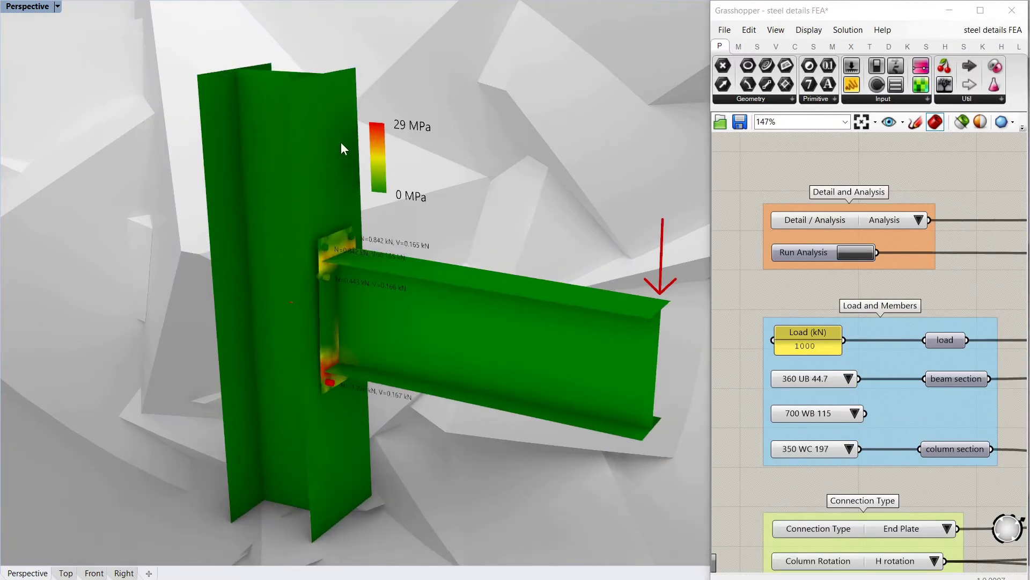
- Examine the stress colours, the MPa legend and the bolt force labels around the end plate from several angles
{"action": "right_click_drag", "start_coordinate": [379, 227], "coordinate": [376, 230]}
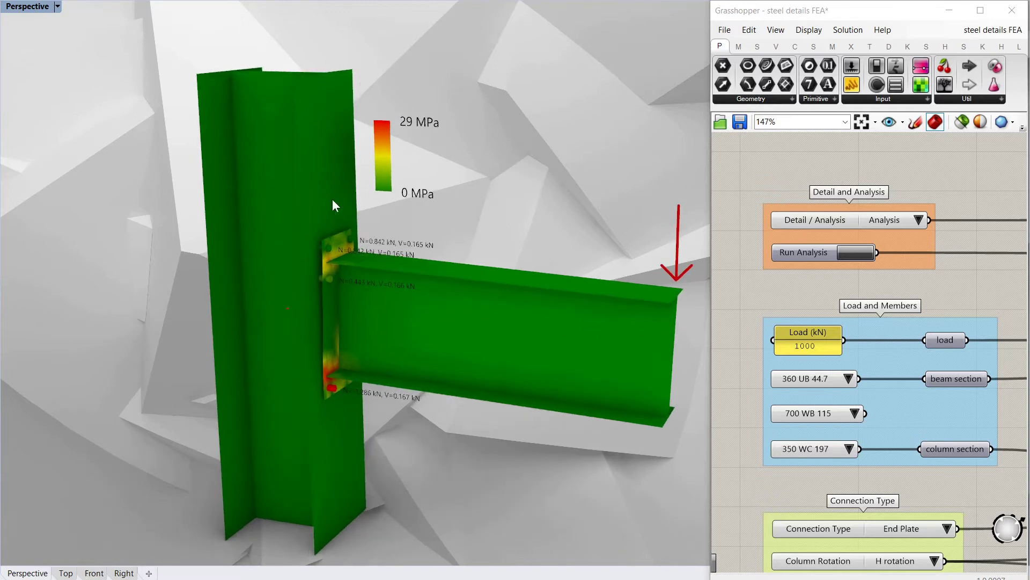
{"action": "right_click_drag", "start_coordinate": [561, 268], "coordinate": [474, 255]}
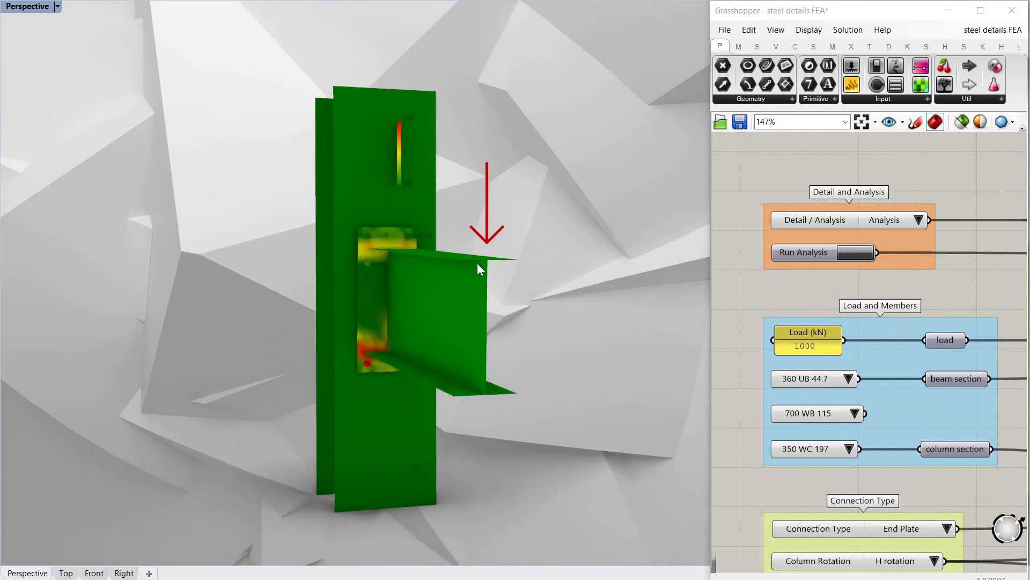
{"action": "scroll", "coordinate": [483, 268], "scroll_direction": "up", "scroll_amount": 5}
{"action": "scroll", "coordinate": [559, 299], "scroll_direction": "down", "scroll_amount": 4}
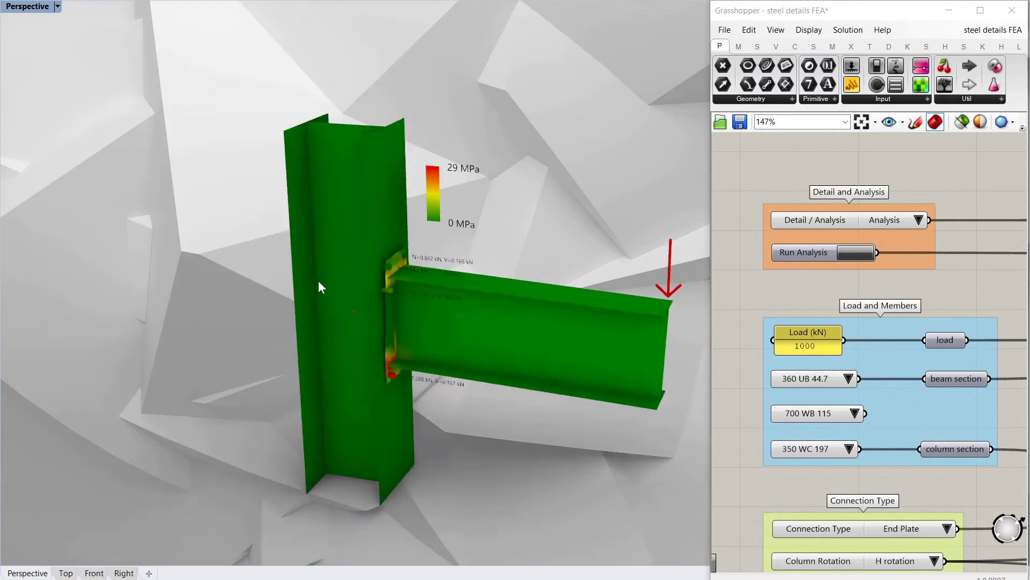
{"action": "mouse_move", "coordinate": [319, 287]}
{"action": "right_mouse_down"}
{"action": "mouse_move", "coordinate": [384, 274]}
{"action": "mouse_move", "coordinate": [375, 288]}
{"action": "mouse_move", "coordinate": [320, 278]}
{"action": "right_mouse_up"}
{"action": "scroll", "coordinate": [320, 278], "scroll_direction": "up", "scroll_amount": 4}
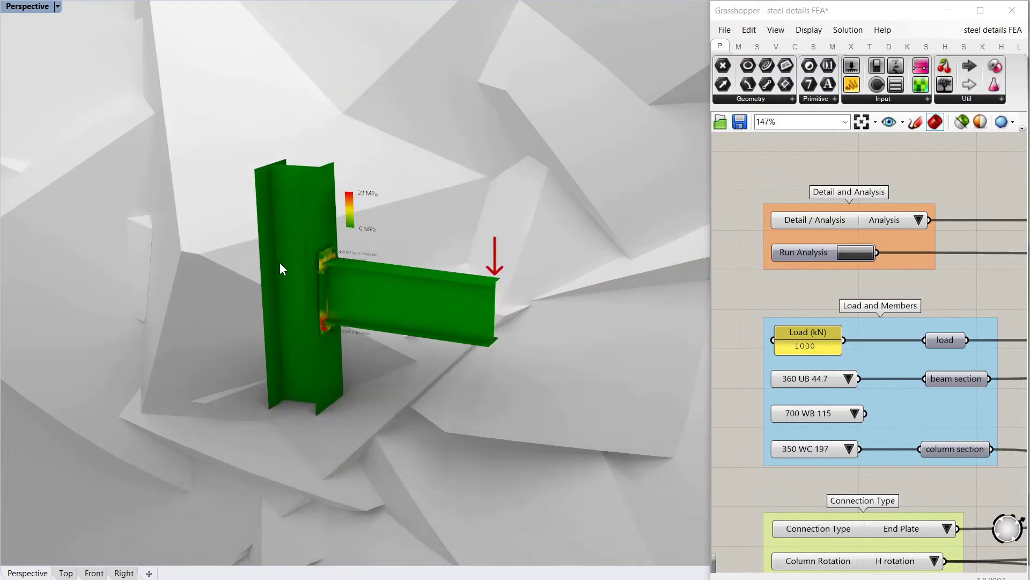
{"action": "right_click_drag", "start_coordinate": [300, 216], "coordinate": [312, 197]}
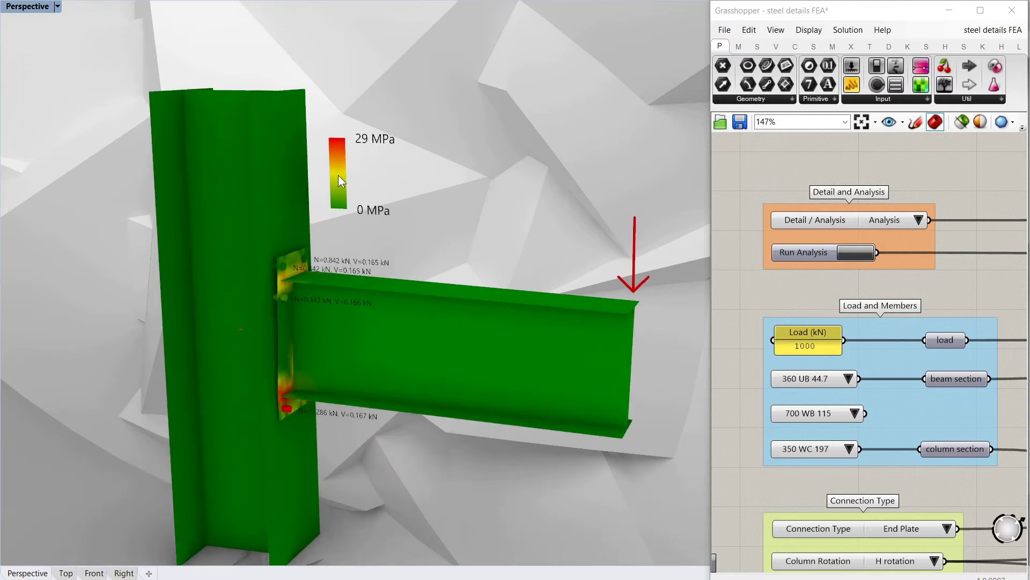
{"action": "right_click_drag", "start_coordinate": [389, 183], "coordinate": [377, 191]}
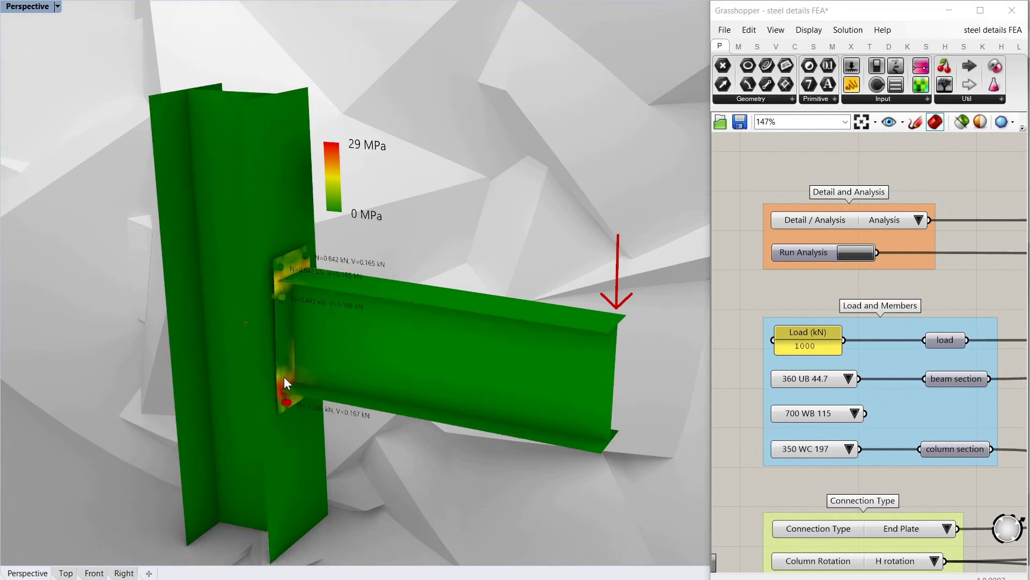
{"action": "scroll", "coordinate": [278, 398], "scroll_direction": "up", "scroll_amount": 6}
{"action": "right_click_drag", "start_coordinate": [292, 387], "coordinate": [312, 377]}
{"action": "scroll", "coordinate": [311, 377], "scroll_direction": "down", "scroll_amount": 4}
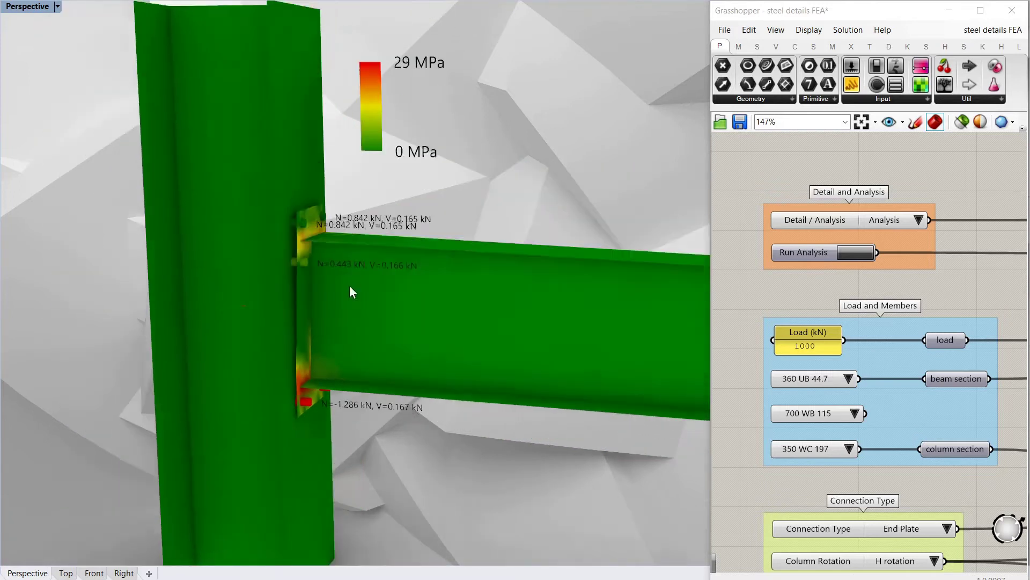
- Inspect the end plate's stress concentrations and individual bolt force labels up close, and view the whole joint again
{"action": "scroll", "coordinate": [349, 290], "scroll_direction": "up", "scroll_amount": 4}
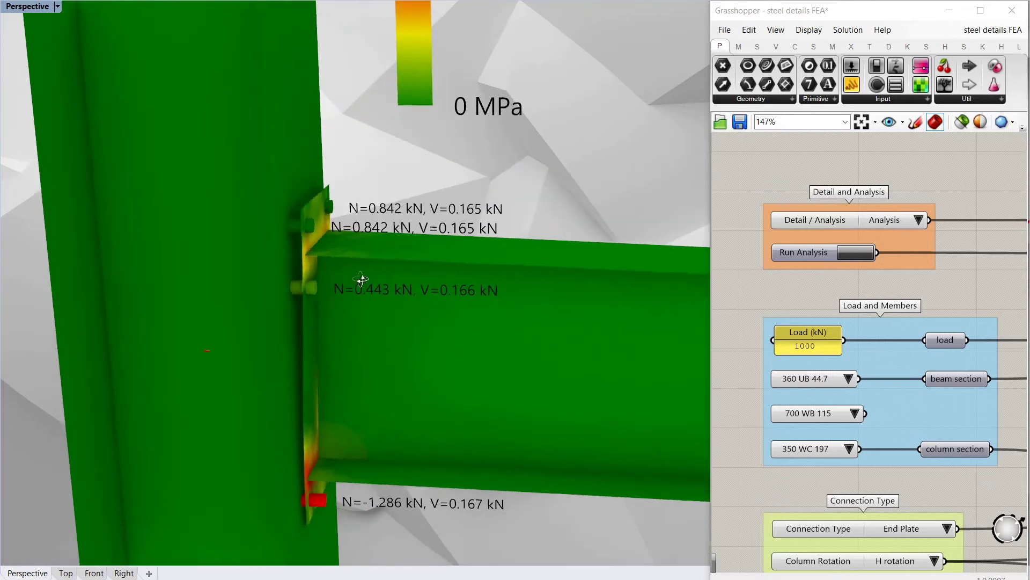
{"action": "mouse_move", "coordinate": [361, 280]}
{"action": "right_mouse_down"}
{"action": "mouse_move", "coordinate": [372, 273]}
{"action": "mouse_move", "coordinate": [352, 281]}
{"action": "right_mouse_up"}
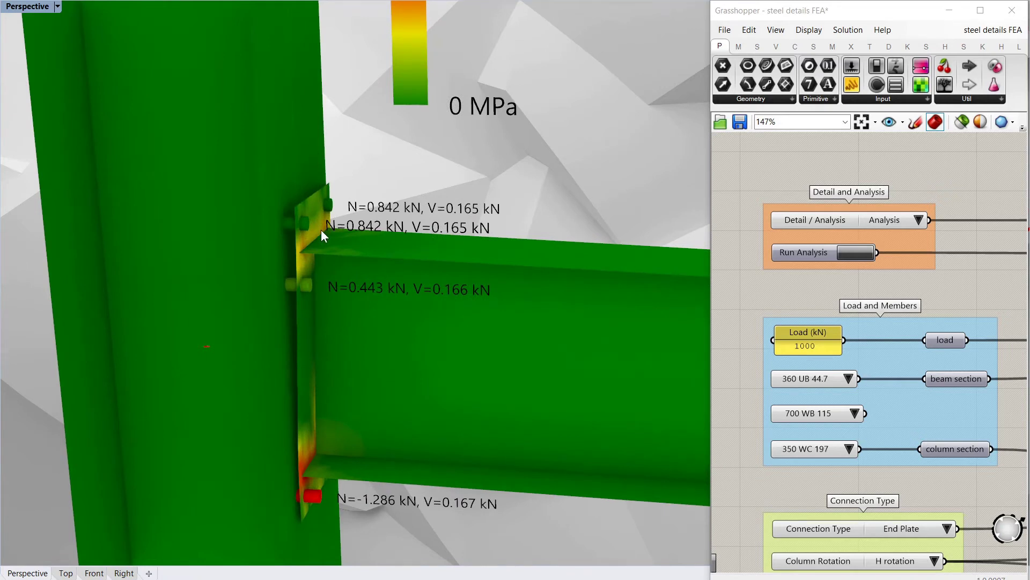
{"action": "scroll", "coordinate": [322, 225], "scroll_direction": "up", "scroll_amount": 2}
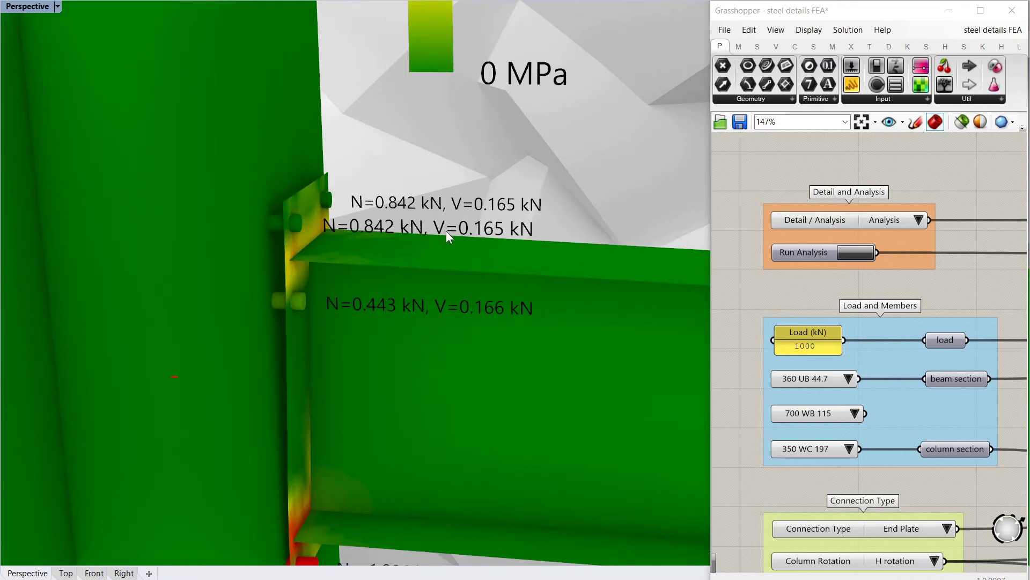
{"action": "right_click_drag", "start_coordinate": [438, 231], "coordinate": [488, 244]}
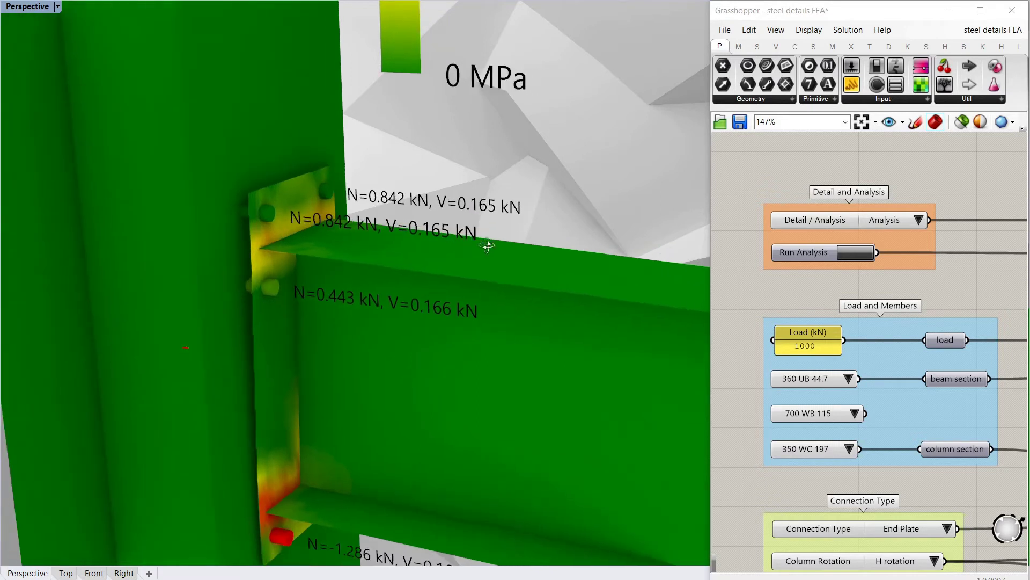
{"action": "scroll", "coordinate": [386, 246], "scroll_direction": "down", "scroll_amount": 2}
{"action": "scroll", "coordinate": [385, 258], "scroll_direction": "down", "scroll_amount": 2}
{"action": "scroll", "coordinate": [375, 282], "scroll_direction": "down", "scroll_amount": 4}
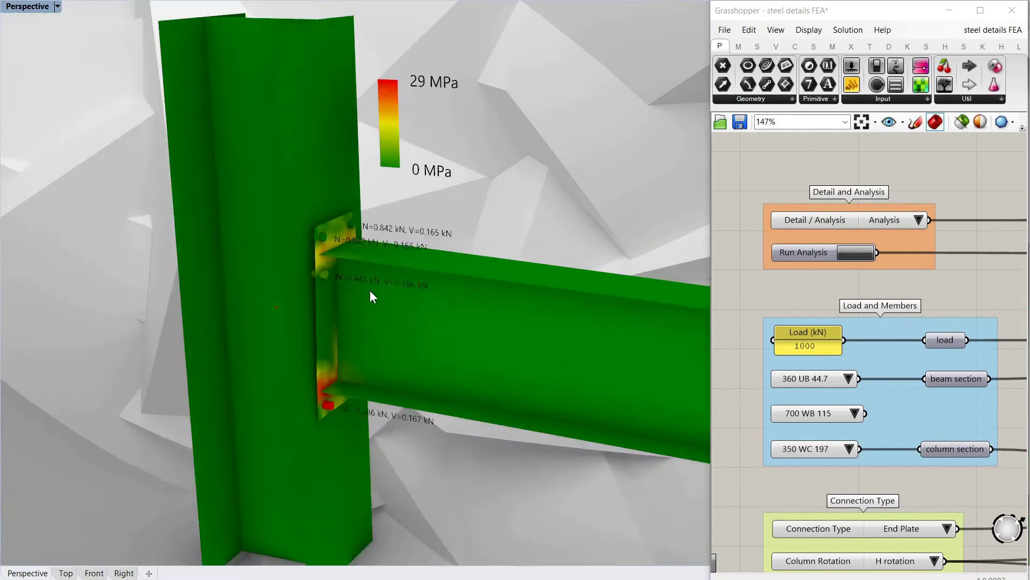
{"action": "mouse_move", "coordinate": [352, 311]}
{"action": "right_mouse_down"}
{"action": "mouse_move", "coordinate": [364, 310]}
{"action": "mouse_move", "coordinate": [357, 302]}
{"action": "right_mouse_up"}
{"action": "scroll", "coordinate": [268, 279], "scroll_direction": "down", "scroll_amount": 2}
{"action": "scroll", "coordinate": [366, 305], "scroll_direction": "up", "scroll_amount": 2}
{"action": "scroll", "coordinate": [313, 285], "scroll_direction": "down", "scroll_amount": 2}
{"action": "scroll", "coordinate": [356, 291], "scroll_direction": "up", "scroll_amount": 2}
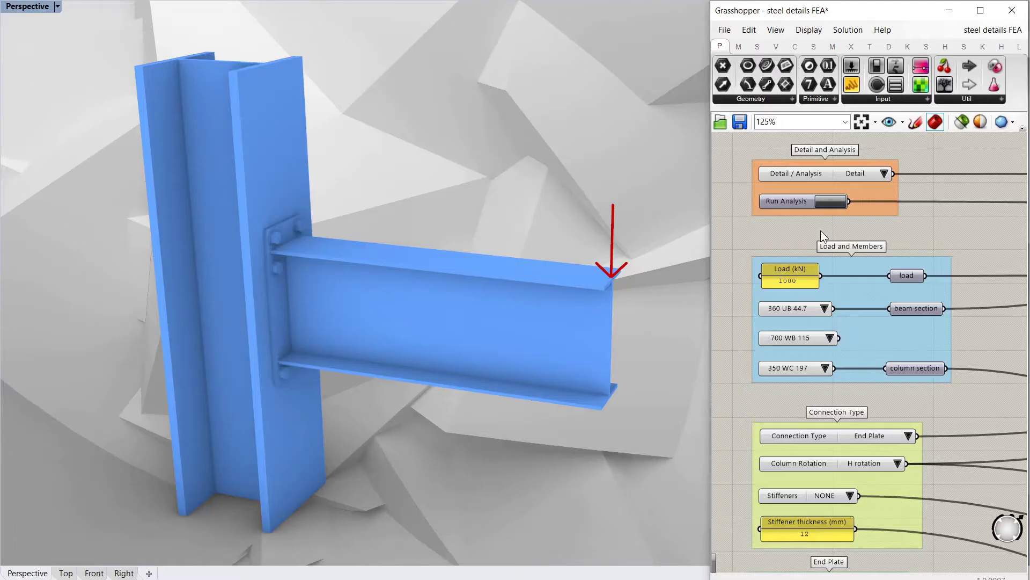
- Set the beam section to 200 UB 18.2 and connect the same section list to the column section input
{"action": "scroll", "coordinate": [820, 231], "scroll_direction": "up", "scroll_amount": 1}
{"action": "left_click", "coordinate": [831, 288]}
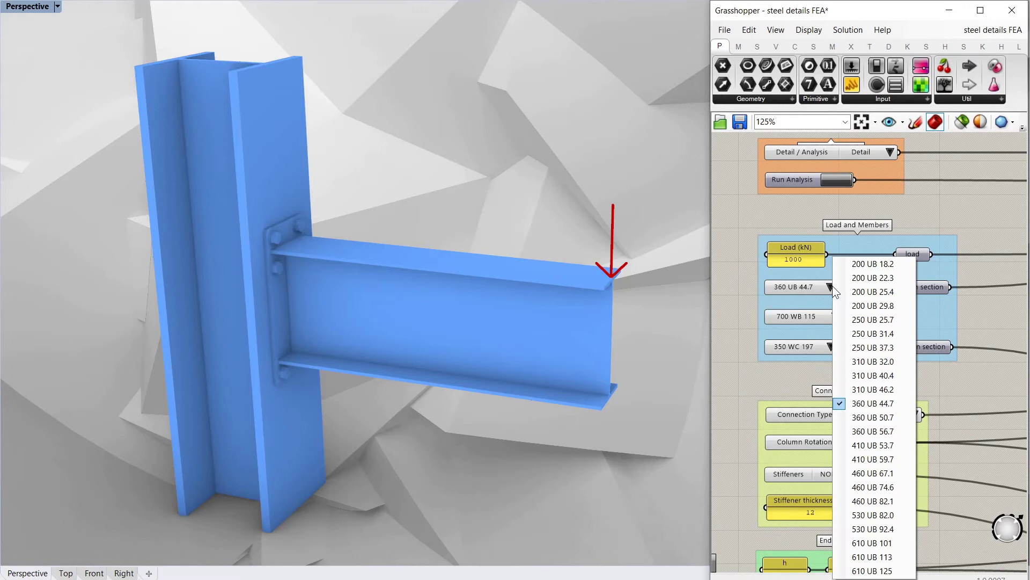
{"action": "left_click", "coordinate": [865, 261]}
{"action": "left_click", "coordinate": [833, 347]}
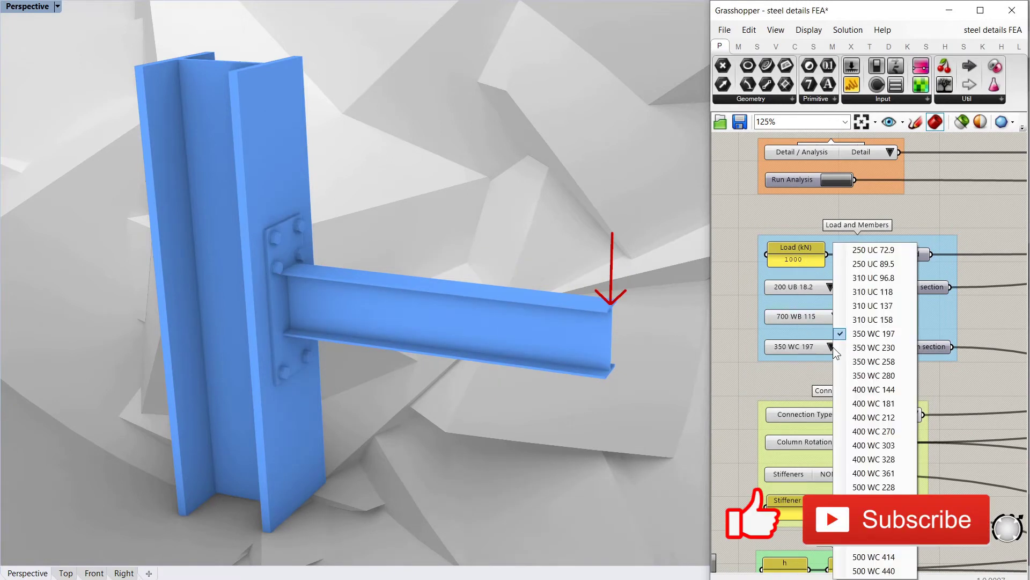
{"action": "left_click", "coordinate": [910, 249]}
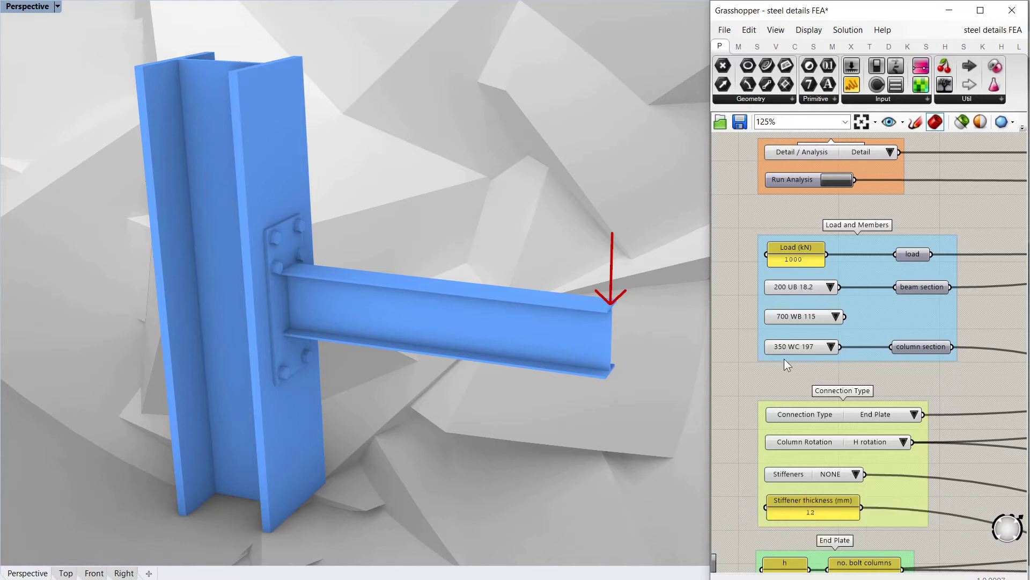
{"action": "left_click_drag", "start_coordinate": [840, 347], "coordinate": [900, 353]}
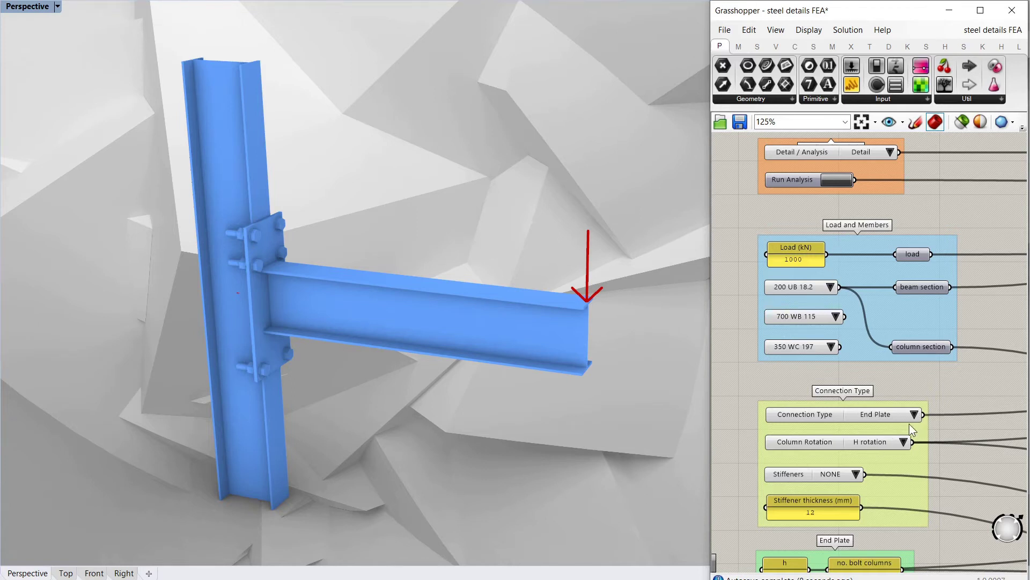
- Change the column rotation to I rotation and check how the end plate fits between the column flanges
{"action": "left_click", "coordinate": [905, 443]}
{"action": "left_click", "coordinate": [919, 446]}
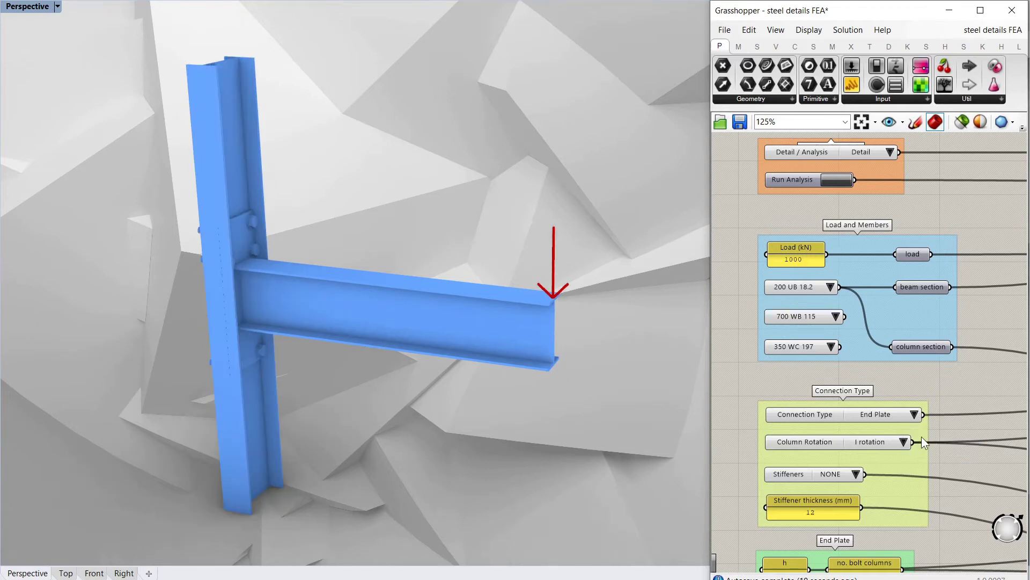
{"action": "right_click_drag", "start_coordinate": [351, 348], "coordinate": [321, 349]}
{"action": "scroll", "coordinate": [295, 172], "scroll_direction": "up", "scroll_amount": 10}
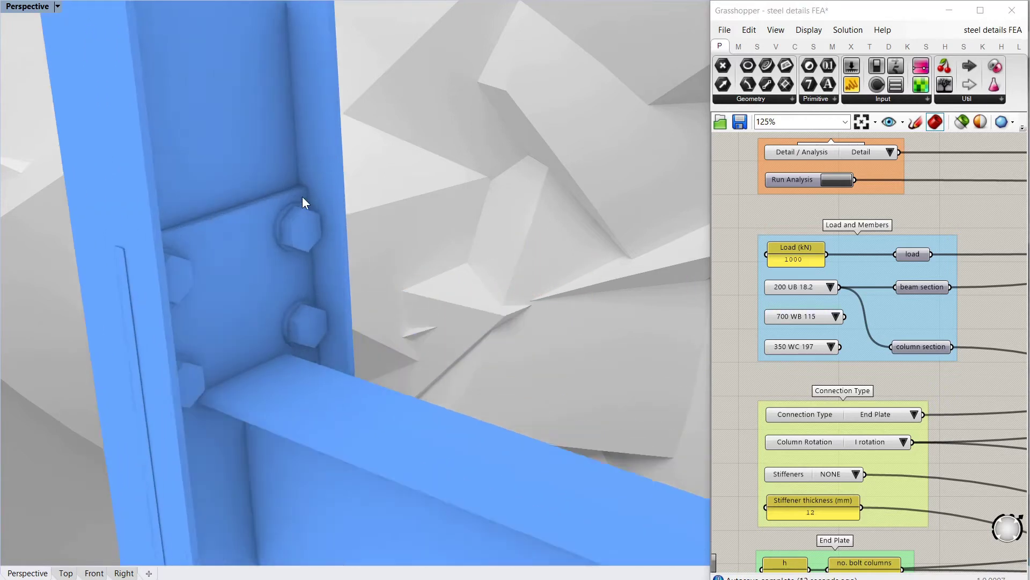
{"action": "scroll", "coordinate": [157, 288], "scroll_direction": "down", "scroll_amount": 2}
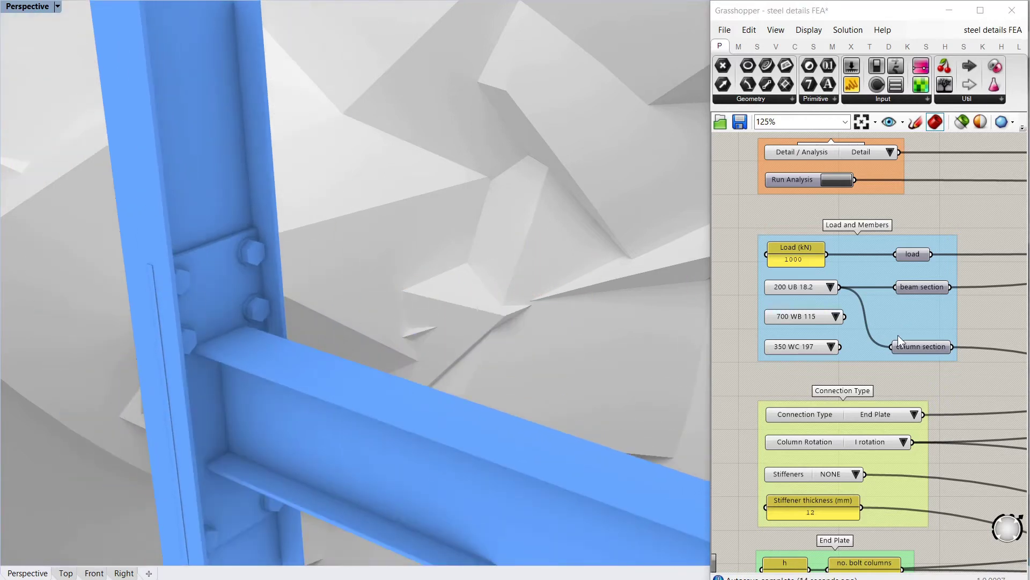
- Try an end plate width b of 180 and check its clearance to the column flanges
{"action": "scroll", "coordinate": [818, 310], "scroll_direction": "down", "scroll_amount": 3}
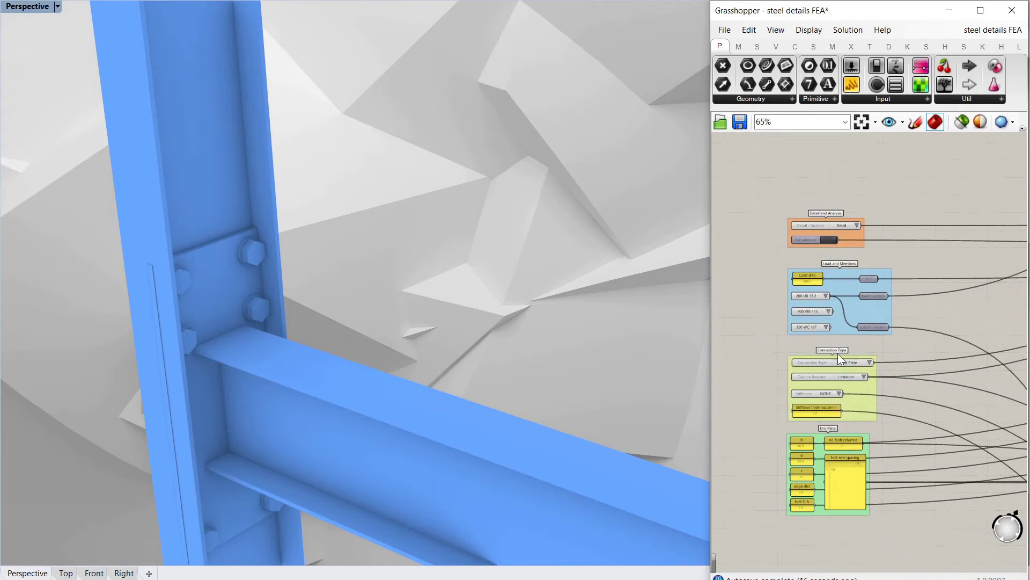
{"action": "scroll", "coordinate": [817, 459], "scroll_direction": "up", "scroll_amount": 5}
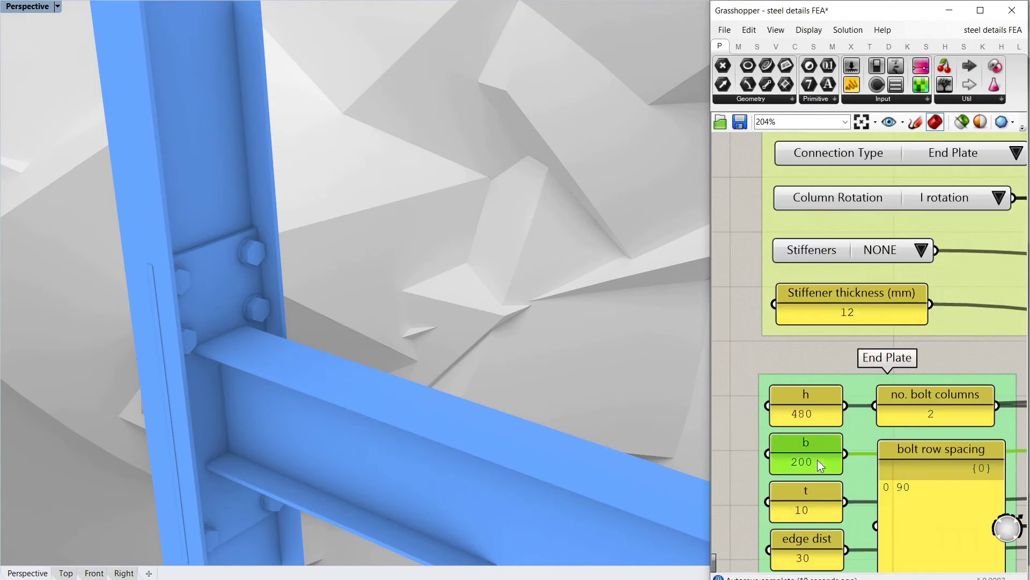
{"action": "double_click", "coordinate": [817, 459]}
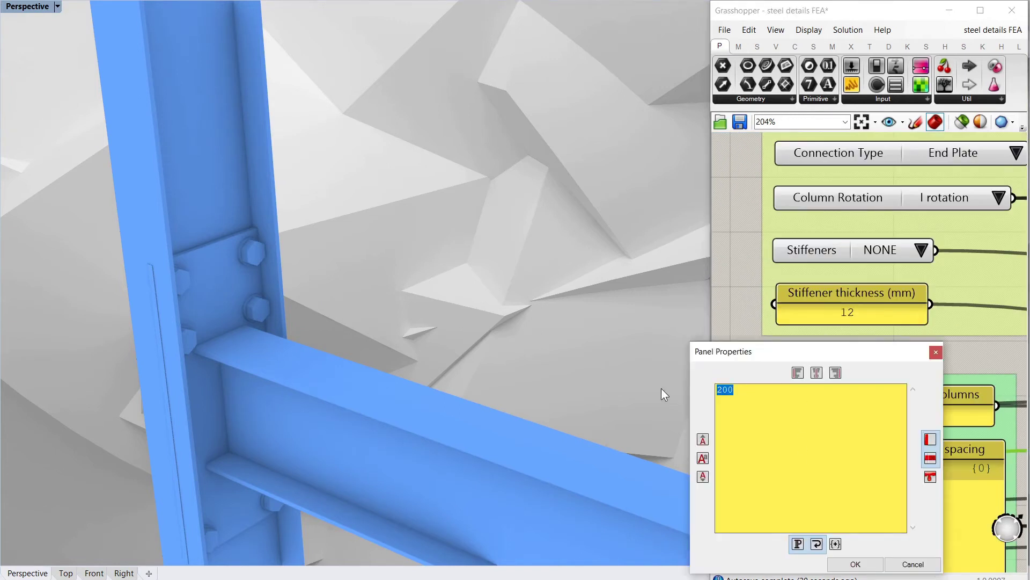
{"action": "type", "text": "180"}
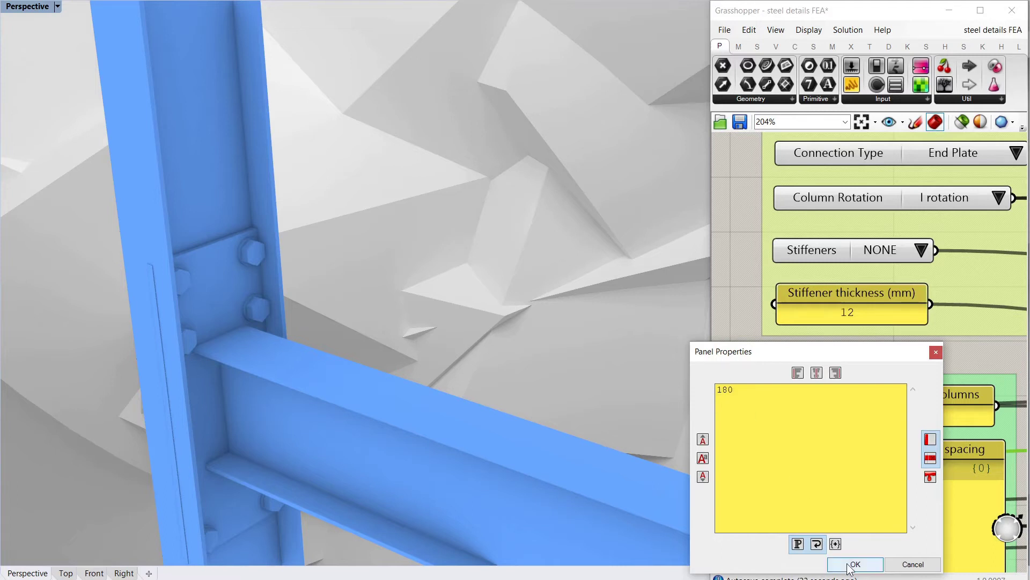
{"action": "left_click", "coordinate": [856, 563]}
{"action": "right_click_drag", "start_coordinate": [451, 423], "coordinate": [308, 388]}
{"action": "scroll", "coordinate": [363, 272], "scroll_direction": "up", "scroll_amount": 3}
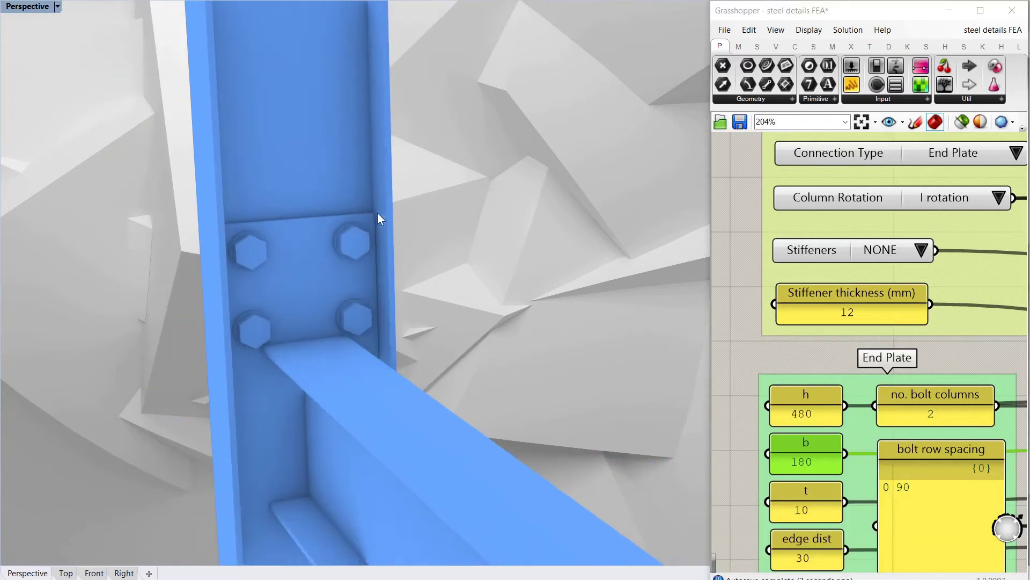
- Set the end plate width b to 160 and inspect the plate's fit inside the column
{"action": "double_click", "coordinate": [806, 455]}
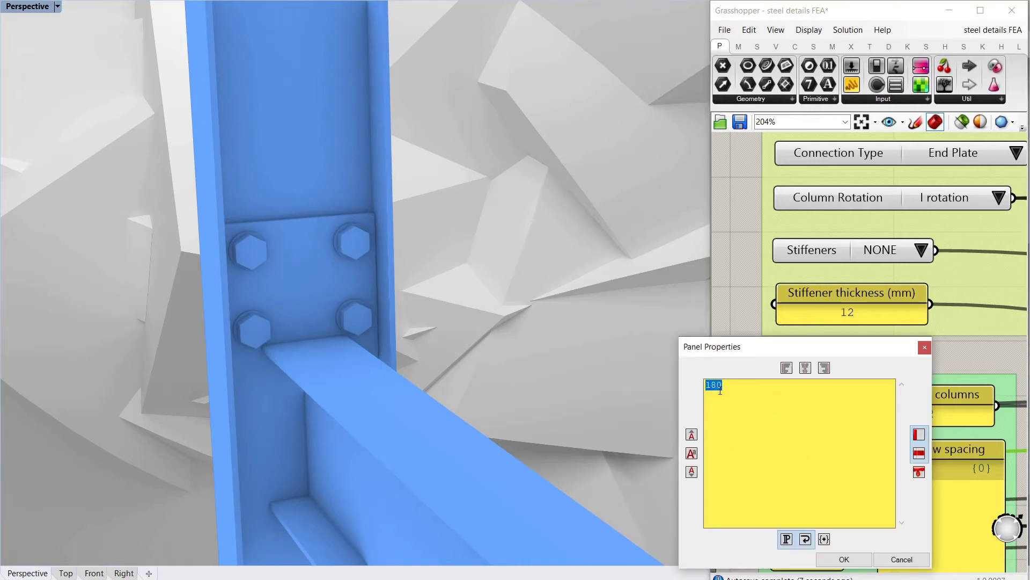
{"action": "type", "text": "160"}
{"action": "left_click", "coordinate": [844, 560]}
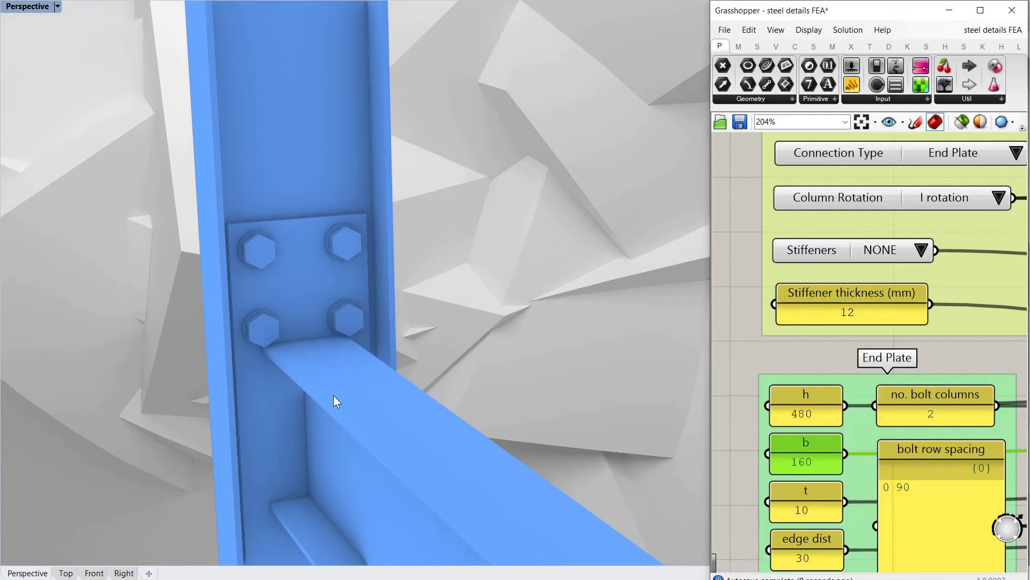
{"action": "right_click_drag", "start_coordinate": [334, 395], "coordinate": [314, 378]}
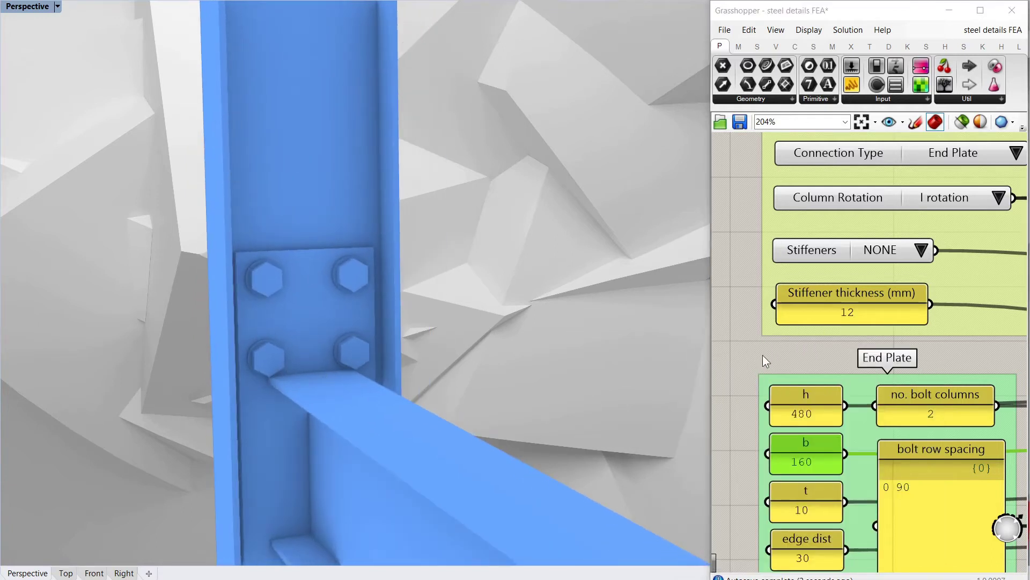
- Set the end plate height h to 320 and check the plate and bolts around the beam
{"action": "double_click", "coordinate": [823, 413]}
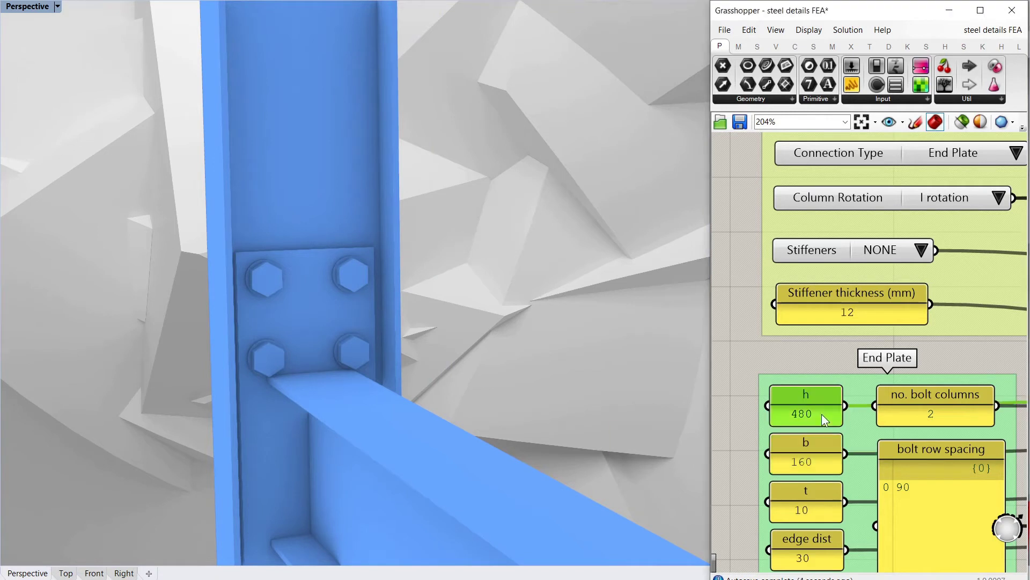
{"action": "left_click", "coordinate": [919, 517]}
{"action": "double_click", "coordinate": [820, 412]}
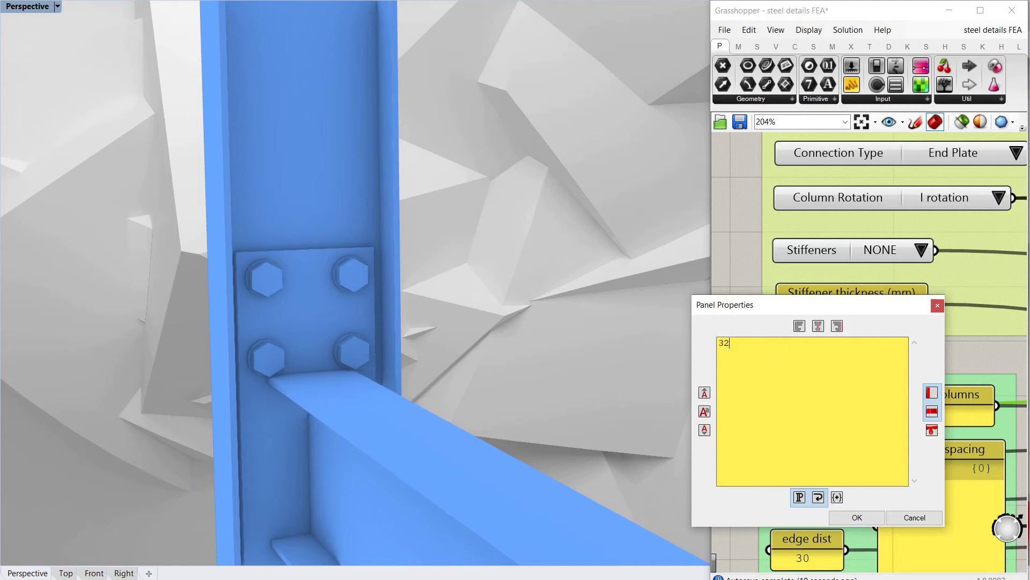
{"action": "left_click", "coordinate": [859, 517]}
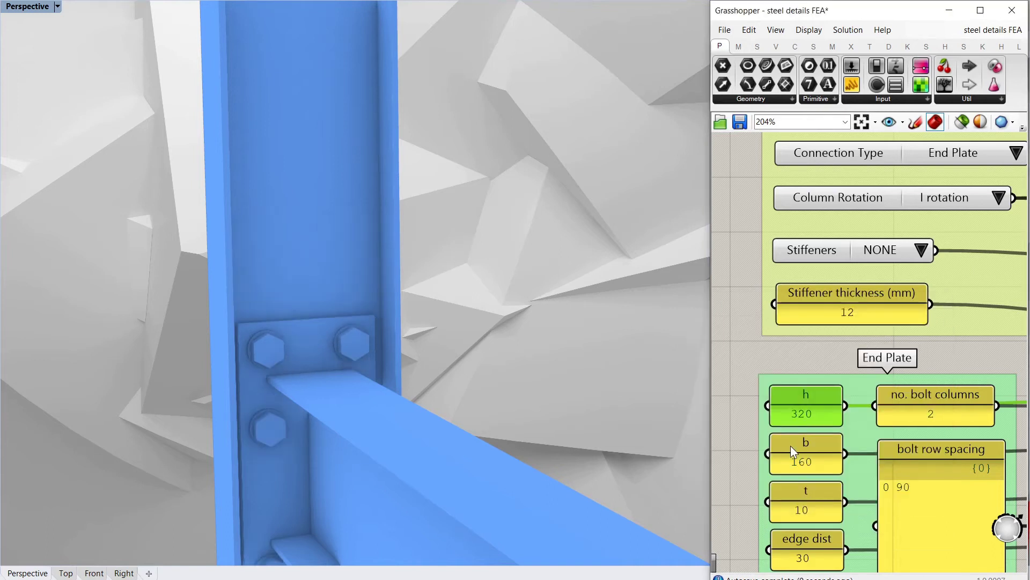
{"action": "left_click", "coordinate": [738, 336]}
{"action": "scroll", "coordinate": [762, 391], "scroll_direction": "down", "scroll_amount": 3}
{"action": "scroll", "coordinate": [817, 372], "scroll_direction": "up", "scroll_amount": 2}
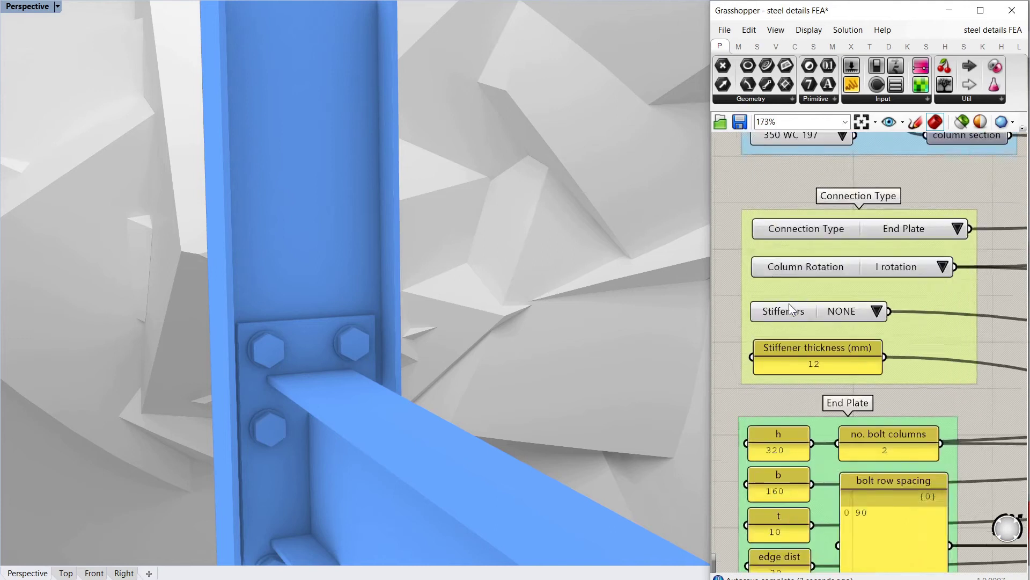
{"action": "scroll", "coordinate": [419, 371], "scroll_direction": "up", "scroll_amount": 3}
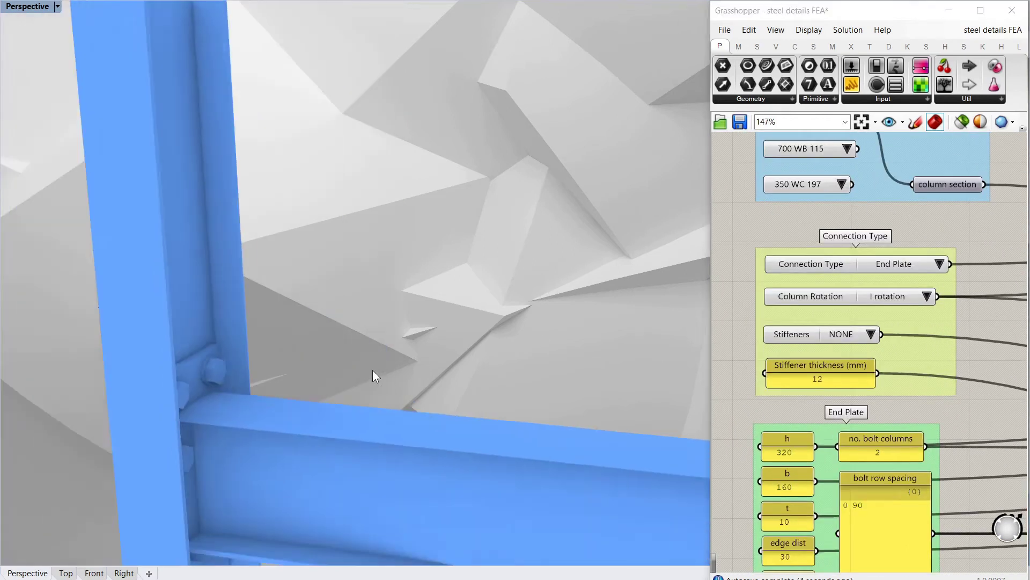
{"action": "scroll", "coordinate": [365, 375], "scroll_direction": "down", "scroll_amount": 5}
{"action": "scroll", "coordinate": [249, 340], "scroll_direction": "down", "scroll_amount": 4}
{"action": "scroll", "coordinate": [373, 451], "scroll_direction": "up", "scroll_amount": 2}
{"action": "right_click_drag", "start_coordinate": [377, 403], "coordinate": [357, 401]}
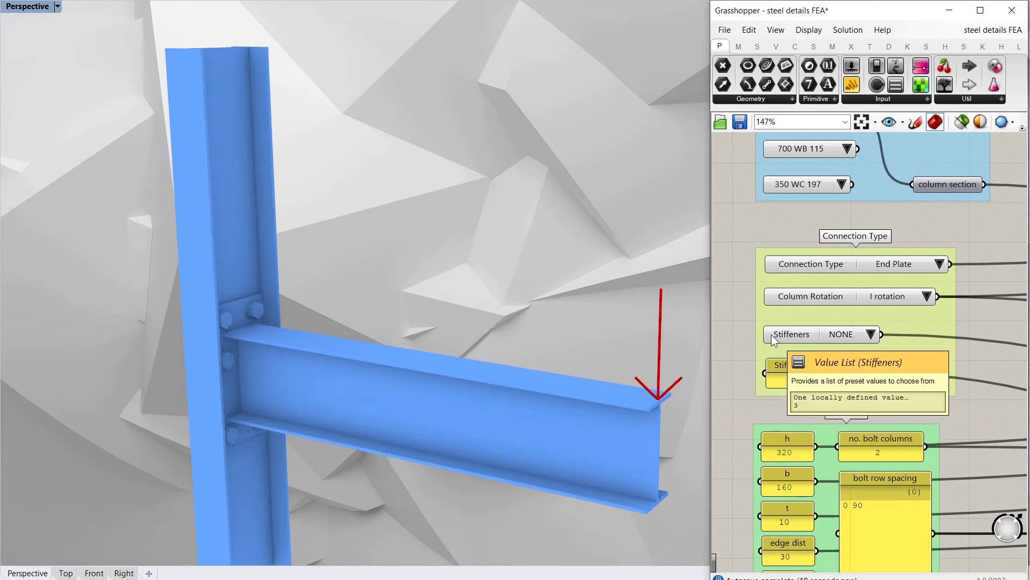
- Change the connection type to Fully Welded and inspect the beam-to-column joint
{"action": "scroll", "coordinate": [773, 339], "scroll_direction": "down", "scroll_amount": 4}
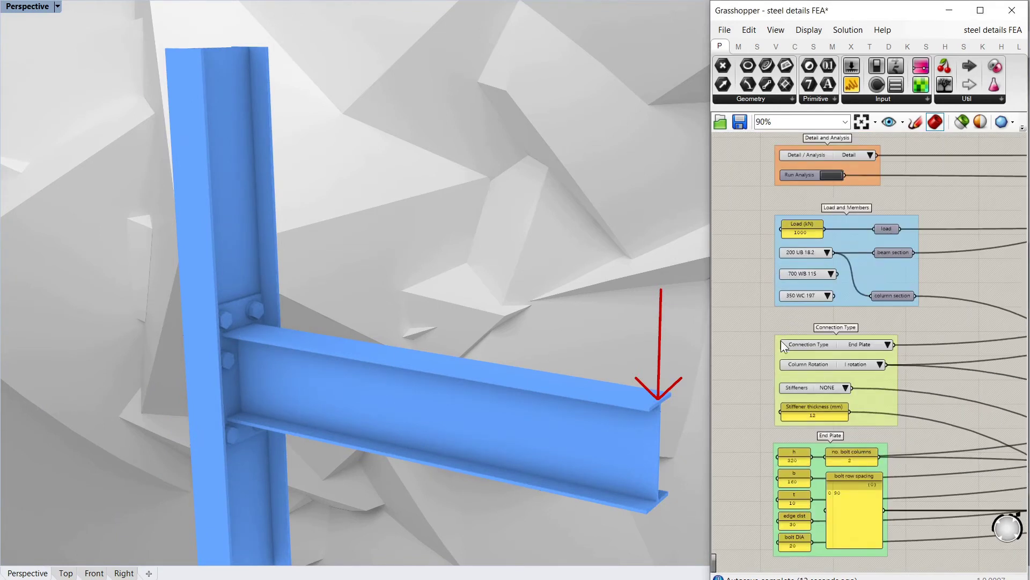
{"action": "scroll", "coordinate": [776, 343], "scroll_direction": "up", "scroll_amount": 2}
{"action": "scroll", "coordinate": [778, 324], "scroll_direction": "down", "scroll_amount": 3}
{"action": "scroll", "coordinate": [788, 237], "scroll_direction": "up", "scroll_amount": 4}
{"action": "scroll", "coordinate": [797, 308], "scroll_direction": "down", "scroll_amount": 3}
{"action": "scroll", "coordinate": [859, 395], "scroll_direction": "up", "scroll_amount": 3}
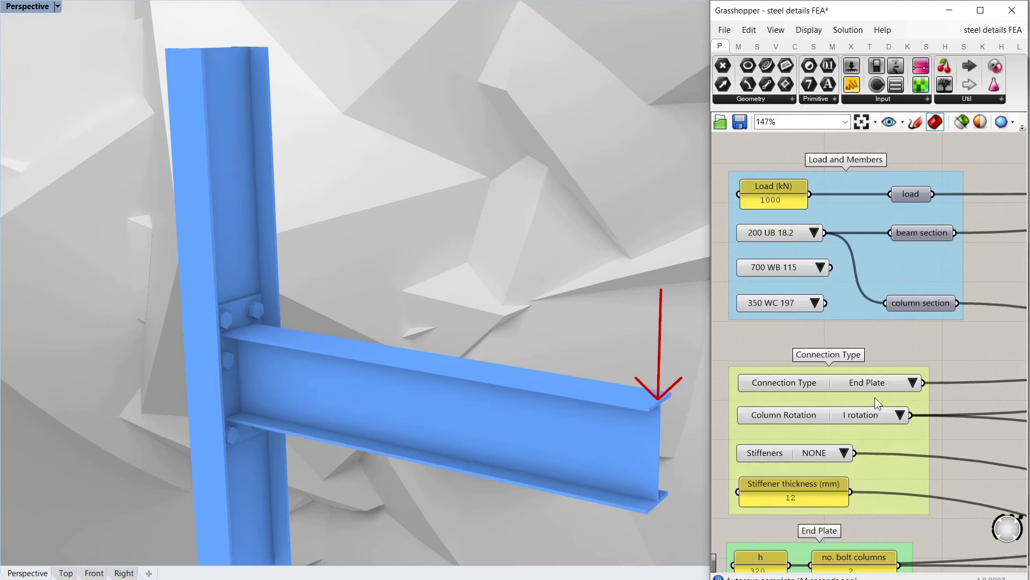
{"action": "left_click", "coordinate": [913, 382]}
{"action": "left_click", "coordinate": [951, 387]}
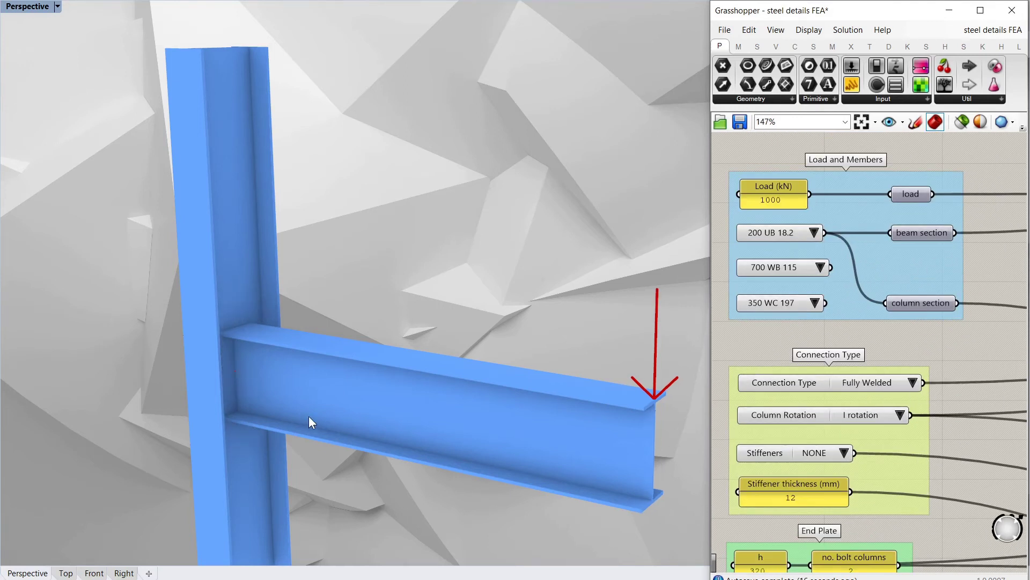
{"action": "right_click_drag", "start_coordinate": [308, 423], "coordinate": [317, 396]}
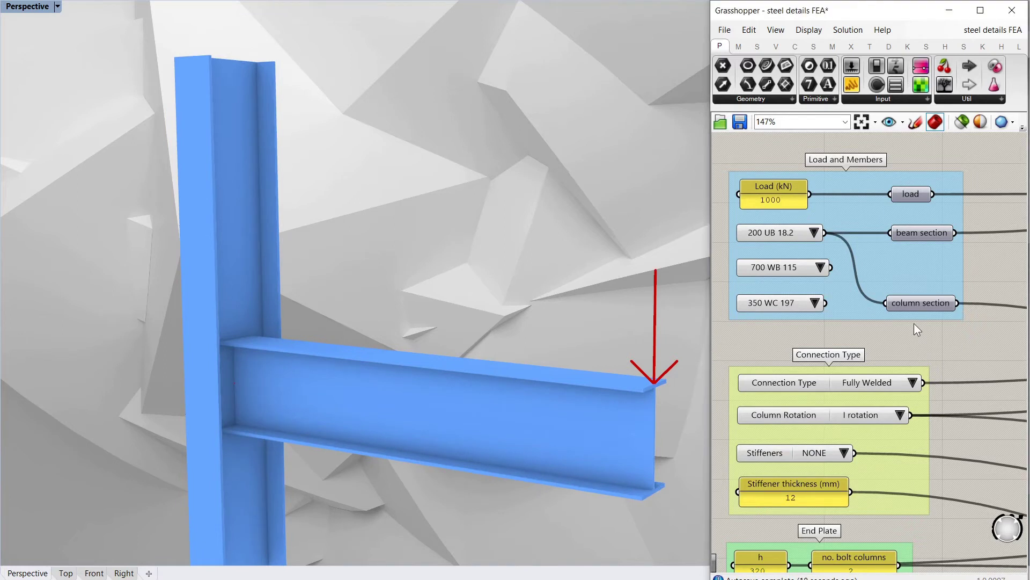
- Switch the model display to Analysis for the fully welded connection and view its stress colours
{"action": "scroll", "coordinate": [848, 389], "scroll_direction": "down", "scroll_amount": 3}
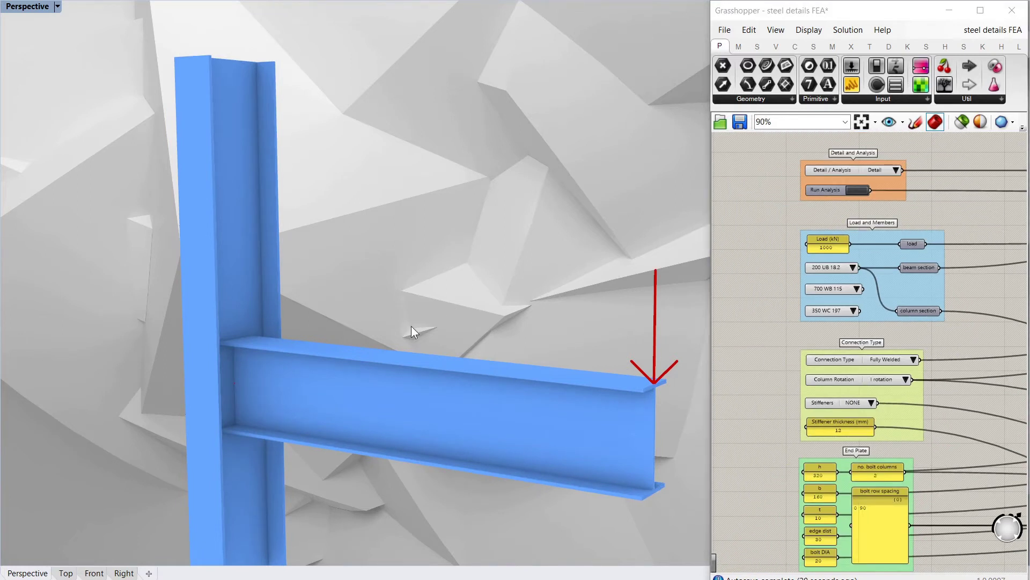
{"action": "right_click_drag", "start_coordinate": [411, 326], "coordinate": [449, 332]}
{"action": "scroll", "coordinate": [808, 184], "scroll_direction": "up", "scroll_amount": 4}
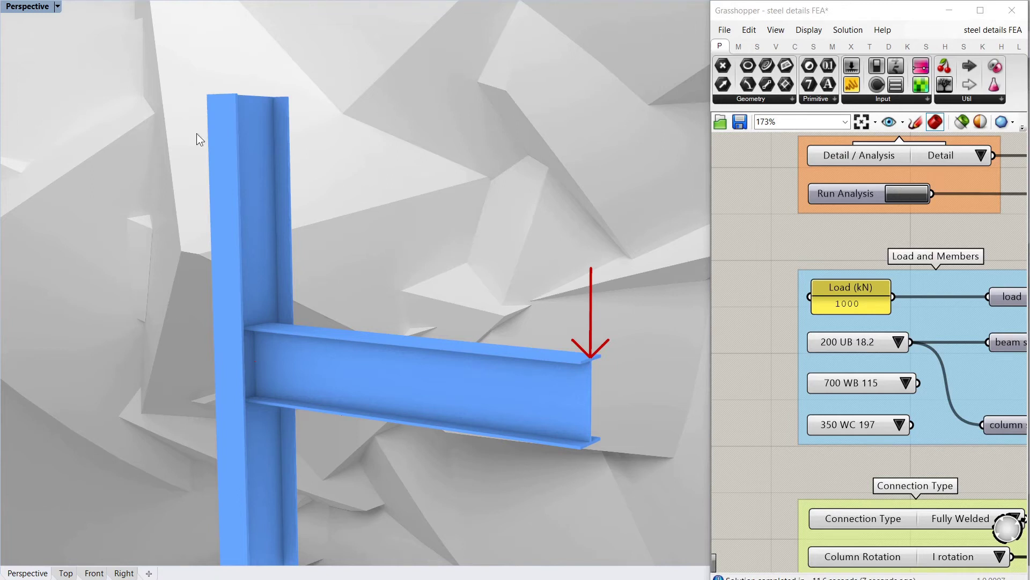
{"action": "left_click", "coordinate": [965, 155]}
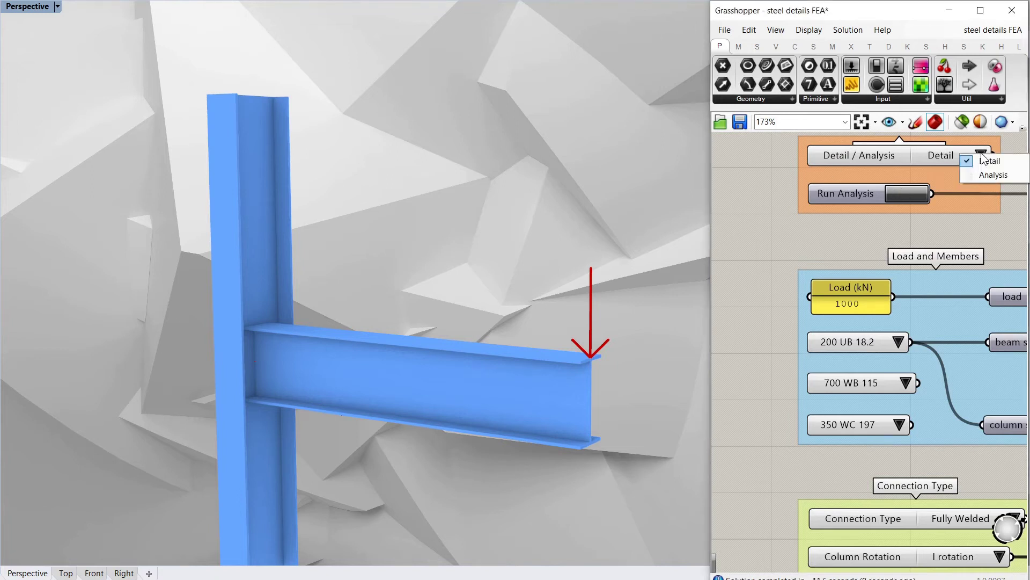
{"action": "left_click", "coordinate": [979, 172]}
{"action": "right_click_drag", "start_coordinate": [400, 259], "coordinate": [438, 257]}
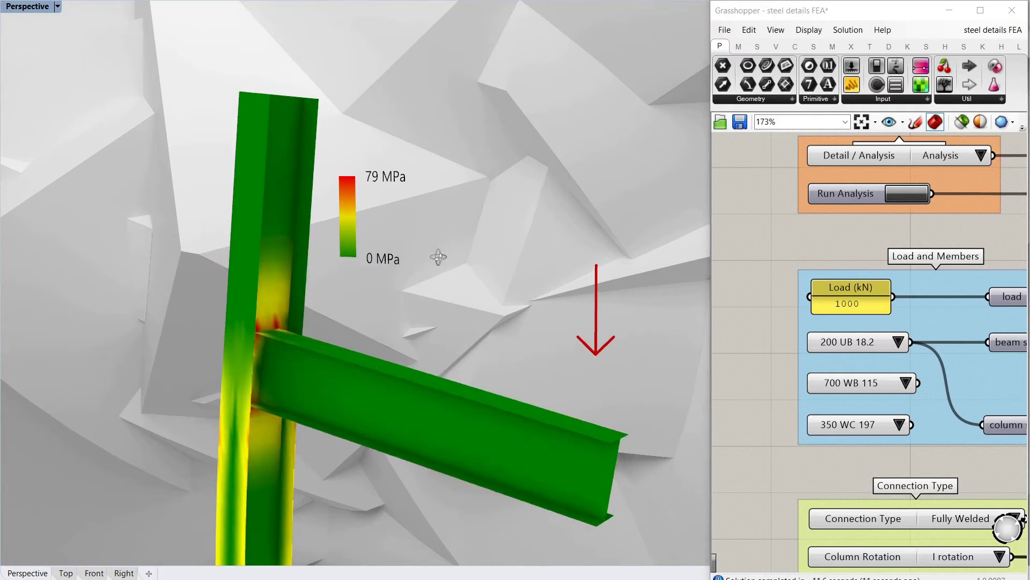
- Examine the stress colours on the fully welded, I-rotated column and beam, including close up around the welded joint
{"action": "right_click_drag", "start_coordinate": [262, 184], "coordinate": [374, 315]}
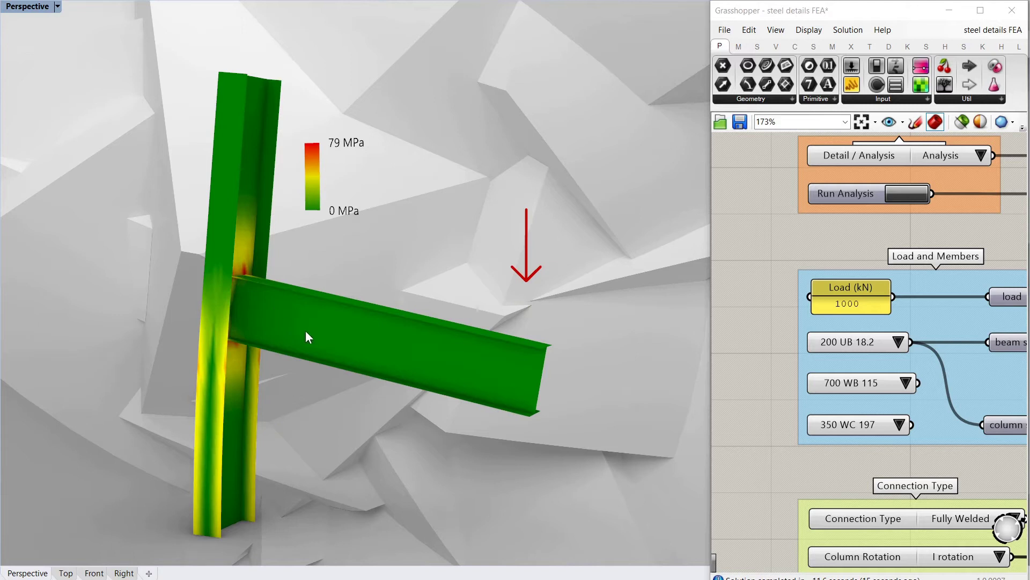
{"action": "right_click_drag", "start_coordinate": [306, 331], "coordinate": [270, 342]}
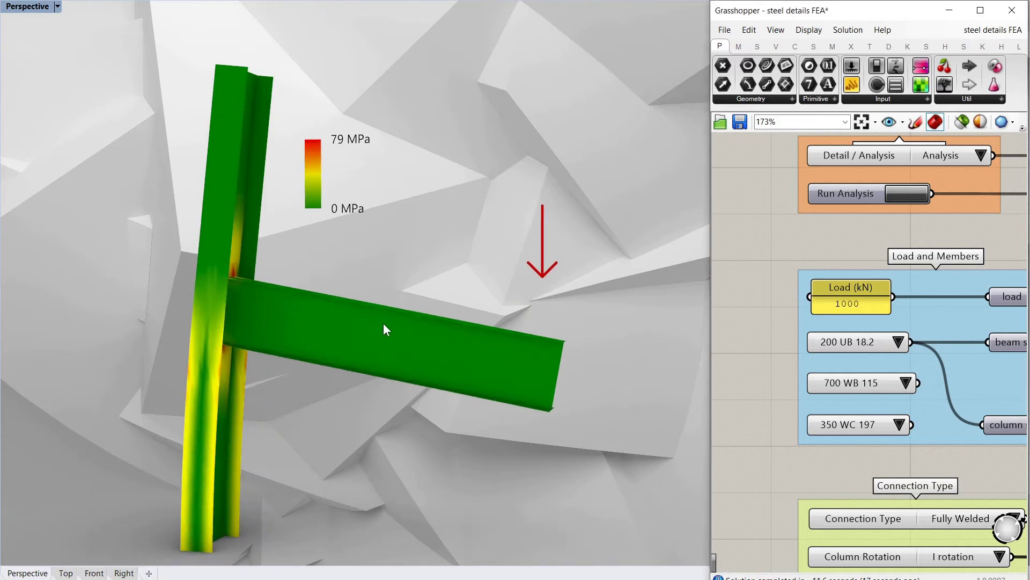
{"action": "right_click_drag", "start_coordinate": [384, 329], "coordinate": [410, 317]}
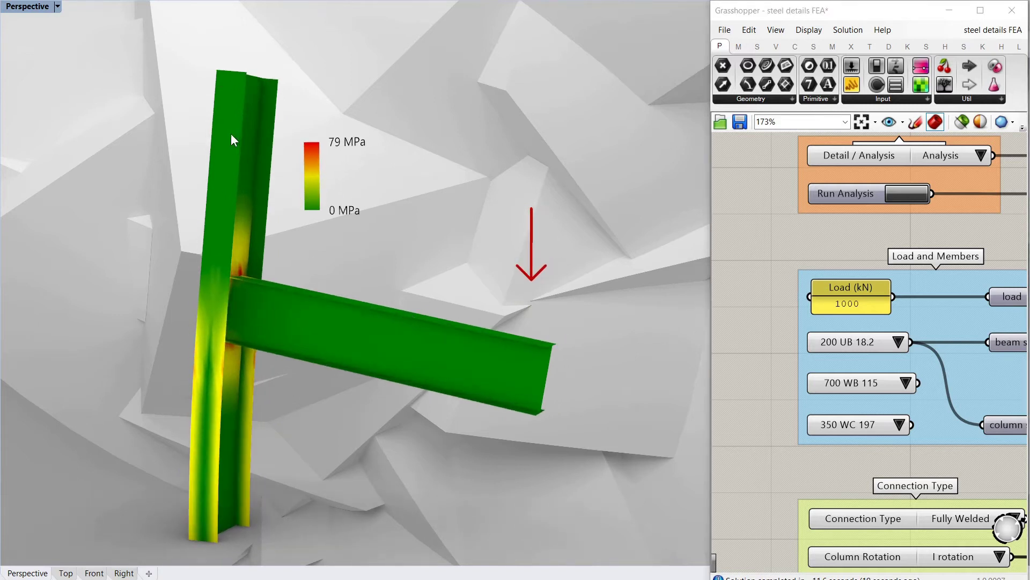
{"action": "right_click_drag", "start_coordinate": [223, 344], "coordinate": [301, 338]}
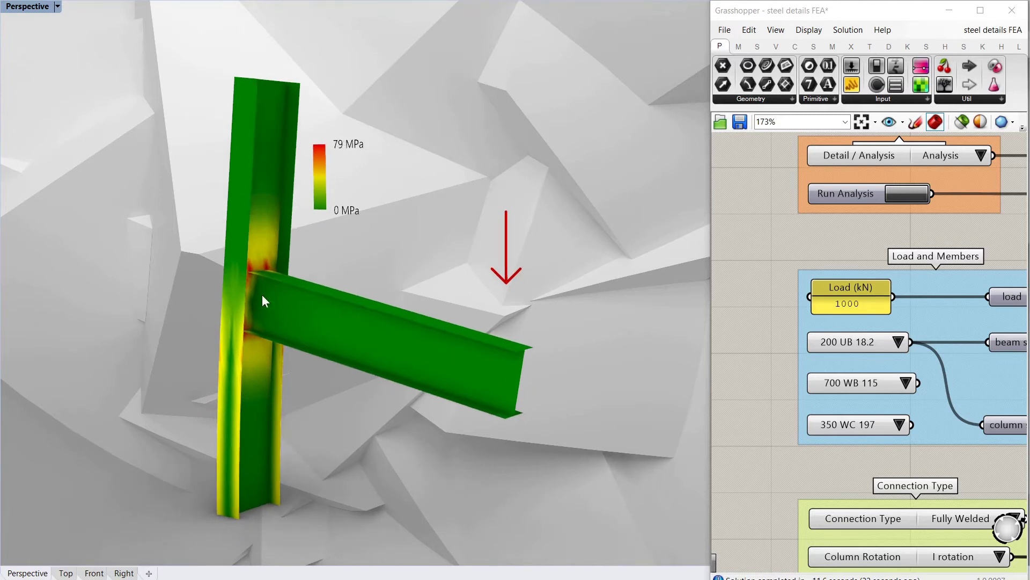
{"action": "scroll", "coordinate": [231, 361], "scroll_direction": "up", "scroll_amount": 5}
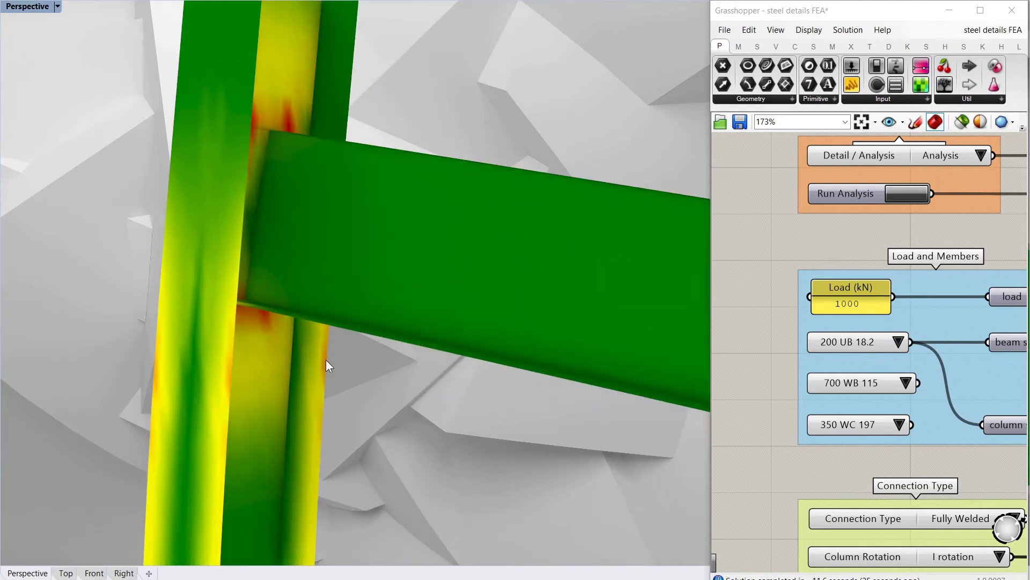
{"action": "right_click_drag", "start_coordinate": [317, 366], "coordinate": [297, 333]}
{"action": "scroll", "coordinate": [271, 273], "scroll_direction": "down", "scroll_amount": 7}
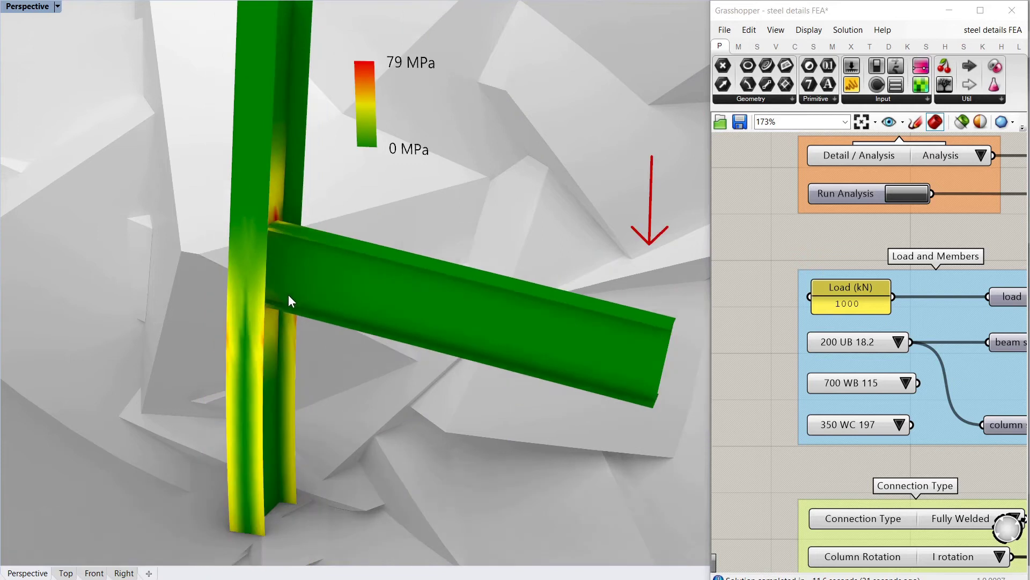
{"action": "scroll", "coordinate": [388, 312], "scroll_direction": "up", "scroll_amount": 2}
{"action": "scroll", "coordinate": [409, 295], "scroll_direction": "down", "scroll_amount": 4}
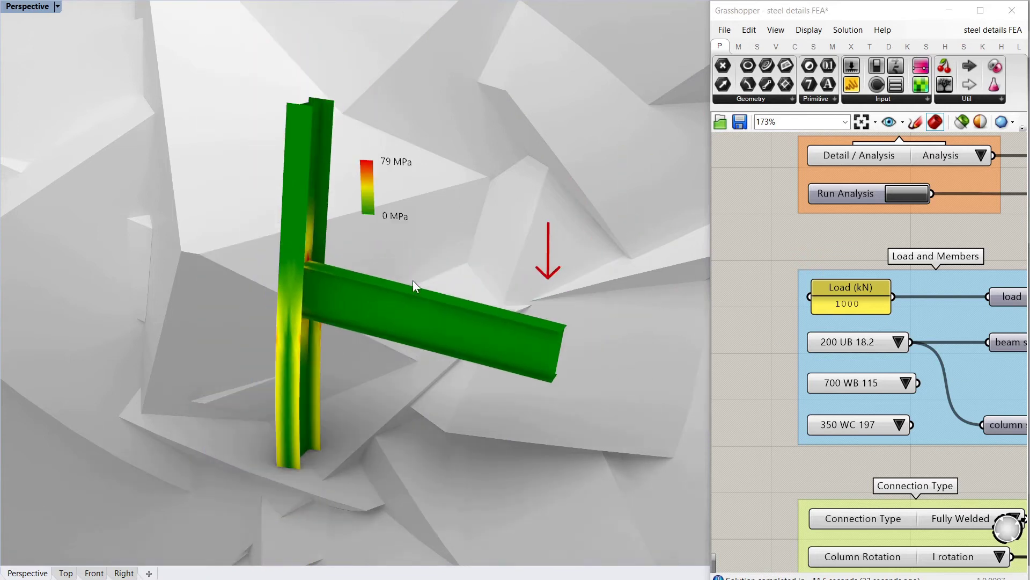
{"action": "scroll", "coordinate": [407, 295], "scroll_direction": "up", "scroll_amount": 2}
- Switch the model display back to Detail for the fully welded connection
{"action": "left_click", "coordinate": [981, 155]}
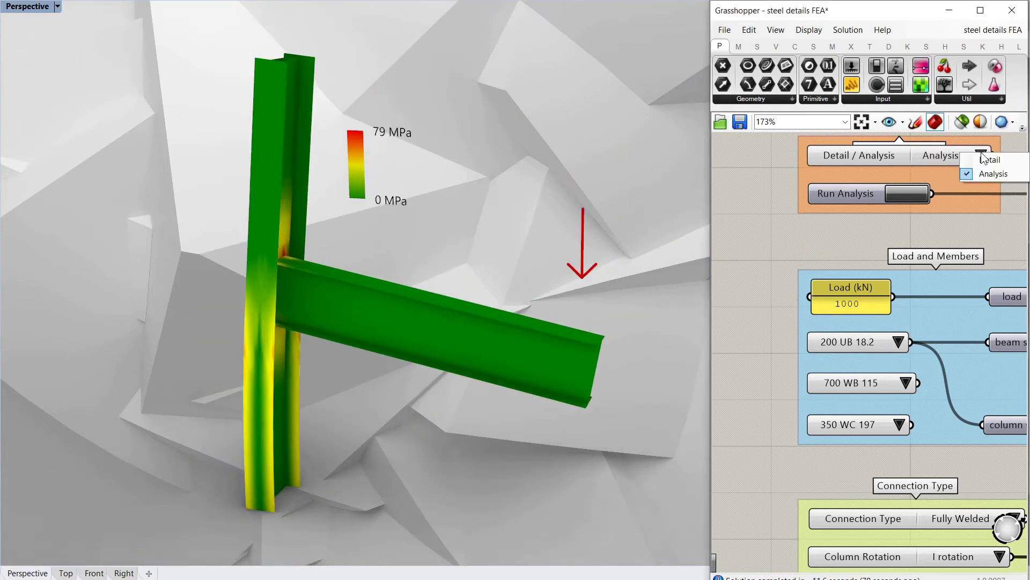
{"action": "left_click", "coordinate": [993, 159]}
{"action": "right_click_drag", "start_coordinate": [292, 319], "coordinate": [264, 316]}
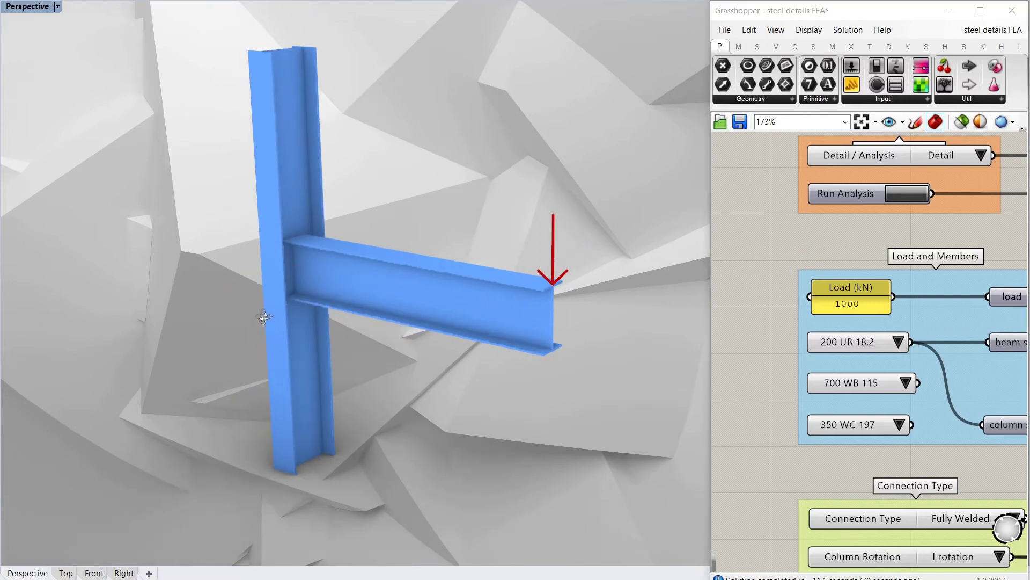
- Set the column rotation to H rotation and inspect how the beam meets the column flange
{"action": "left_click", "coordinate": [761, 309]}
{"action": "scroll", "coordinate": [764, 357], "scroll_direction": "down", "scroll_amount": 4}
{"action": "scroll", "coordinate": [929, 458], "scroll_direction": "up", "scroll_amount": 4}
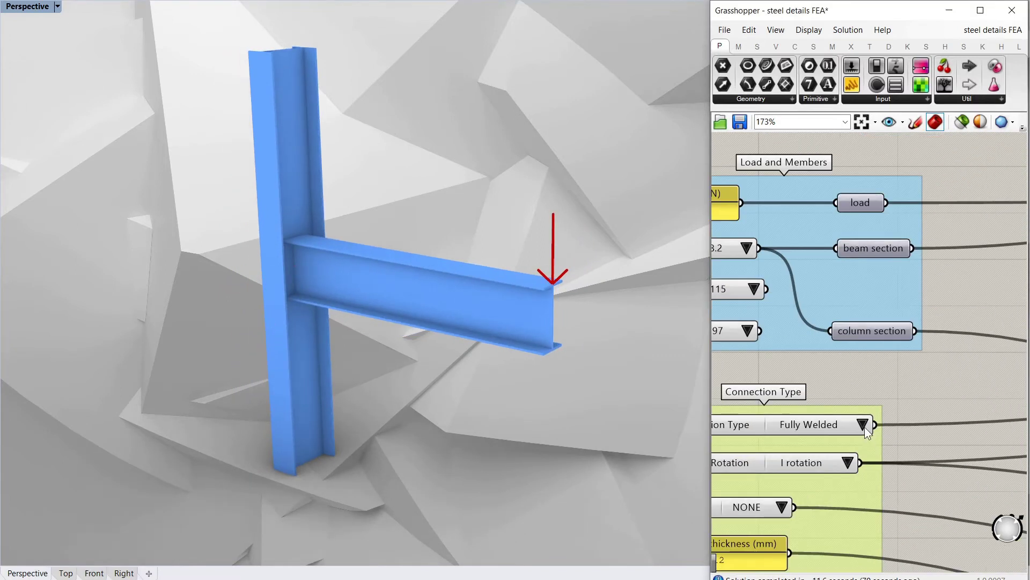
{"action": "left_click", "coordinate": [848, 463]}
{"action": "left_click", "coordinate": [881, 482]}
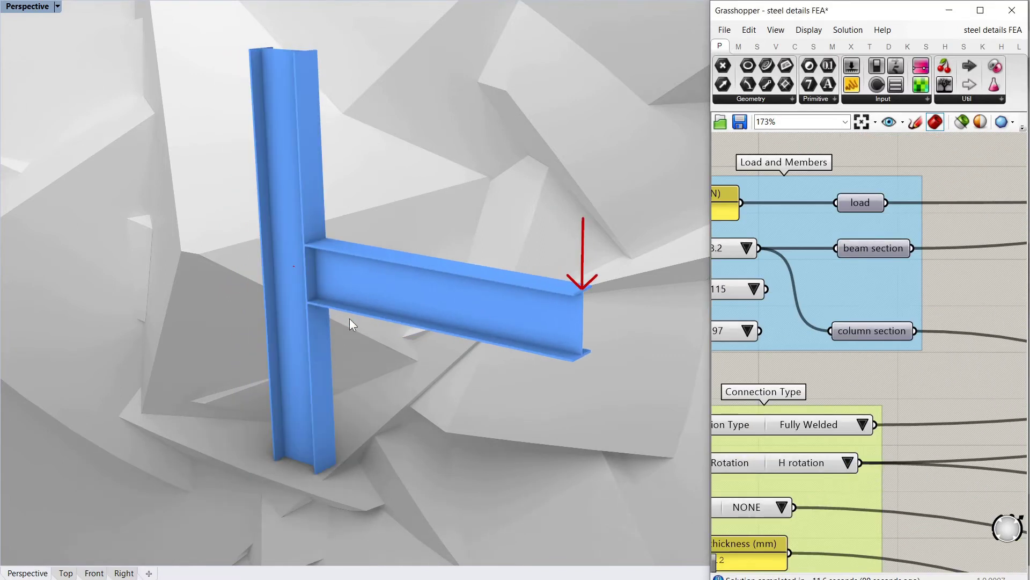
{"action": "right_click_drag", "start_coordinate": [360, 306], "coordinate": [301, 288]}
{"action": "scroll", "coordinate": [294, 318], "scroll_direction": "up", "scroll_amount": 5}
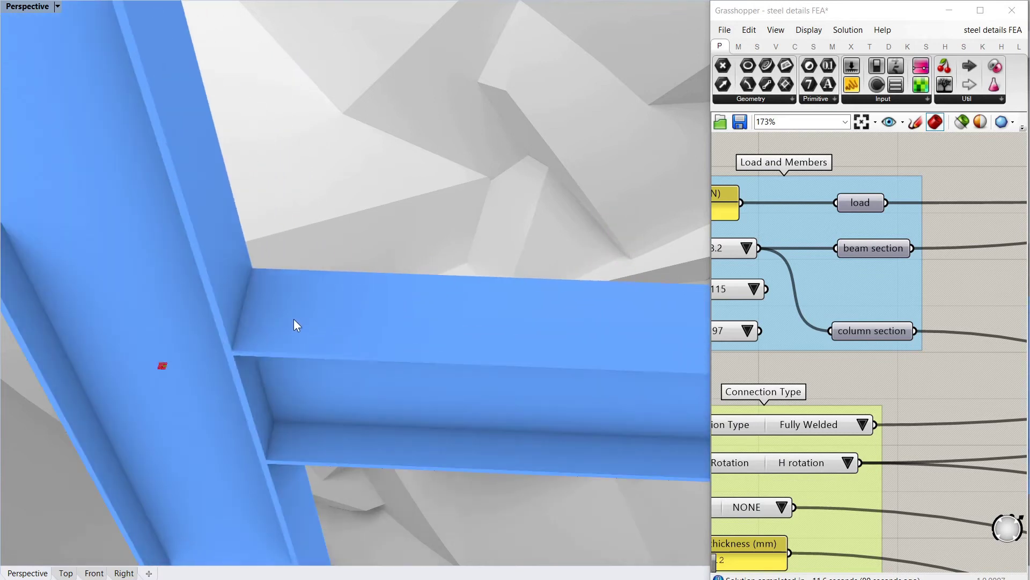
{"action": "right_click_drag", "start_coordinate": [271, 332], "coordinate": [351, 280]}
{"action": "scroll", "coordinate": [351, 280], "scroll_direction": "down", "scroll_amount": 5}
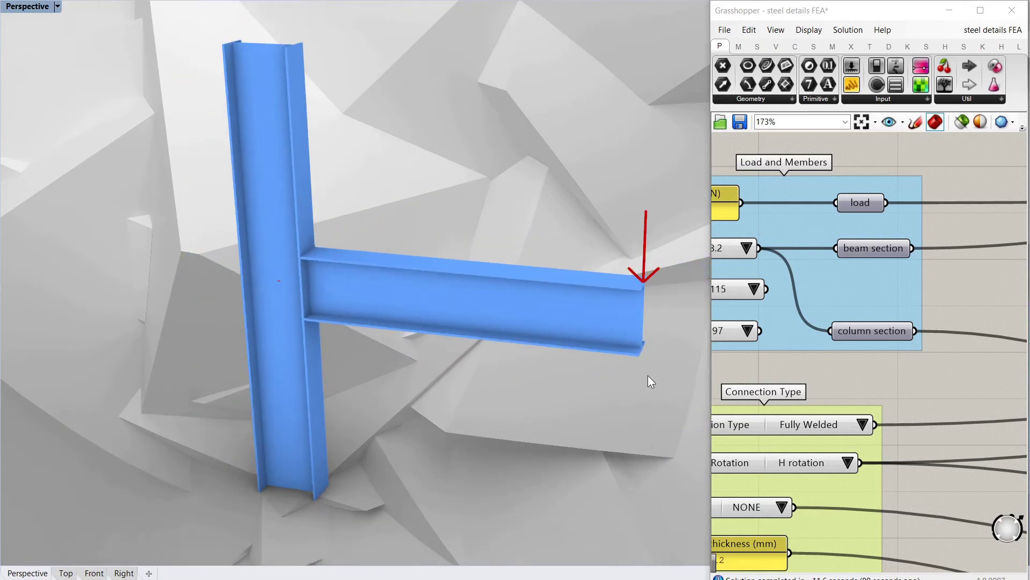
- Run the analysis for the H-rotated column and switch the model display to Analysis
{"action": "scroll", "coordinate": [964, 310], "scroll_direction": "down", "scroll_amount": 3}
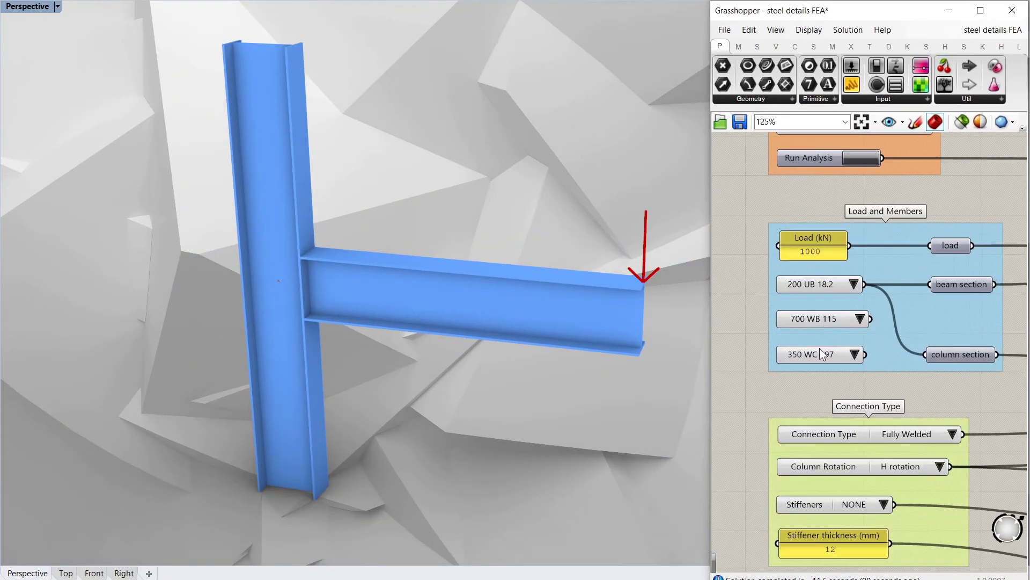
{"action": "scroll", "coordinate": [819, 347], "scroll_direction": "down", "scroll_amount": 1}
{"action": "scroll", "coordinate": [819, 354], "scroll_direction": "up", "scroll_amount": 1}
{"action": "scroll", "coordinate": [827, 322], "scroll_direction": "up", "scroll_amount": 2}
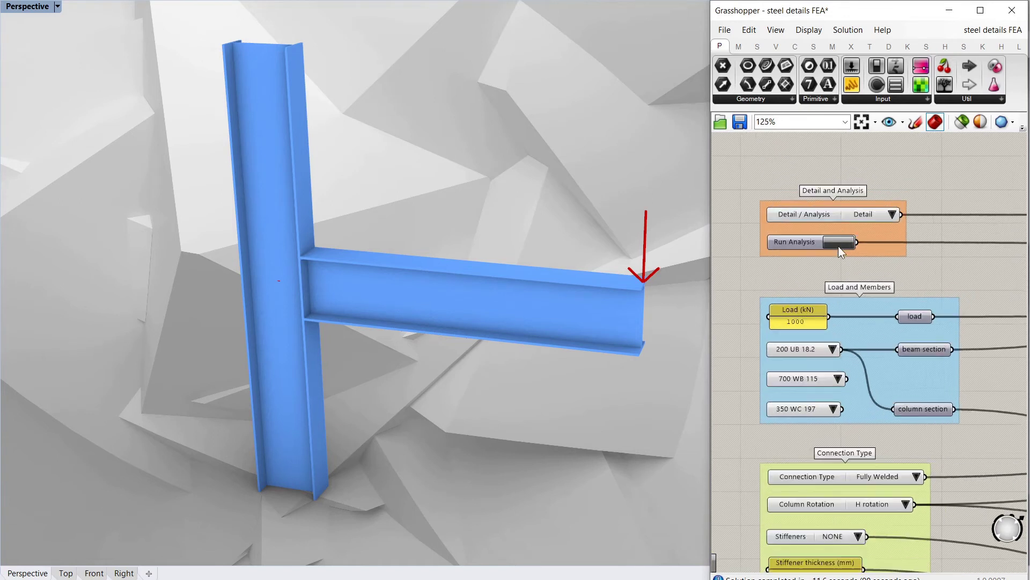
{"action": "scroll", "coordinate": [870, 221], "scroll_direction": "up", "scroll_amount": 1}
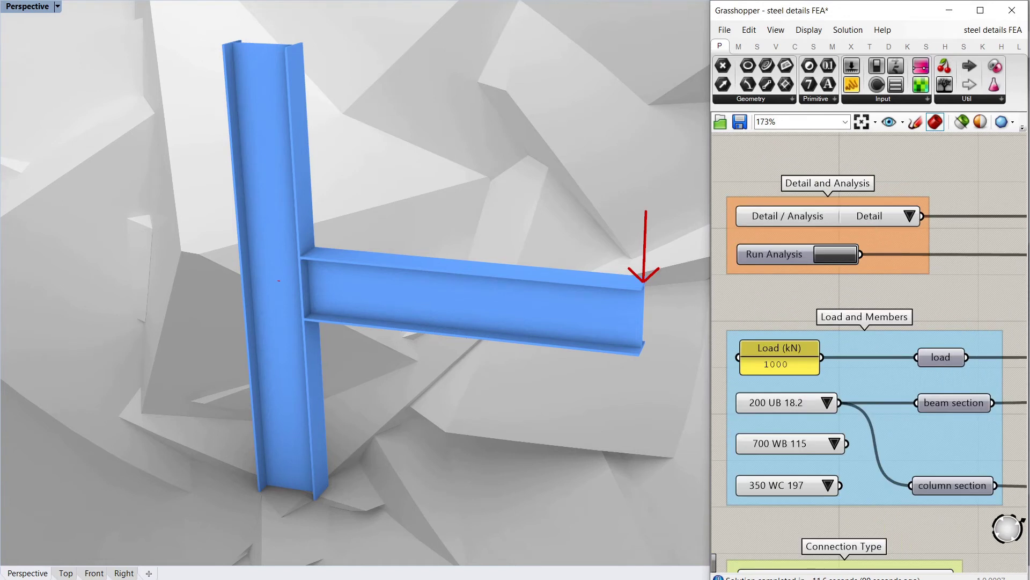
{"action": "left_click", "coordinate": [910, 214]}
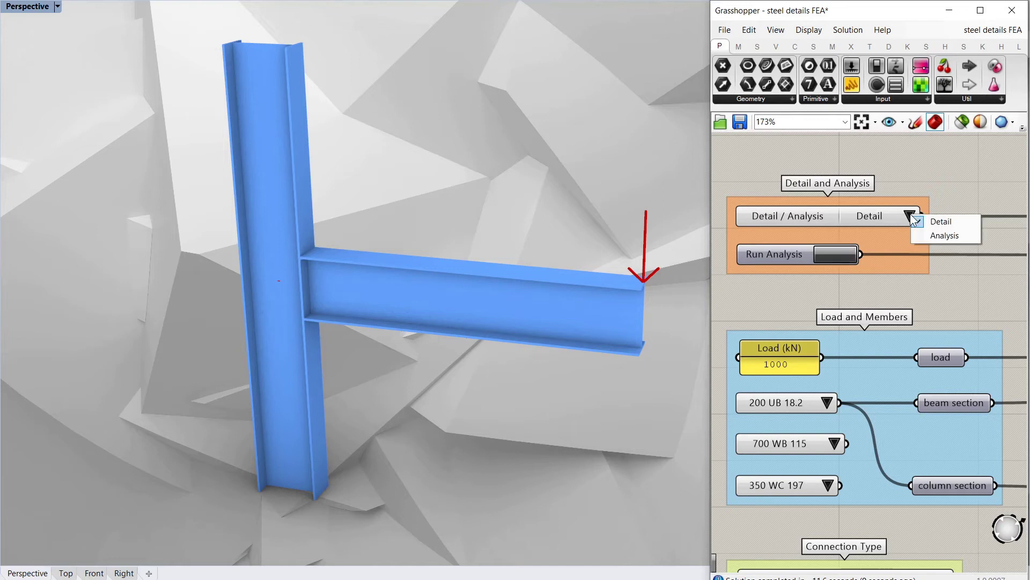
{"action": "left_click", "coordinate": [924, 236]}
- Examine the stress distribution in the H-rotated column's web and flange around the unstiffened welded joint
{"action": "right_click_drag", "start_coordinate": [459, 287], "coordinate": [389, 265]}
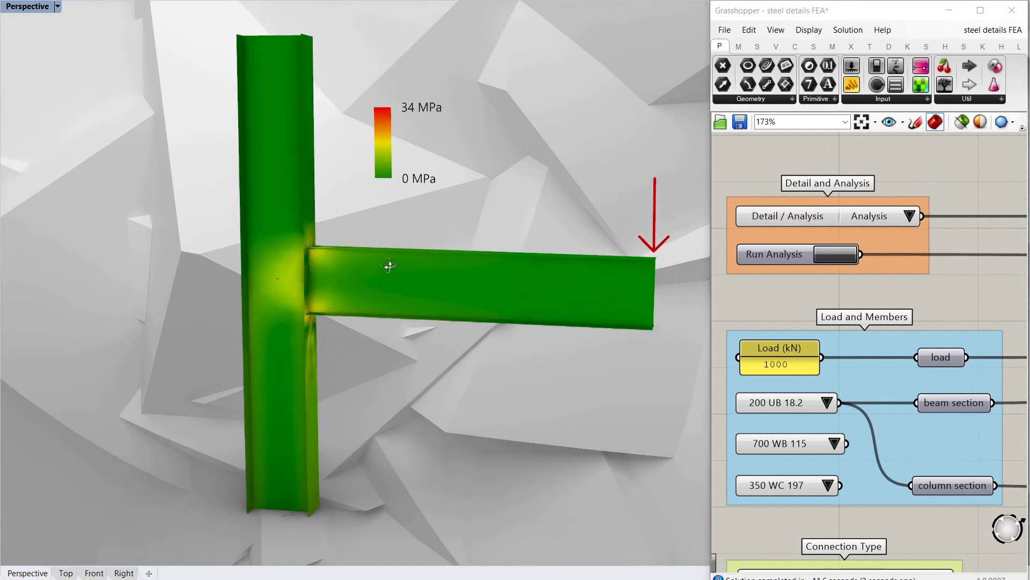
{"action": "right_click_drag", "start_coordinate": [386, 175], "coordinate": [343, 252]}
{"action": "scroll", "coordinate": [317, 250], "scroll_direction": "up", "scroll_amount": 5}
{"action": "scroll", "coordinate": [316, 250], "scroll_direction": "down", "scroll_amount": 5}
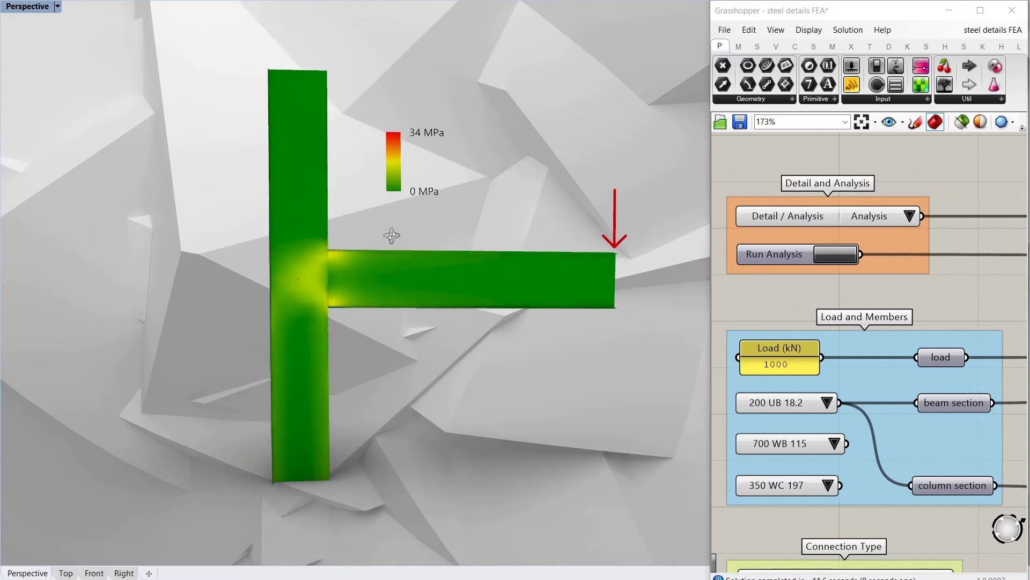
{"action": "scroll", "coordinate": [331, 281], "scroll_direction": "up", "scroll_amount": 5}
{"action": "right_click_drag", "start_coordinate": [348, 328], "coordinate": [419, 338]}
{"action": "scroll", "coordinate": [373, 251], "scroll_direction": "down", "scroll_amount": 6}
{"action": "scroll", "coordinate": [392, 162], "scroll_direction": "up", "scroll_amount": 3}
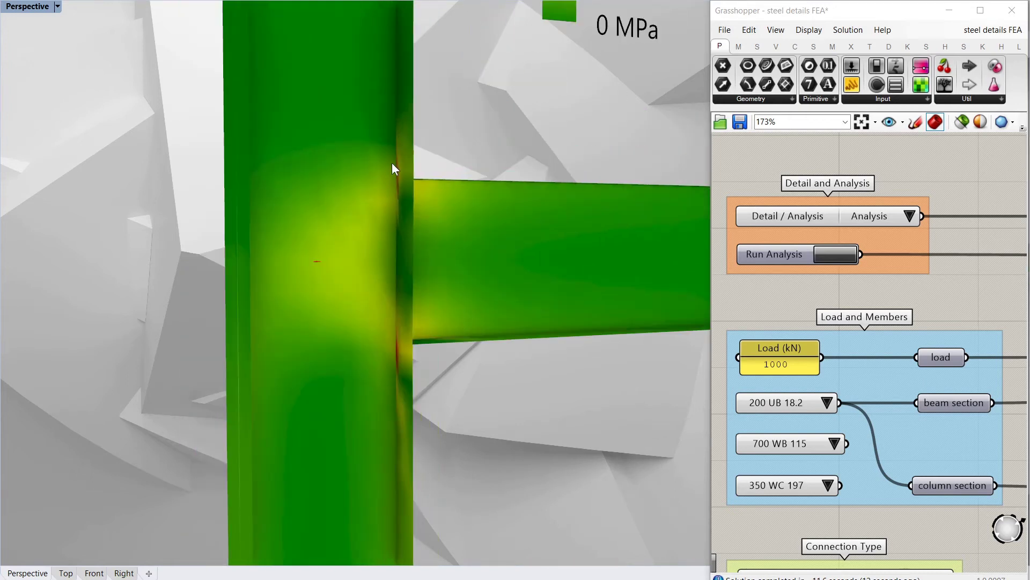
{"action": "scroll", "coordinate": [386, 244], "scroll_direction": "down", "scroll_amount": 5}
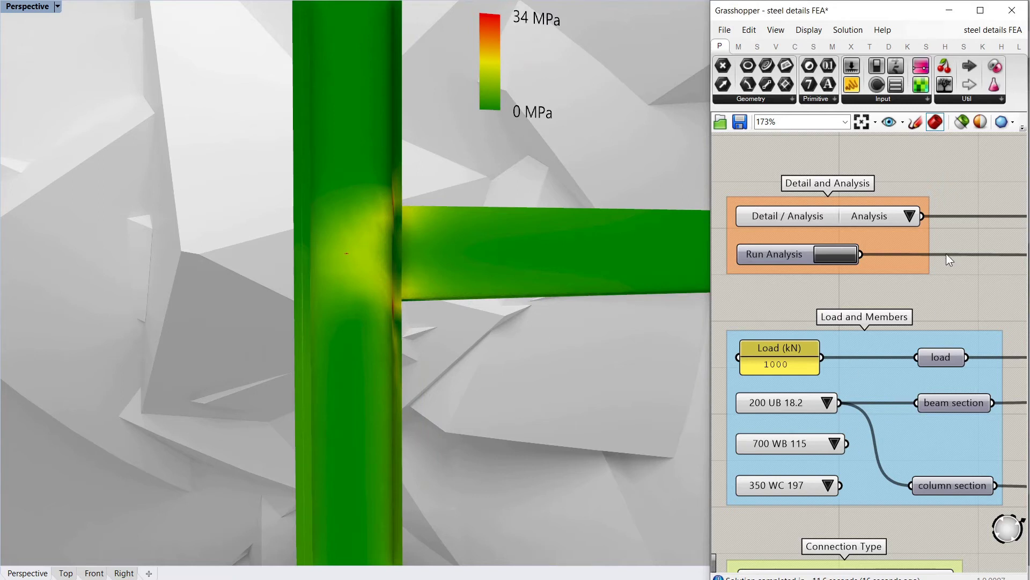
- Set the column stiffeners to TOP and rerun the analysis
{"action": "scroll", "coordinate": [930, 449], "scroll_direction": "down", "scroll_amount": 3}
{"action": "scroll", "coordinate": [869, 463], "scroll_direction": "up", "scroll_amount": 1}
{"action": "left_click", "coordinate": [890, 469]}
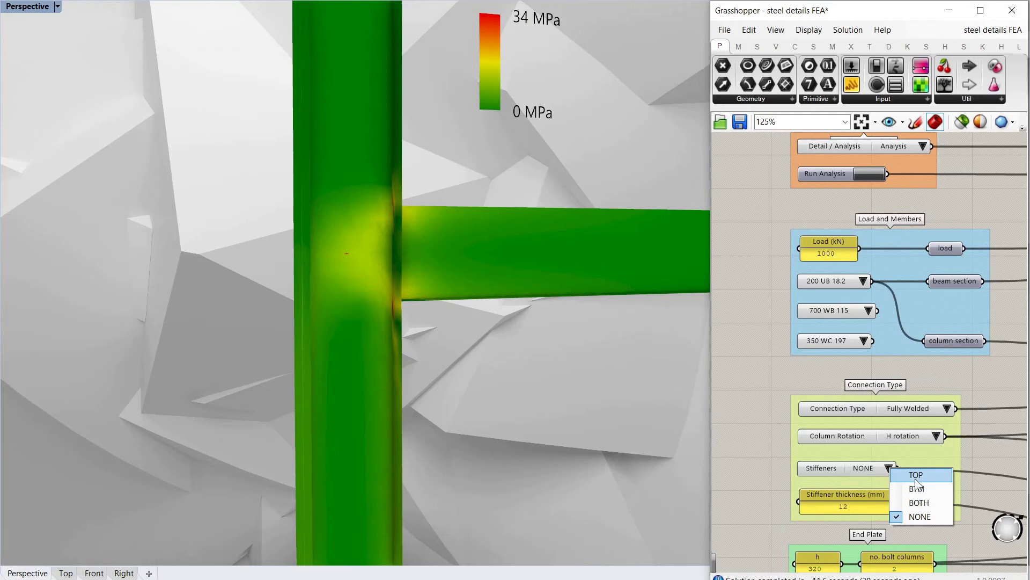
{"action": "left_click", "coordinate": [916, 475]}
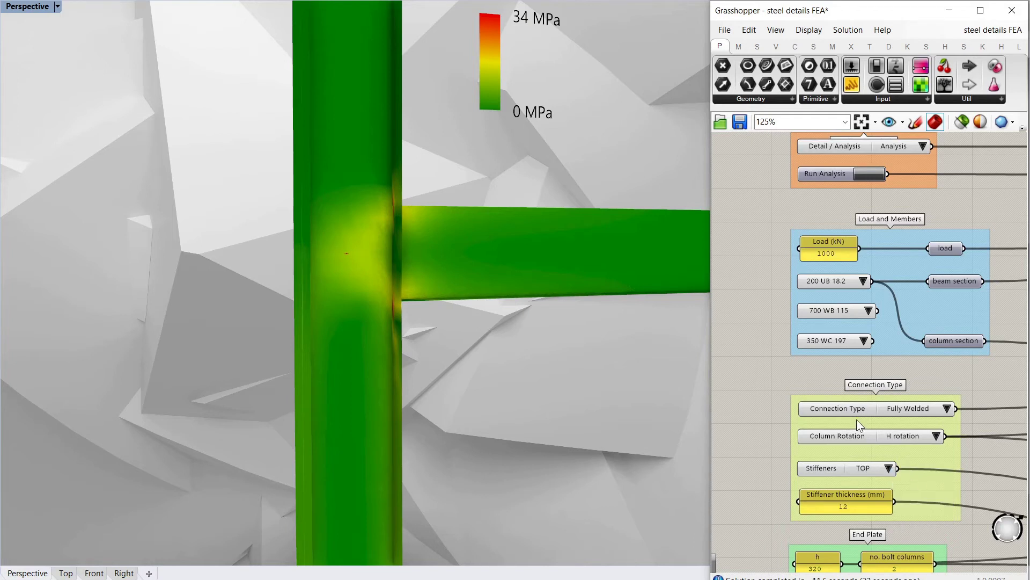
{"action": "scroll", "coordinate": [779, 343], "scroll_direction": "down", "scroll_amount": 2}
{"action": "scroll", "coordinate": [852, 248], "scroll_direction": "up", "scroll_amount": 2}
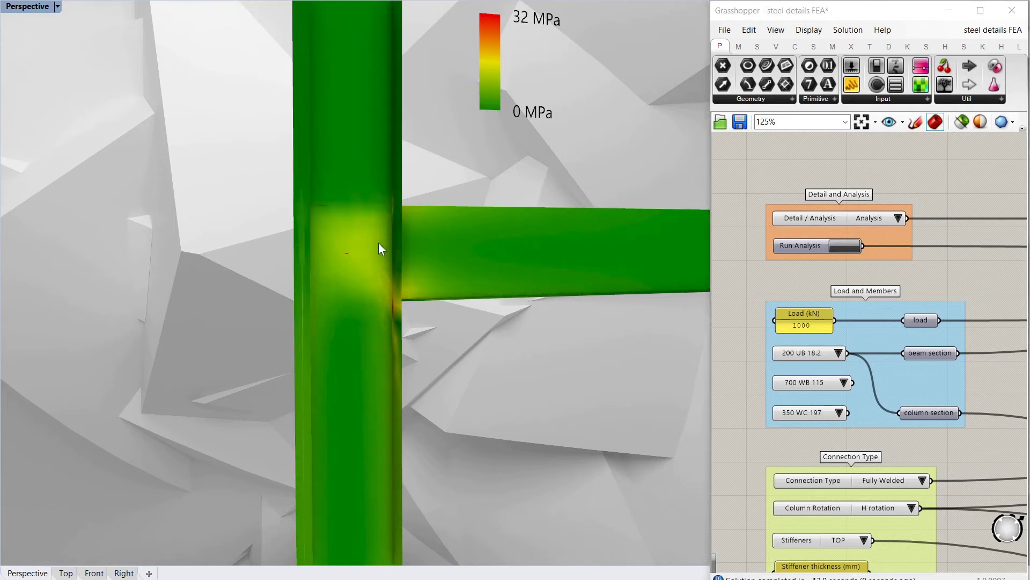
- Examine the stress colours over the whole column and beam with the top stiffener in place
{"action": "right_click_drag", "start_coordinate": [380, 246], "coordinate": [300, 324]}
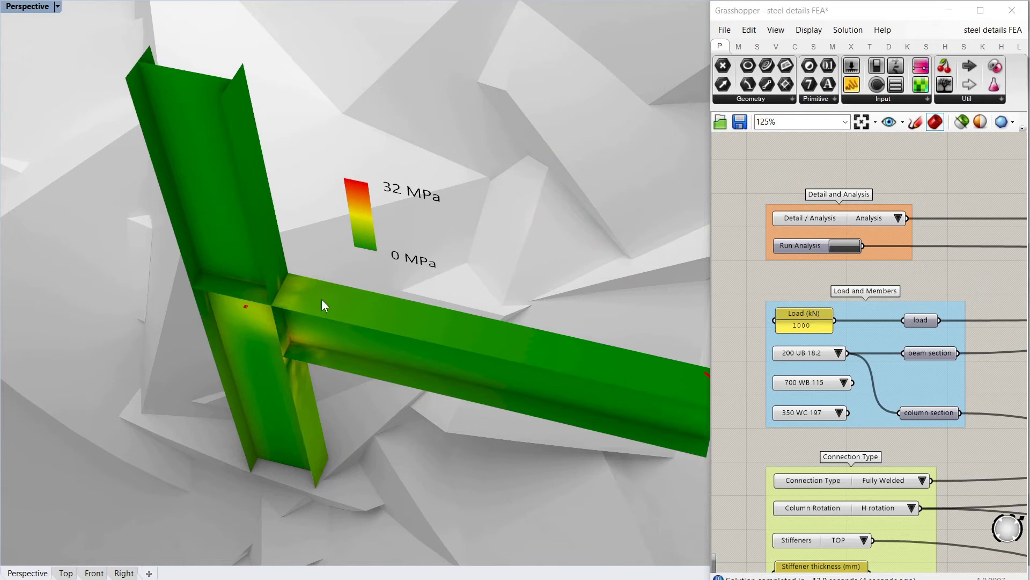
{"action": "right_click_drag", "start_coordinate": [190, 314], "coordinate": [239, 297]}
{"action": "scroll", "coordinate": [256, 262], "scroll_direction": "down", "scroll_amount": 5}
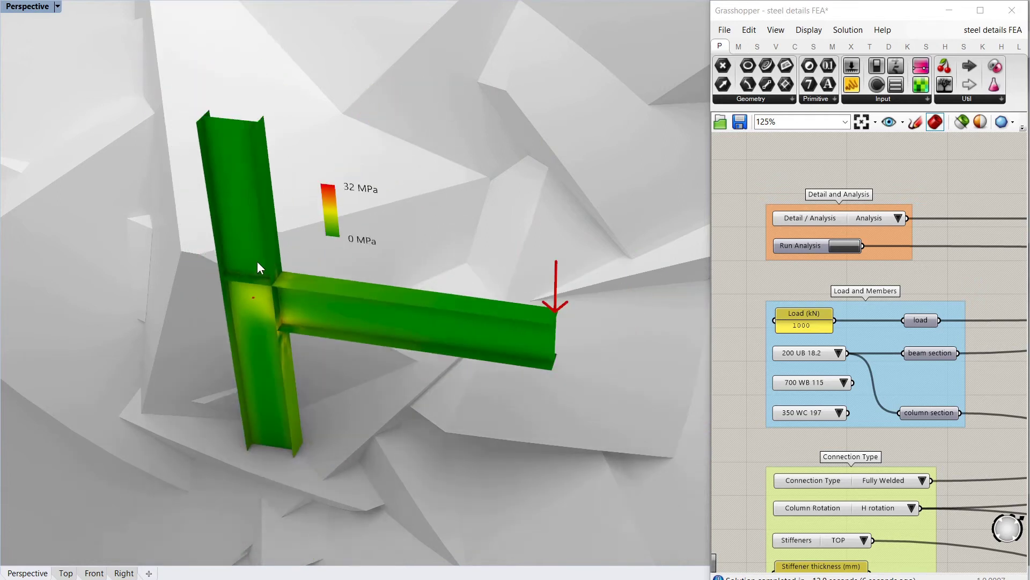
{"action": "scroll", "coordinate": [257, 262], "scroll_direction": "up", "scroll_amount": 2}
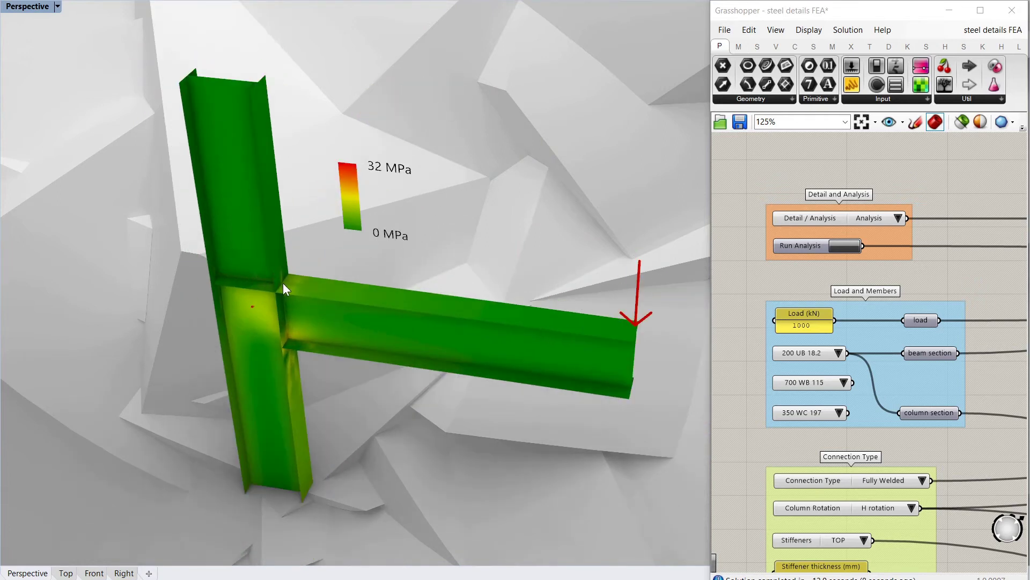
{"action": "right_click_drag", "start_coordinate": [282, 283], "coordinate": [247, 289]}
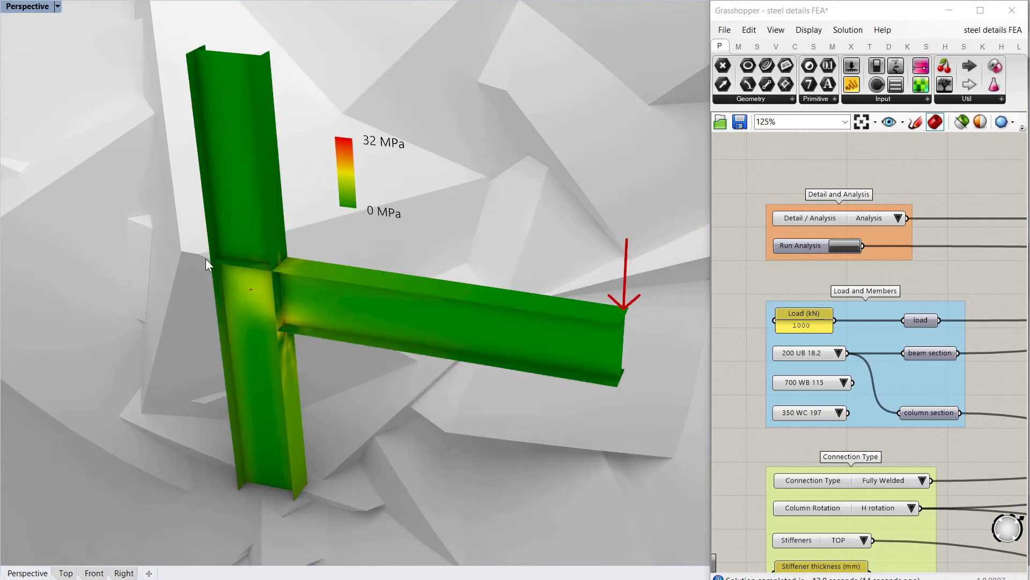
{"action": "scroll", "coordinate": [205, 259], "scroll_direction": "up", "scroll_amount": 2}
{"action": "scroll", "coordinate": [259, 323], "scroll_direction": "down", "scroll_amount": 2}
{"action": "scroll", "coordinate": [189, 259], "scroll_direction": "up", "scroll_amount": 2}
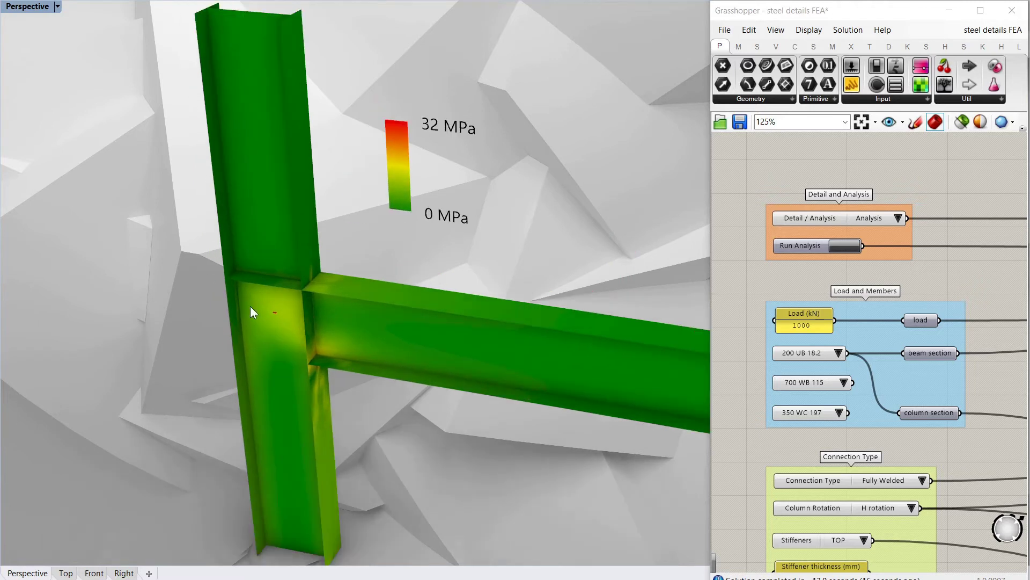
{"action": "scroll", "coordinate": [250, 305], "scroll_direction": "down", "scroll_amount": 2}
{"action": "right_click_drag", "start_coordinate": [401, 342], "coordinate": [450, 320]}
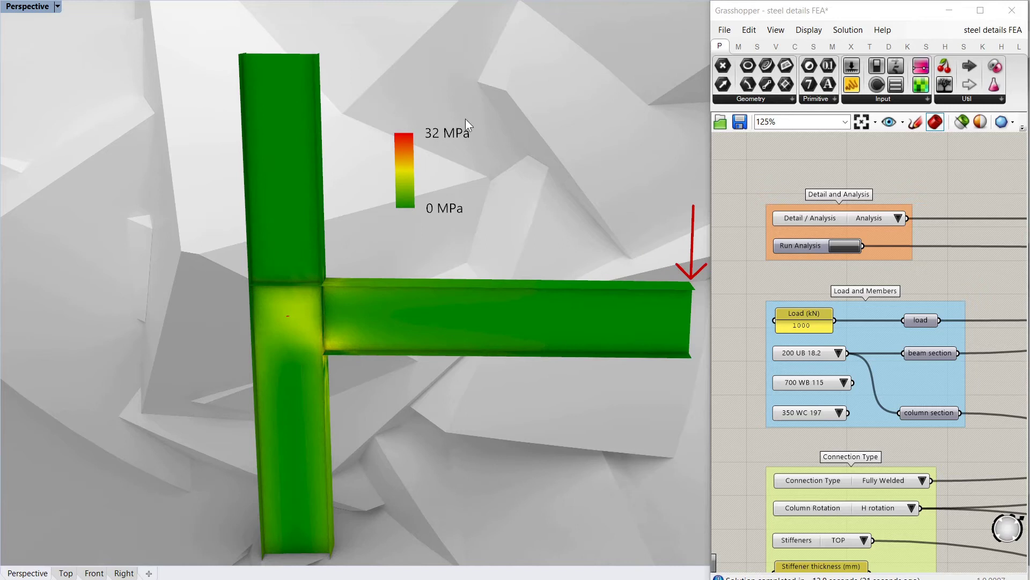
- Examine close up the stresses at the top stiffener, the column web panel and the beam's lower flange
{"action": "scroll", "coordinate": [465, 121], "scroll_direction": "up", "scroll_amount": 2}
{"action": "right_click_drag", "start_coordinate": [385, 223], "coordinate": [326, 243]}
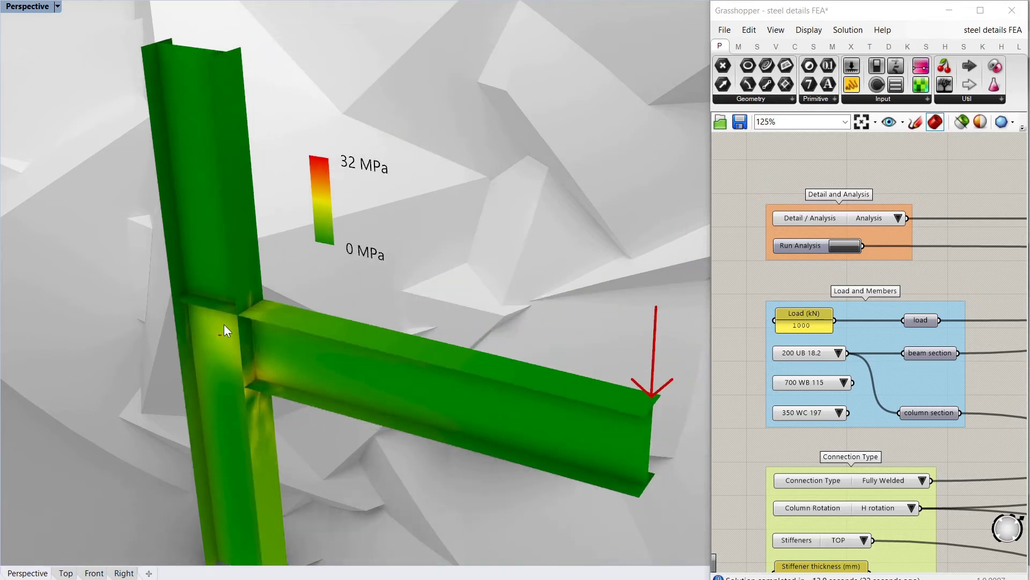
{"action": "right_click_drag", "start_coordinate": [225, 330], "coordinate": [253, 304]}
{"action": "scroll", "coordinate": [329, 278], "scroll_direction": "up", "scroll_amount": 4}
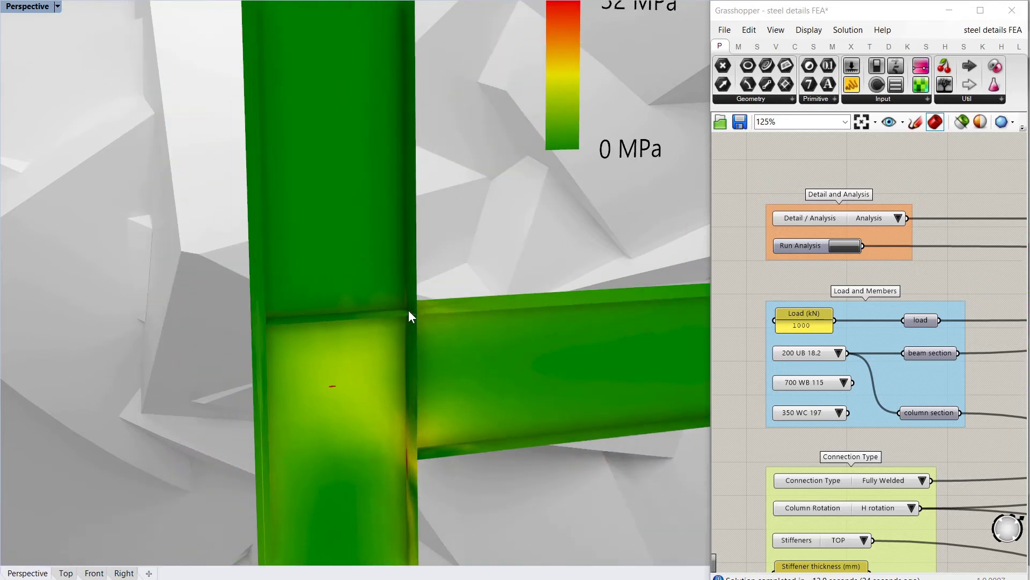
{"action": "right_click_drag", "start_coordinate": [390, 319], "coordinate": [239, 304]}
{"action": "scroll", "coordinate": [385, 354], "scroll_direction": "up", "scroll_amount": 2}
{"action": "scroll", "coordinate": [400, 156], "scroll_direction": "down", "scroll_amount": 2}
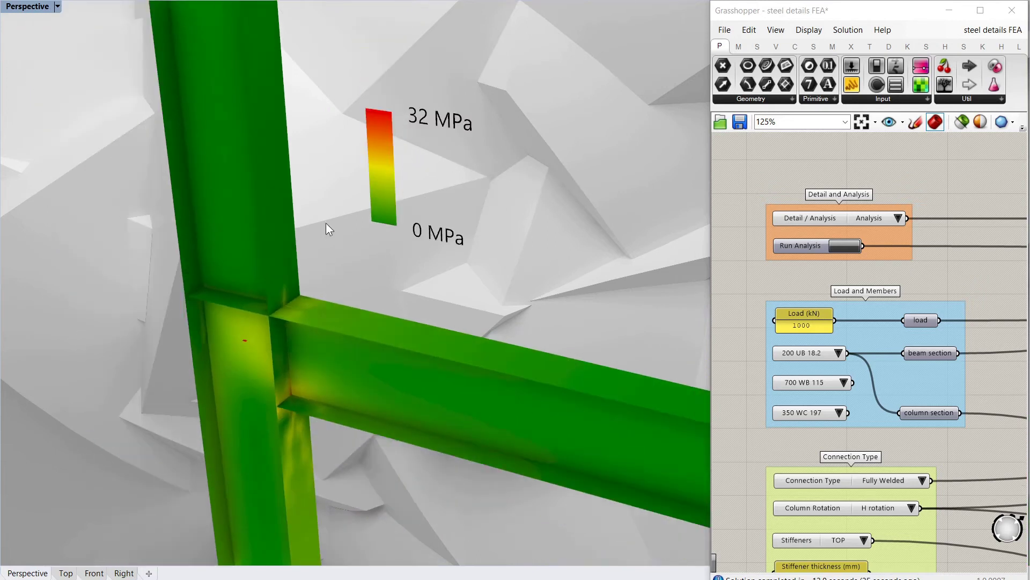
{"action": "right_click_drag", "start_coordinate": [326, 223], "coordinate": [513, 145]}
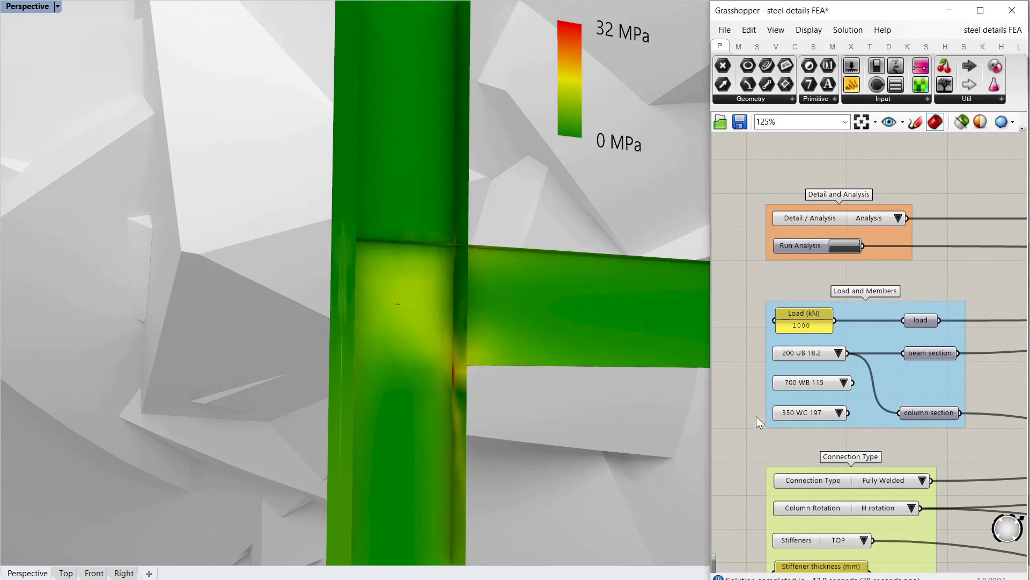
- Set the column stiffeners to BOTH and rerun the analysis
{"action": "left_click", "coordinate": [862, 531]}
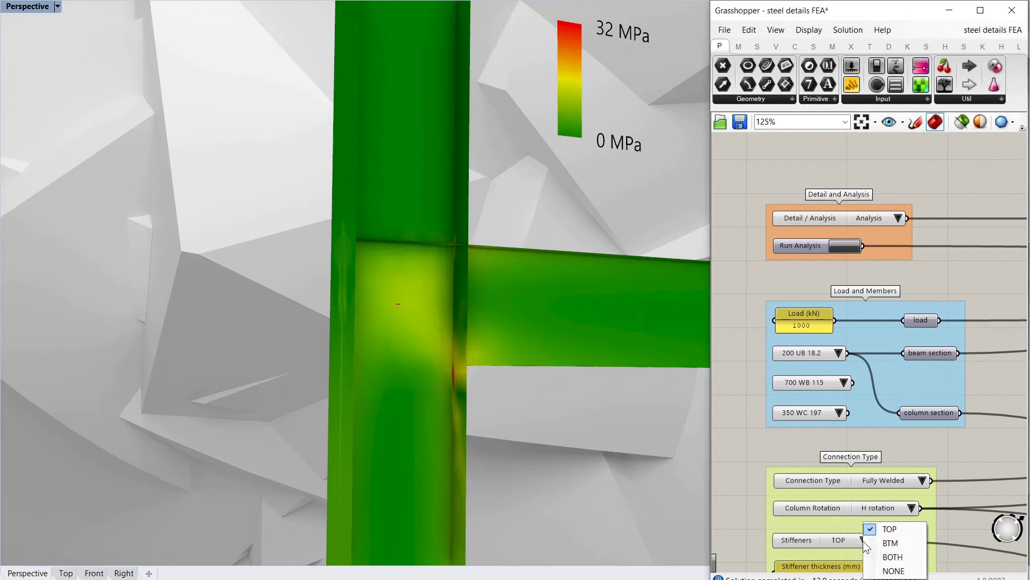
{"action": "left_click", "coordinate": [894, 558]}
{"action": "left_click", "coordinate": [845, 247]}
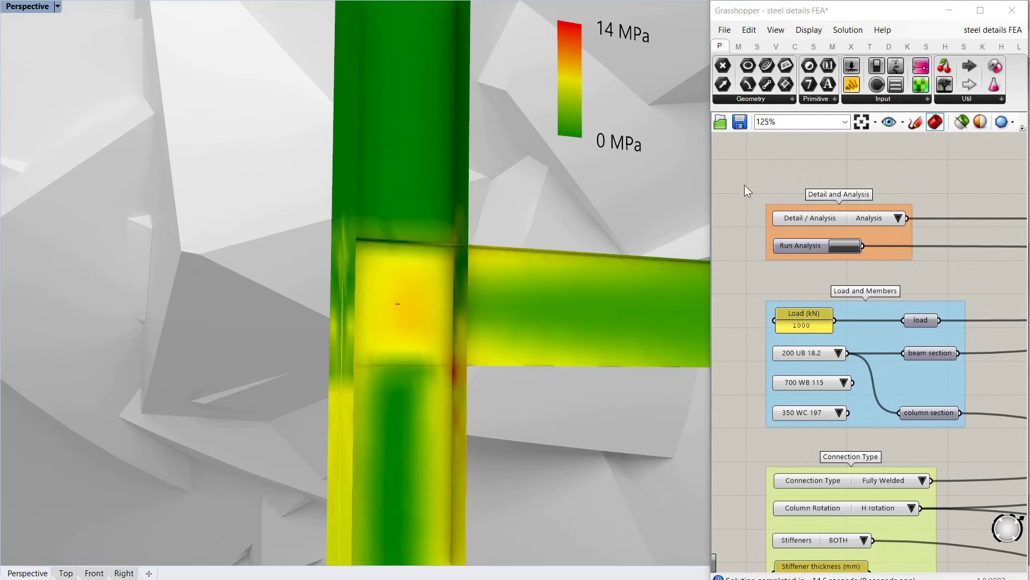
- Examine the stresses in the column web panel, stiffeners, flanges and beam with both stiffeners in place, close up and as a whole
{"action": "right_click_drag", "start_coordinate": [429, 318], "coordinate": [463, 349]}
{"action": "scroll", "coordinate": [535, 443], "scroll_direction": "up", "scroll_amount": 3}
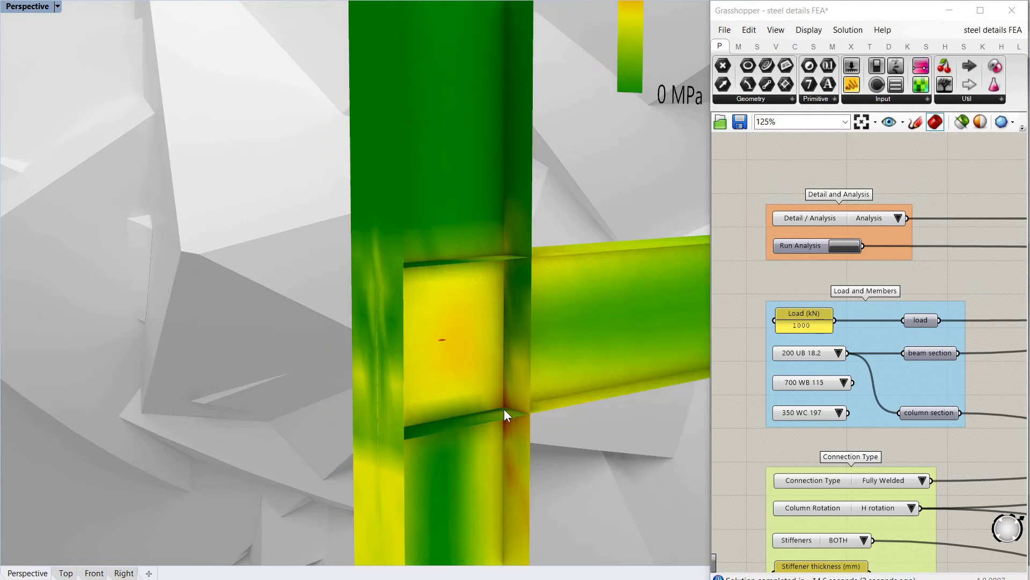
{"action": "scroll", "coordinate": [507, 408], "scroll_direction": "up", "scroll_amount": 3}
{"action": "scroll", "coordinate": [507, 402], "scroll_direction": "down", "scroll_amount": 5}
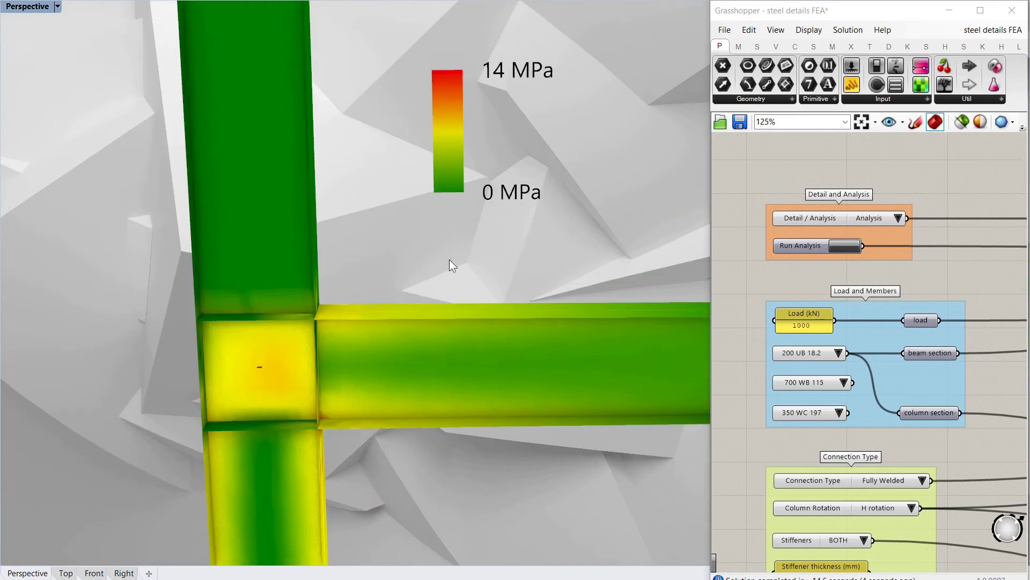
{"action": "right_click_drag", "start_coordinate": [581, 190], "coordinate": [453, 171]}
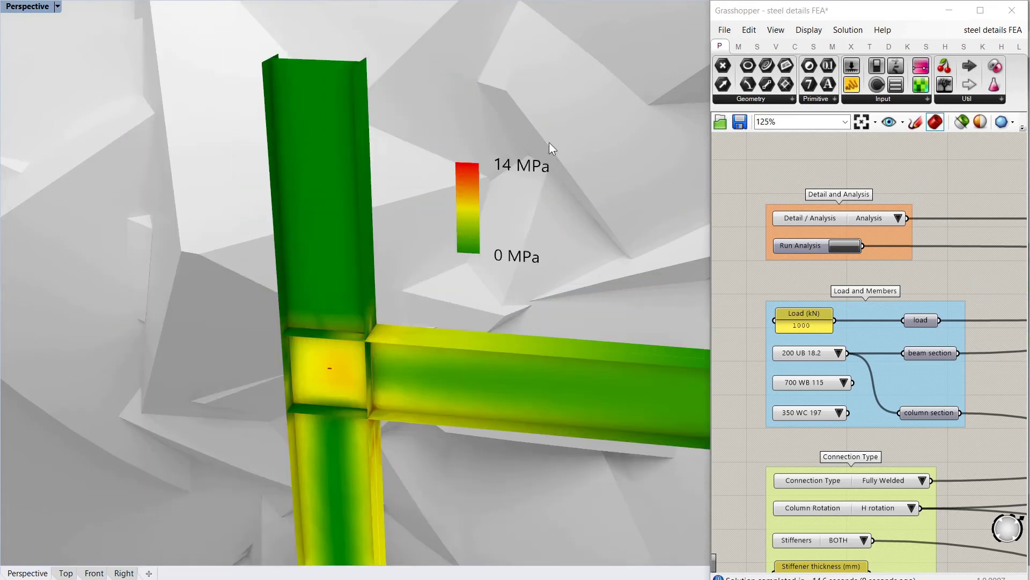
{"action": "right_click_drag", "start_coordinate": [456, 226], "coordinate": [427, 278]}
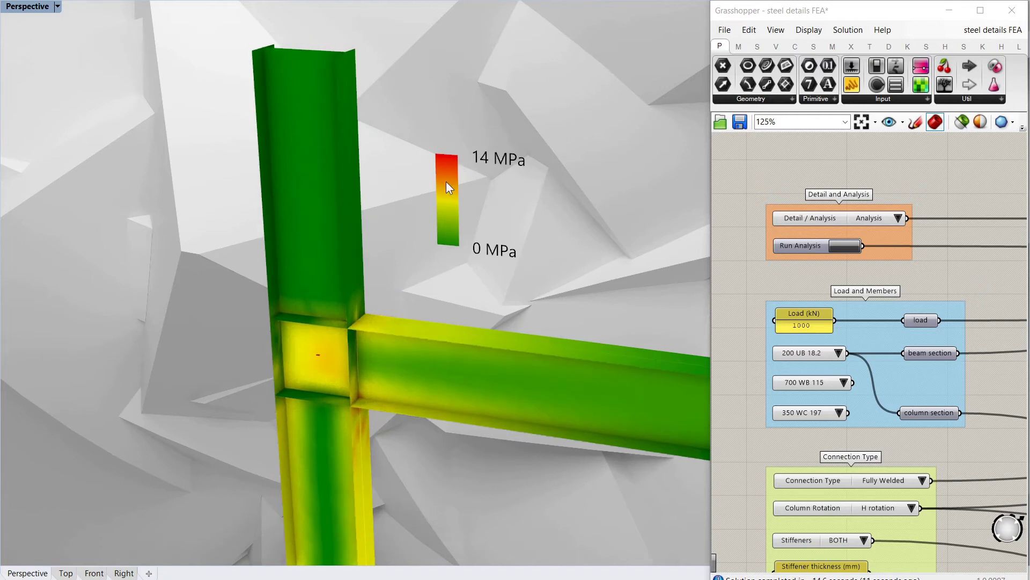
{"action": "right_click_drag", "start_coordinate": [358, 305], "coordinate": [436, 288]}
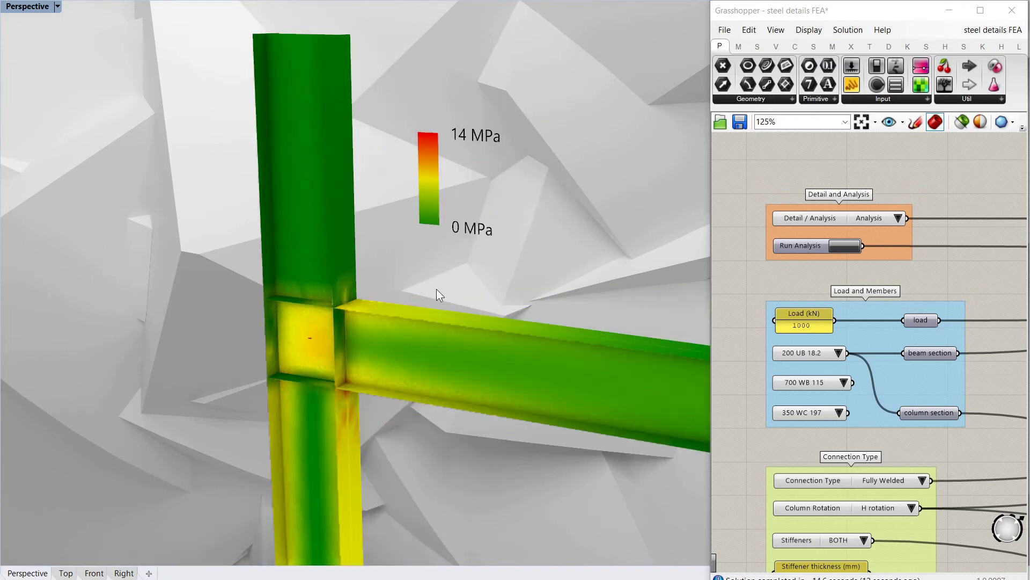
{"action": "right_click_drag", "start_coordinate": [325, 317], "coordinate": [276, 319]}
{"action": "scroll", "coordinate": [276, 319], "scroll_direction": "up", "scroll_amount": 2}
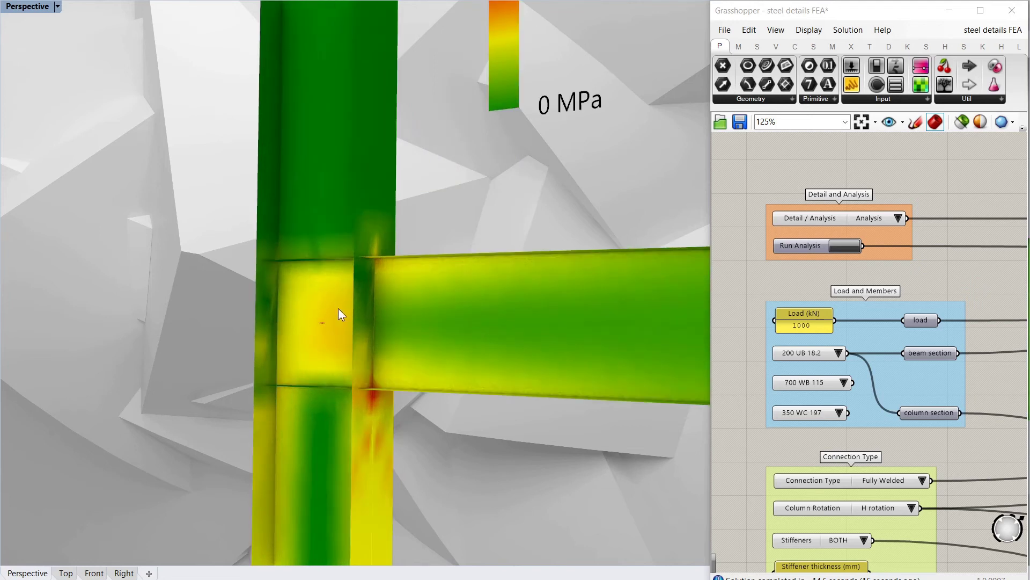
{"action": "right_click_drag", "start_coordinate": [298, 332], "coordinate": [444, 363]}
{"action": "scroll", "coordinate": [269, 337], "scroll_direction": "down", "scroll_amount": 4}
{"action": "scroll", "coordinate": [209, 305], "scroll_direction": "down", "scroll_amount": 2}
{"action": "scroll", "coordinate": [368, 384], "scroll_direction": "up", "scroll_amount": 2}
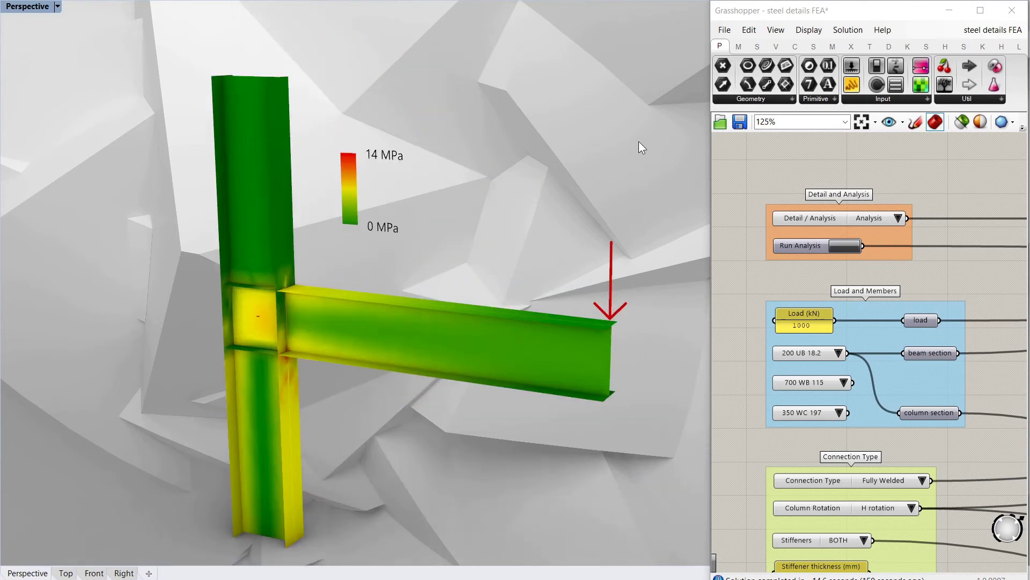
{"action": "right_click_drag", "start_coordinate": [503, 245], "coordinate": [503, 238]}
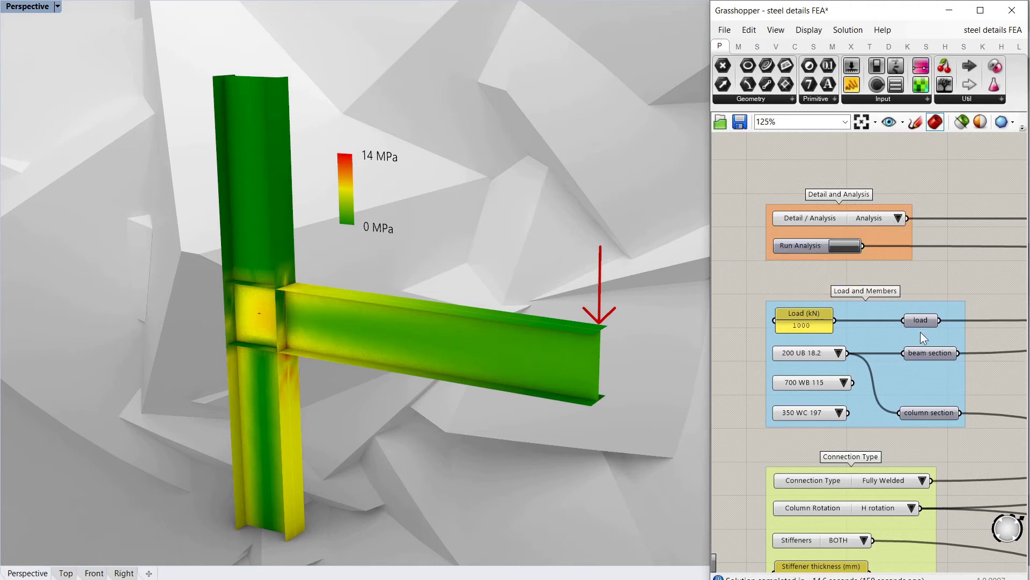
- Switch the model from Analysis to Detail and change the connection type to End Plate
{"action": "left_click", "coordinate": [899, 217]}
{"action": "left_click", "coordinate": [929, 220]}
{"action": "scroll", "coordinate": [907, 311], "scroll_direction": "down", "scroll_amount": 1}
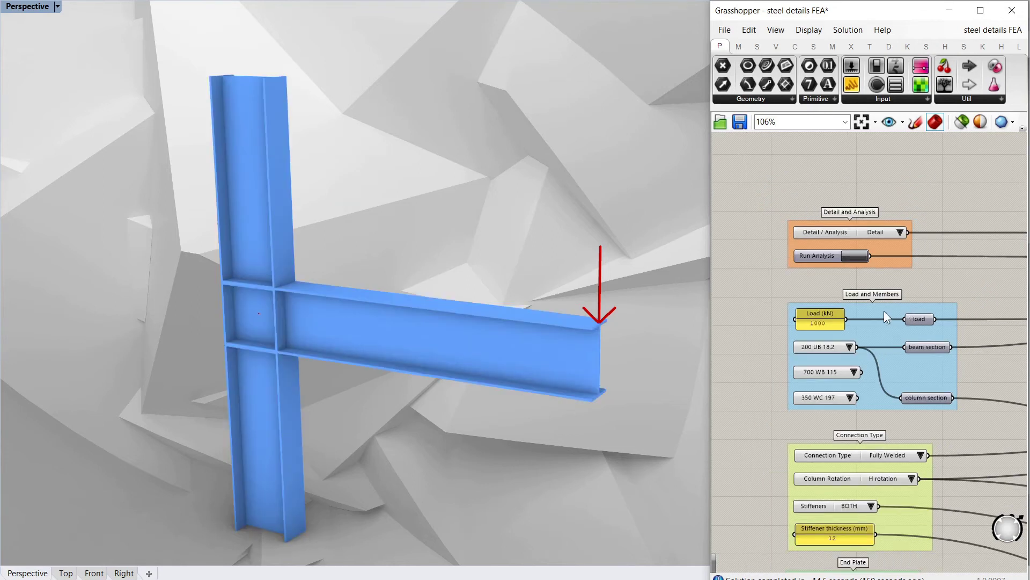
{"action": "scroll", "coordinate": [885, 316], "scroll_direction": "up", "scroll_amount": 1}
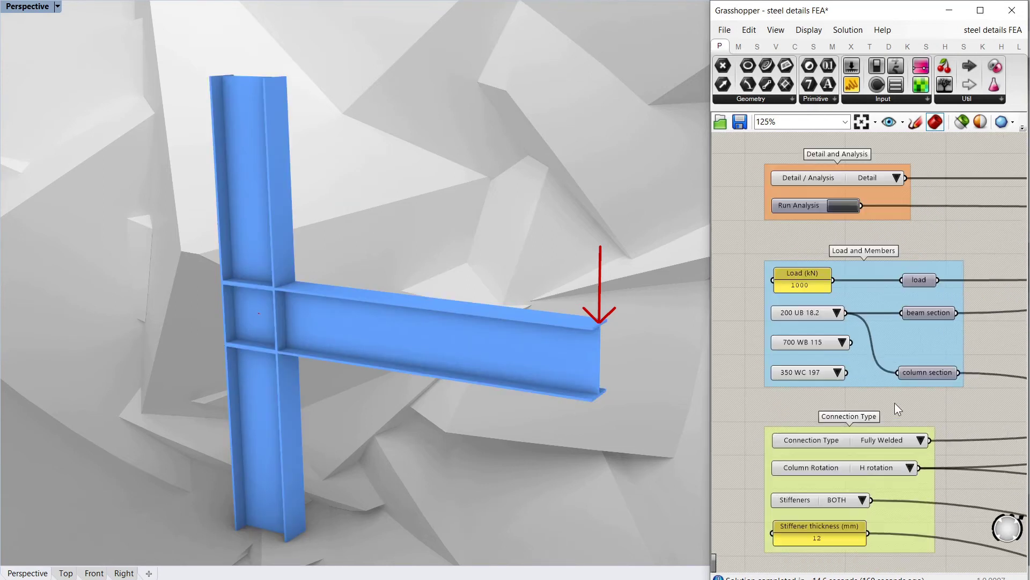
{"action": "left_click", "coordinate": [925, 441]}
{"action": "left_click", "coordinate": [961, 462]}
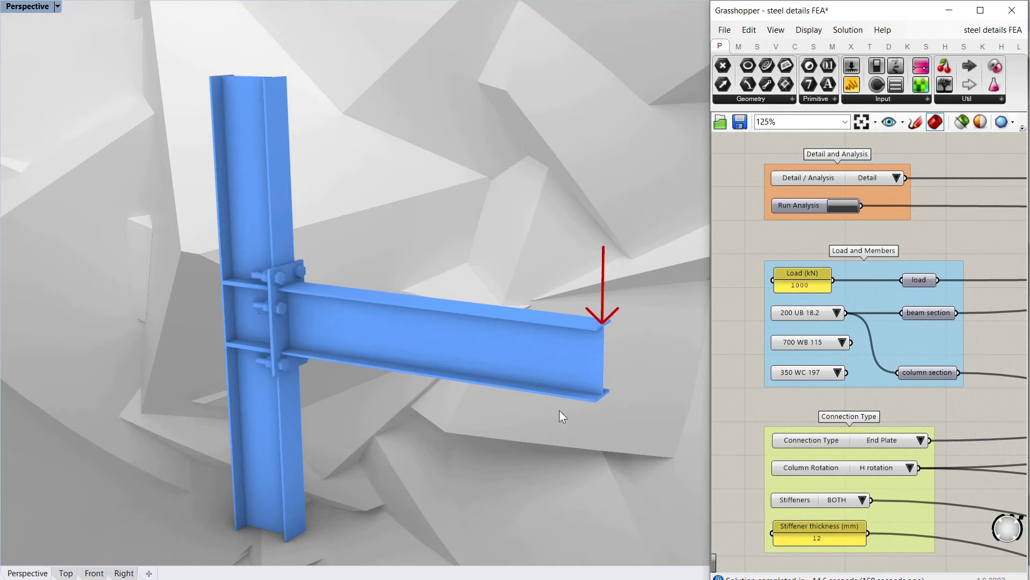
{"action": "right_click_drag", "start_coordinate": [432, 370], "coordinate": [445, 375]}
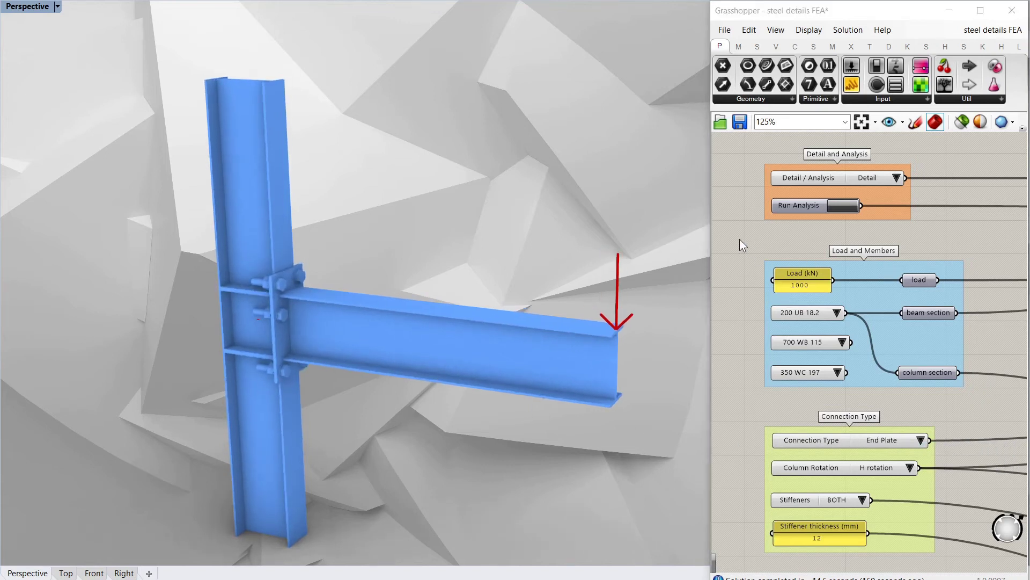
- Choose 310 UC 118 in the universal column list, feed it into the column section parameter, and inspect the bolted joint
{"action": "left_click", "coordinate": [838, 372]}
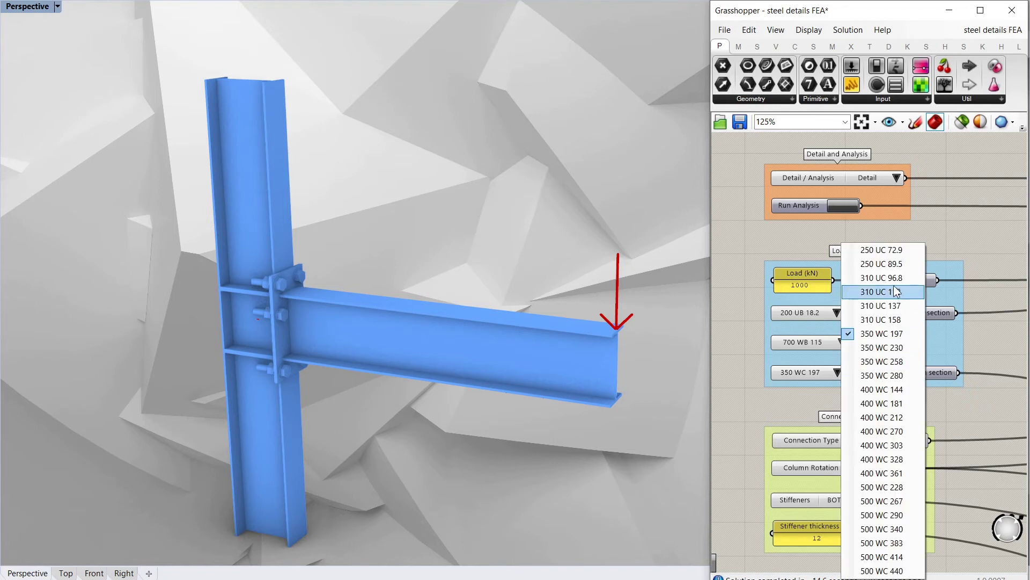
{"action": "left_click", "coordinate": [889, 292]}
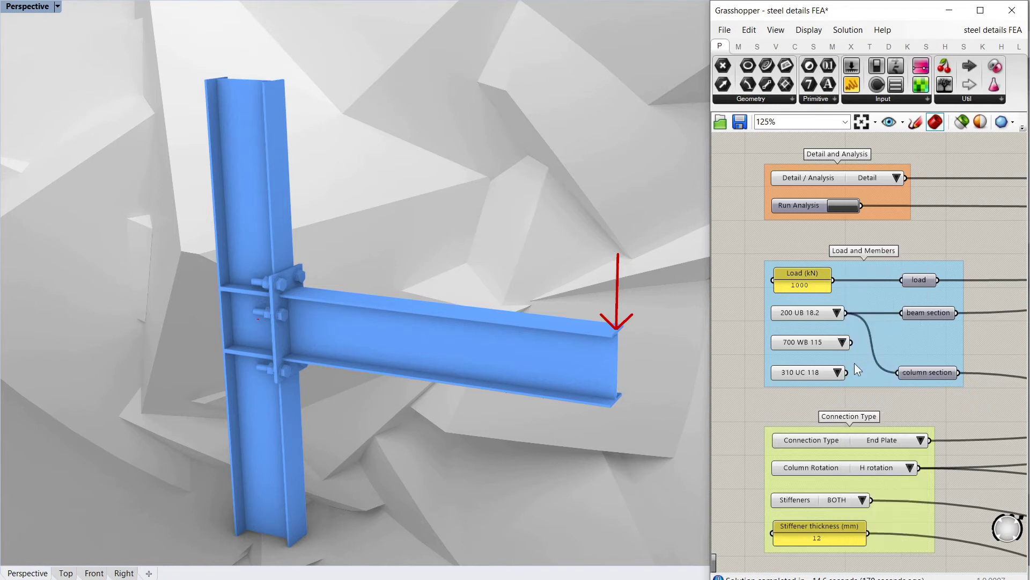
{"action": "left_click_drag", "start_coordinate": [847, 372], "coordinate": [897, 373]}
{"action": "mouse_move", "coordinate": [933, 374]}
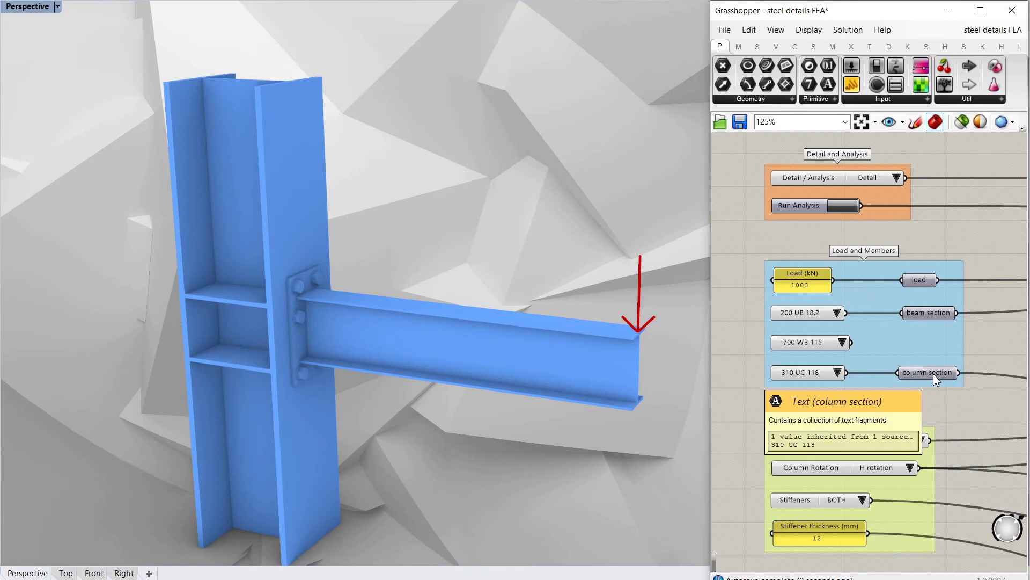
{"action": "right_click_drag", "start_coordinate": [465, 261], "coordinate": [449, 264]}
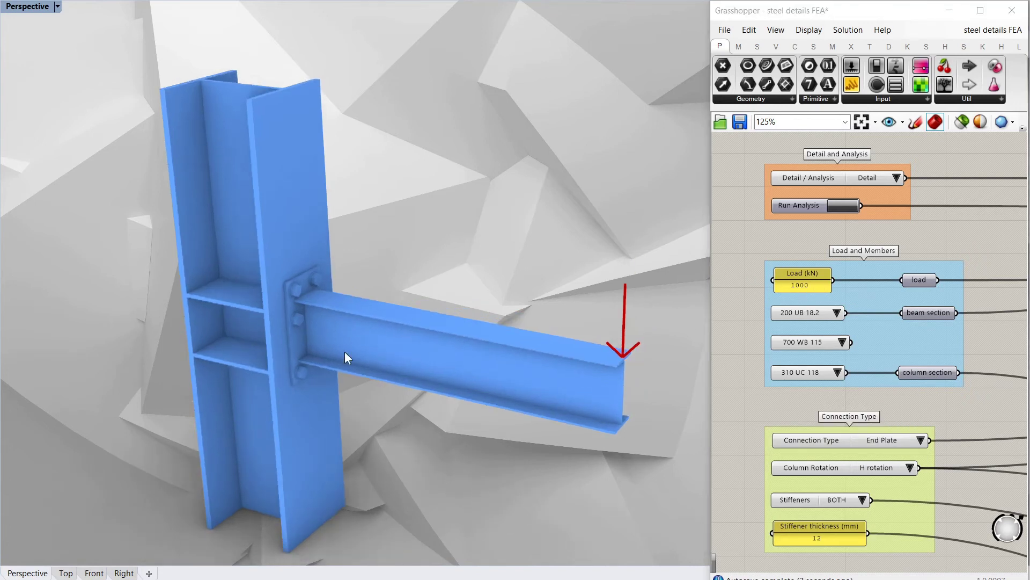
{"action": "right_click_drag", "start_coordinate": [345, 358], "coordinate": [339, 311]}
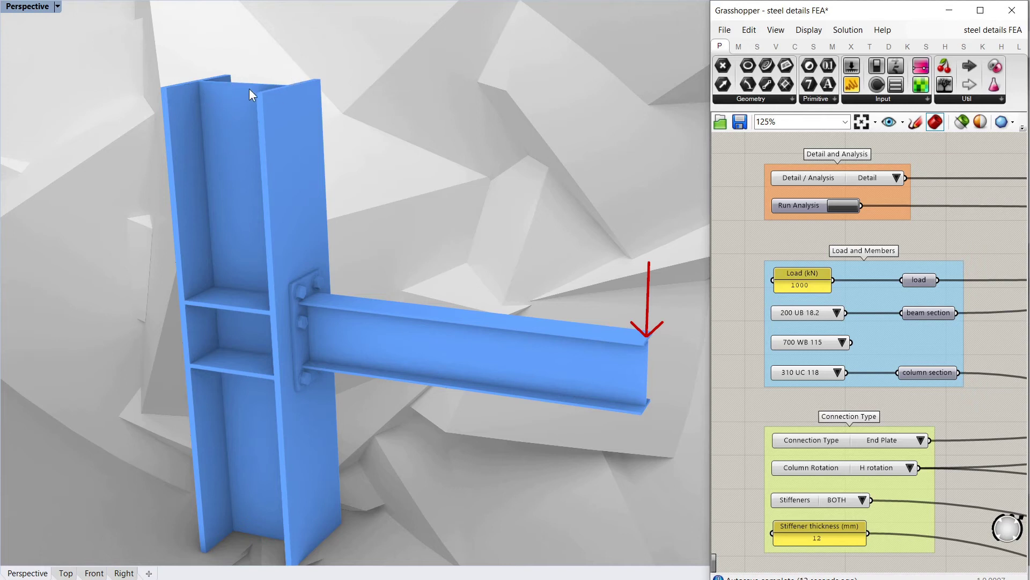
{"action": "right_click_drag", "start_coordinate": [369, 192], "coordinate": [296, 253]}
{"action": "right_click_drag", "start_coordinate": [387, 302], "coordinate": [213, 267]}
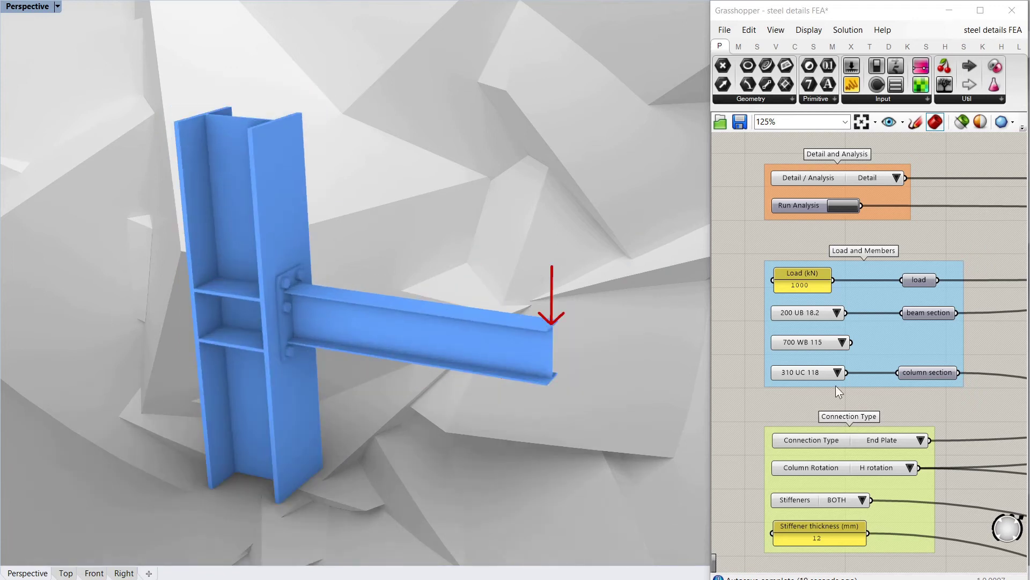
{"action": "right_click_drag", "start_coordinate": [386, 271], "coordinate": [435, 298]}
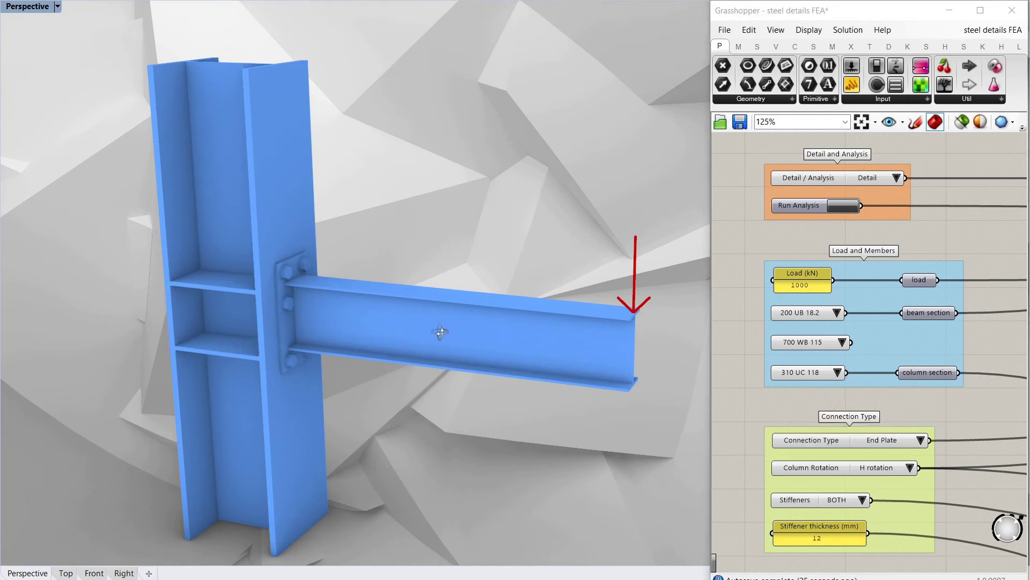
{"action": "right_click_drag", "start_coordinate": [441, 336], "coordinate": [444, 335]}
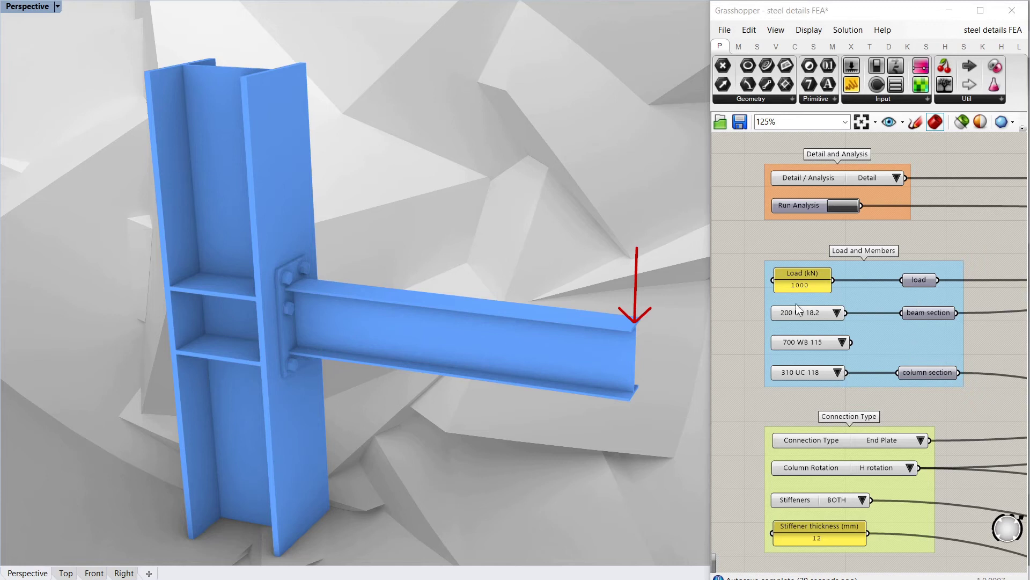
- Set the beam section to 310 UB 32.0 and check how it fits the end plate
{"action": "scroll", "coordinate": [748, 311], "scroll_direction": "down", "scroll_amount": 3}
{"action": "scroll", "coordinate": [778, 312], "scroll_direction": "up", "scroll_amount": 4}
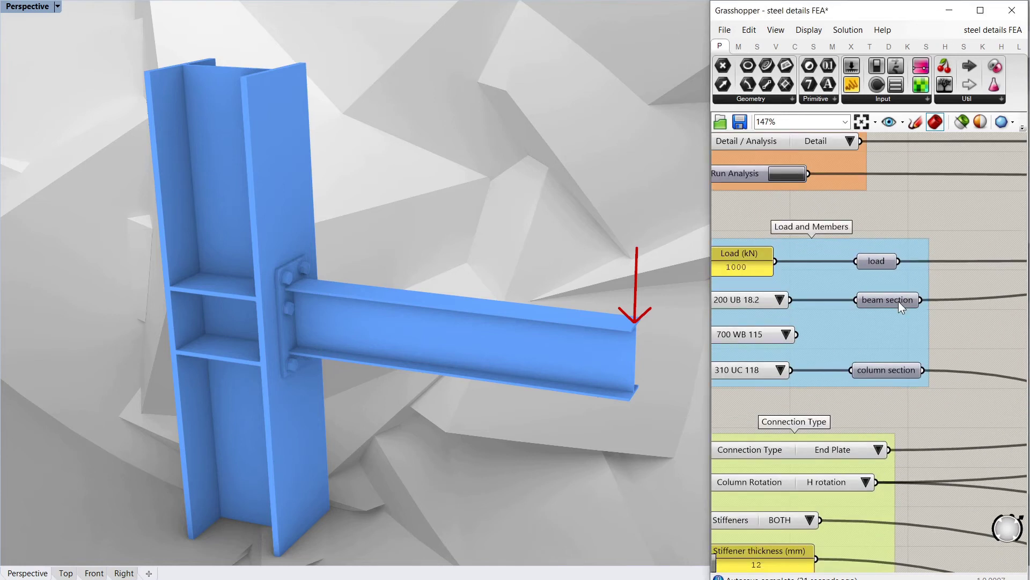
{"action": "scroll", "coordinate": [787, 308], "scroll_direction": "down", "scroll_amount": 2}
{"action": "left_click", "coordinate": [806, 301]}
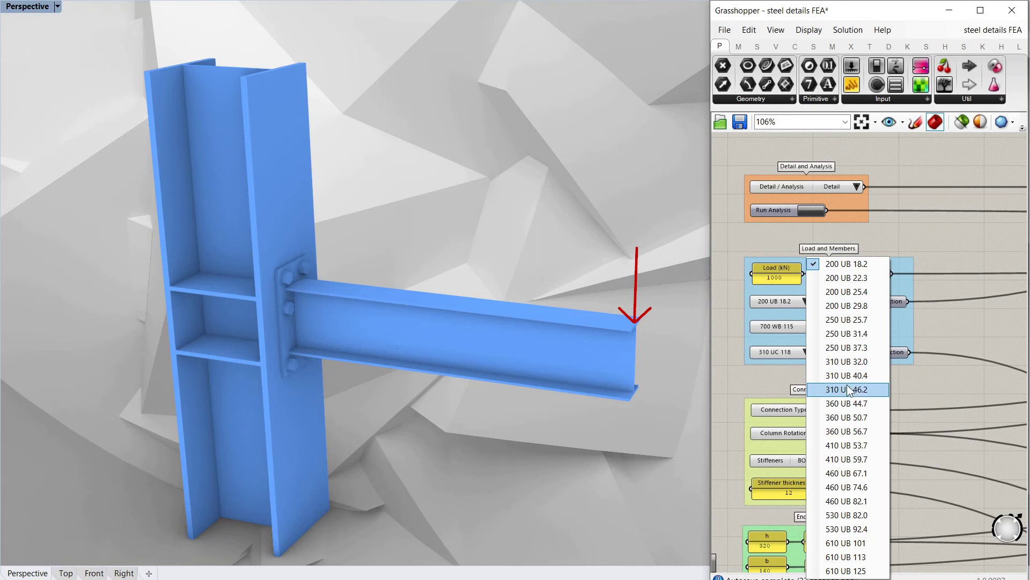
{"action": "left_click", "coordinate": [847, 362]}
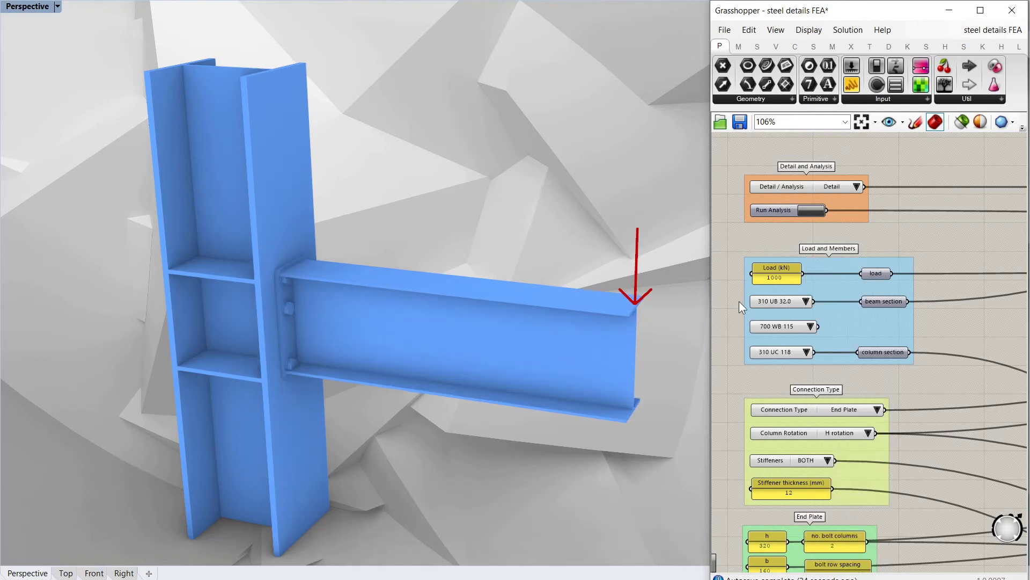
{"action": "right_click_drag", "start_coordinate": [319, 340], "coordinate": [322, 287]}
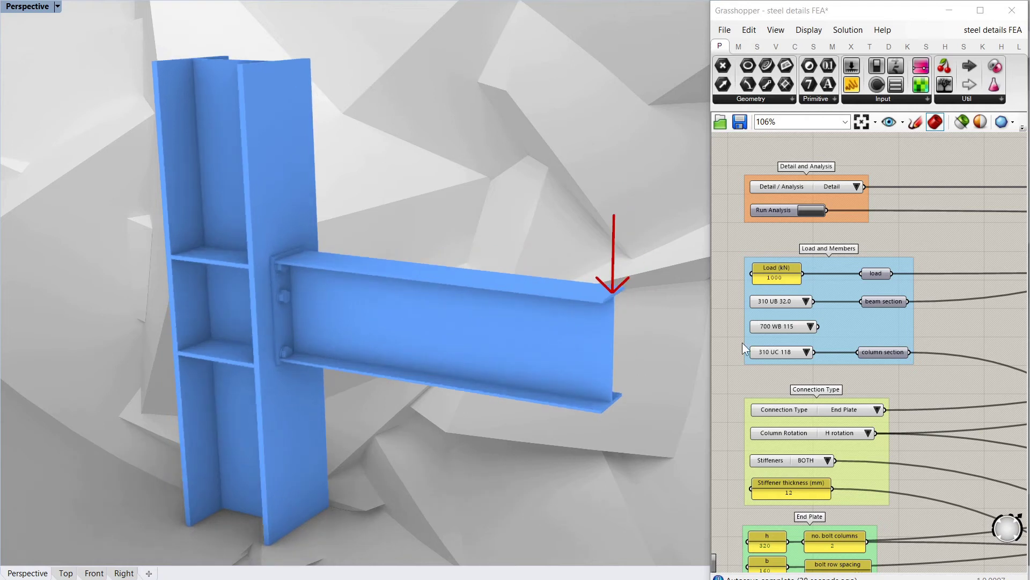
- Change the beam section to 360 UB 44.7
{"action": "left_click", "coordinate": [806, 353]}
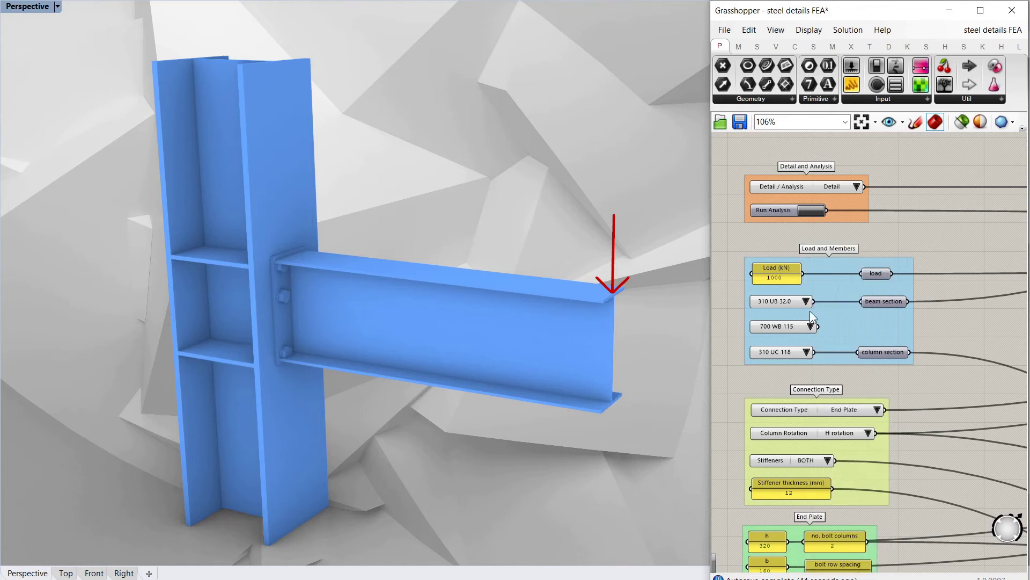
{"action": "left_click", "coordinate": [807, 301]}
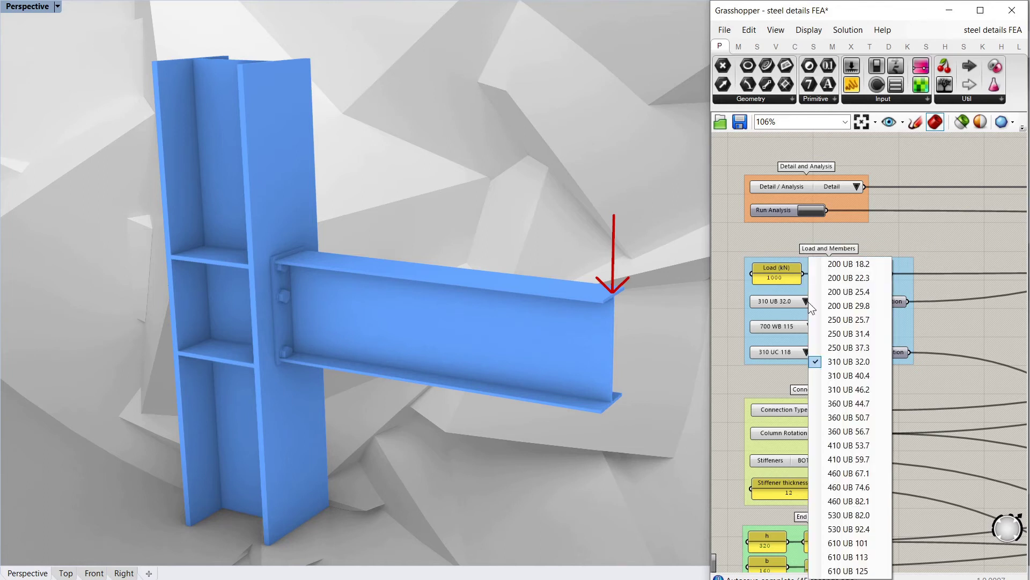
{"action": "left_click", "coordinate": [851, 402]}
- Set the end plate height h to 420
{"action": "scroll", "coordinate": [845, 347], "scroll_direction": "down", "scroll_amount": 1}
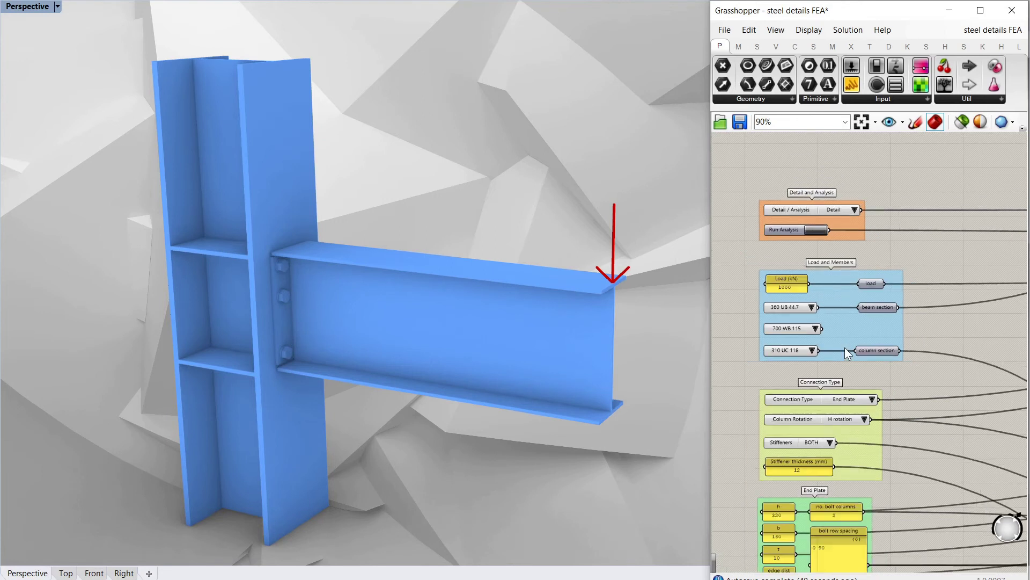
{"action": "scroll", "coordinate": [787, 538], "scroll_direction": "up", "scroll_amount": 2}
{"action": "right_click_drag", "start_coordinate": [787, 539], "coordinate": [790, 437]}
{"action": "scroll", "coordinate": [790, 437], "scroll_direction": "up", "scroll_amount": 3}
{"action": "double_click", "coordinate": [800, 413]}
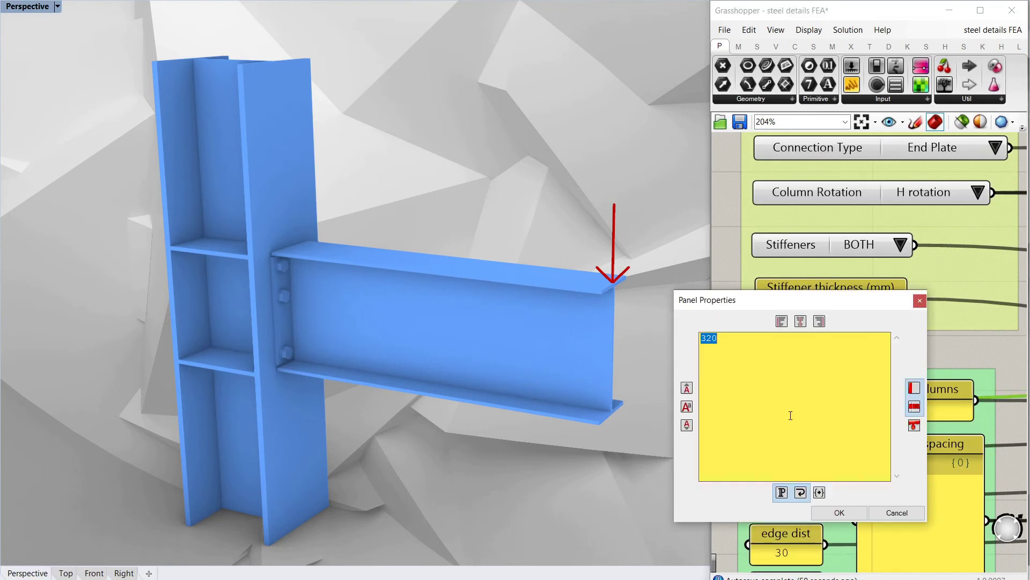
{"action": "type", "text": "420"}
{"action": "left_click", "coordinate": [839, 513]}
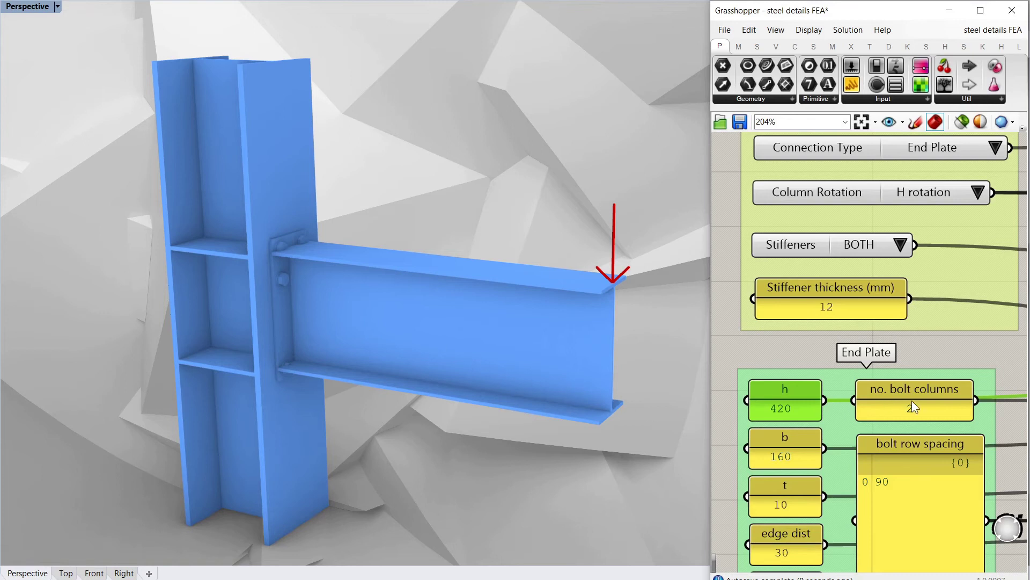
- Increase the end plate height h to 500 and inspect the plate and bolts around the deeper beam
{"action": "double_click", "coordinate": [794, 409]}
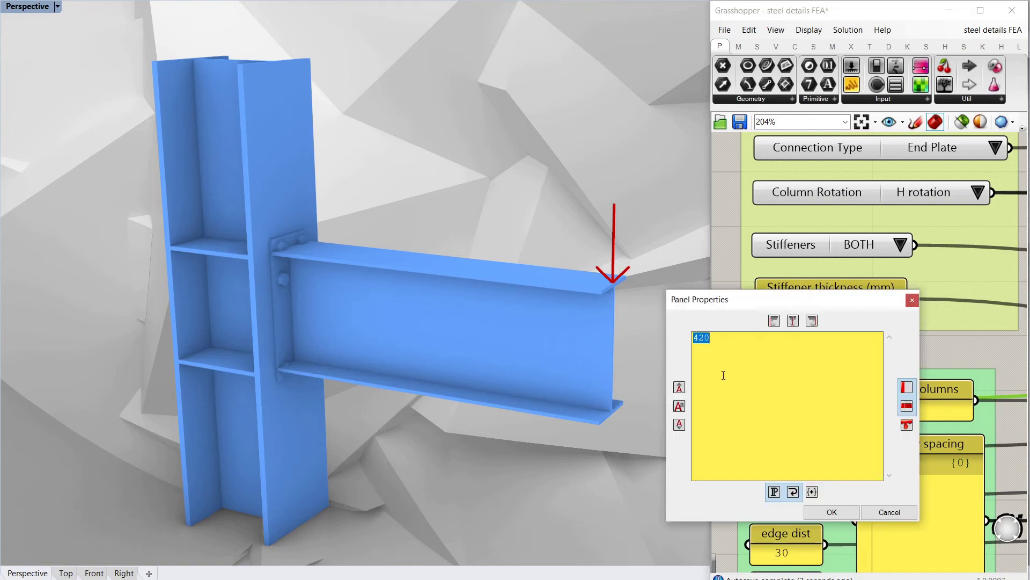
{"action": "type", "text": "500"}
{"action": "left_click", "coordinate": [833, 512]}
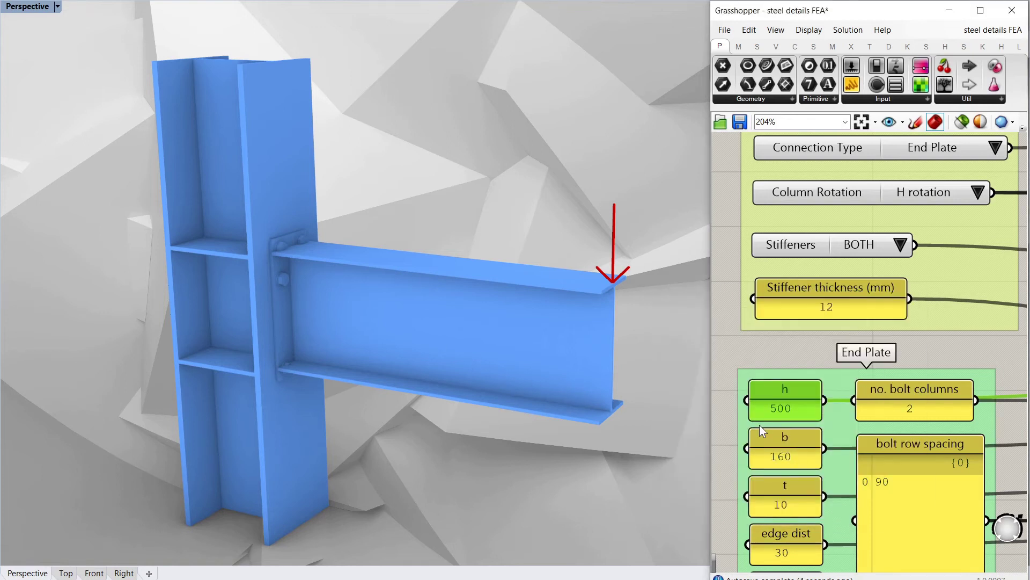
{"action": "mouse_move", "coordinate": [364, 342]}
{"action": "right_mouse_down"}
{"action": "mouse_move", "coordinate": [381, 327]}
{"action": "mouse_move", "coordinate": [371, 341]}
{"action": "right_mouse_up"}
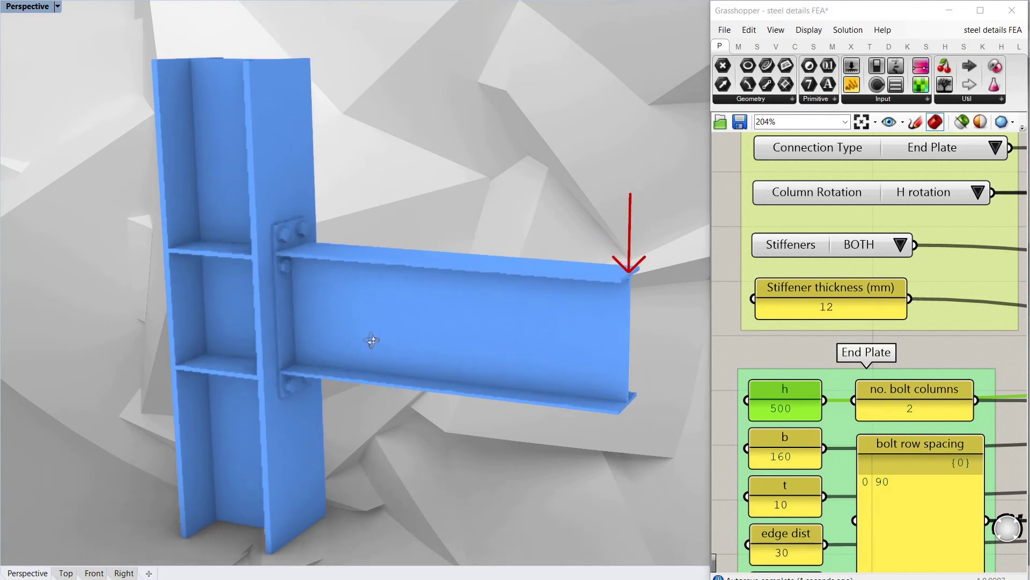
{"action": "scroll", "coordinate": [782, 359], "scroll_direction": "down", "scroll_amount": 3}
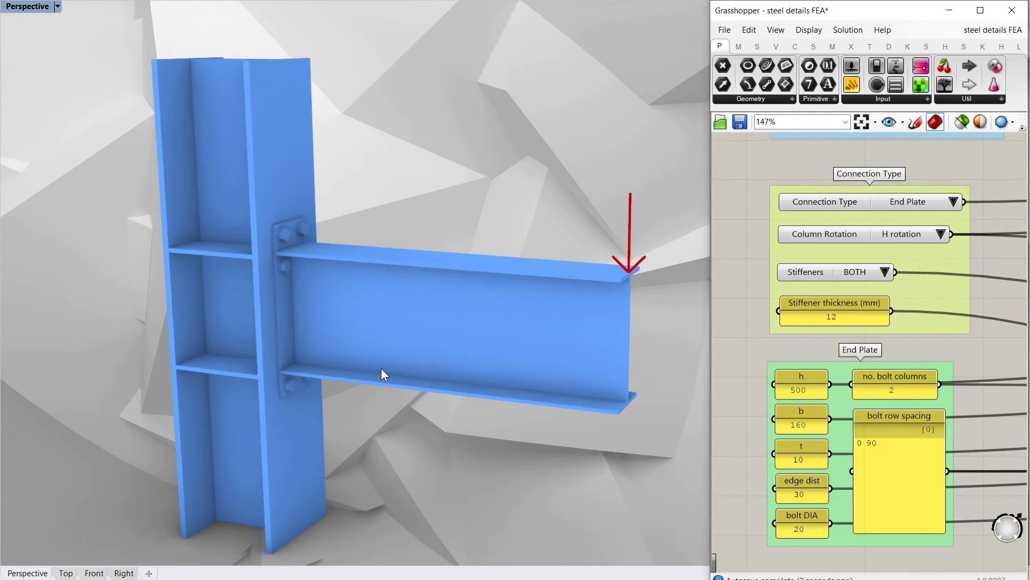
- Clear the 90 entry from the end plate's bolt row spacing to remove the intermediate bolt row
{"action": "right_click_drag", "start_coordinate": [408, 362], "coordinate": [694, 407]}
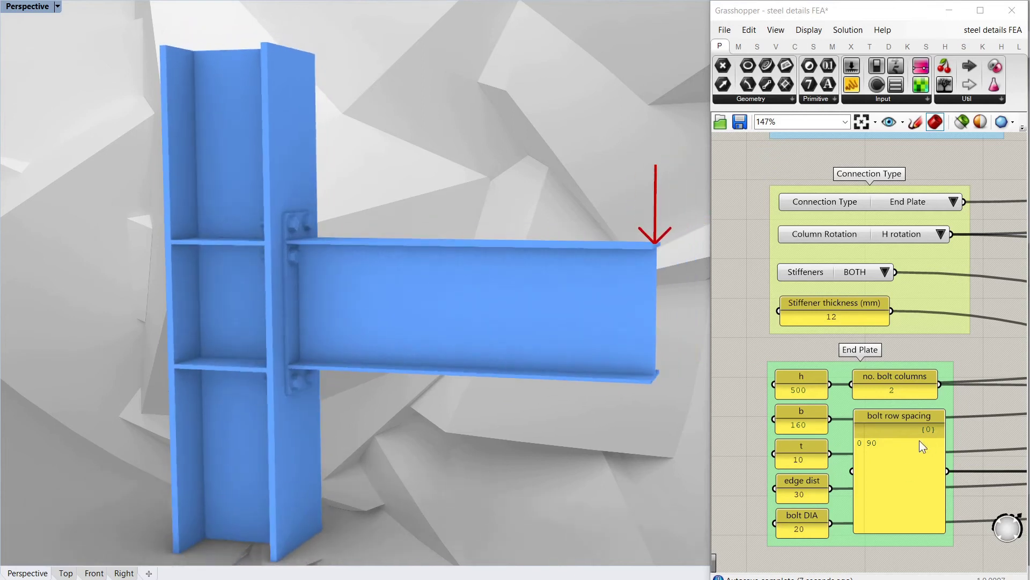
{"action": "double_click", "coordinate": [903, 446]}
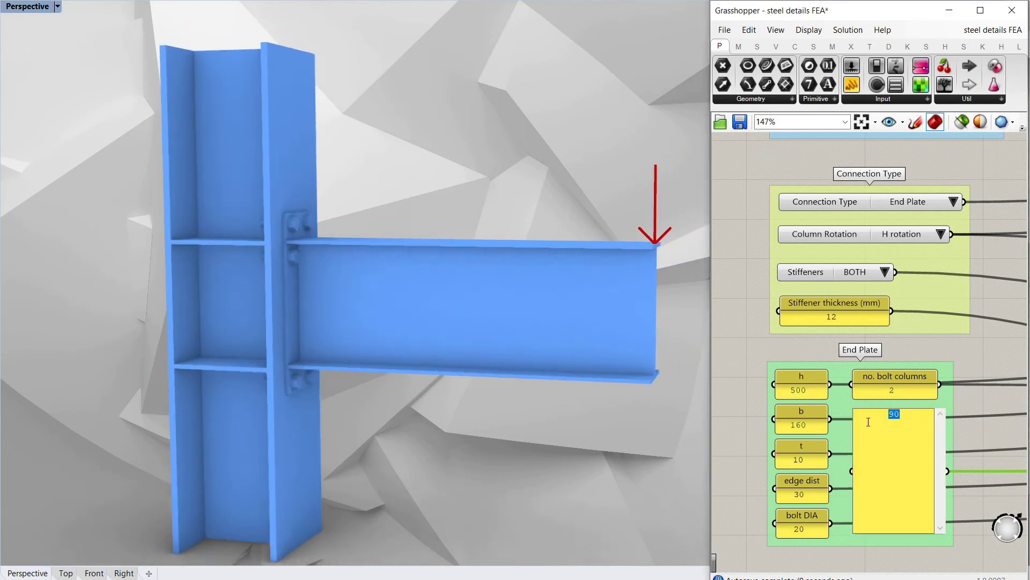
{"action": "key", "text": "Delete"}
{"action": "left_click", "coordinate": [968, 388]}
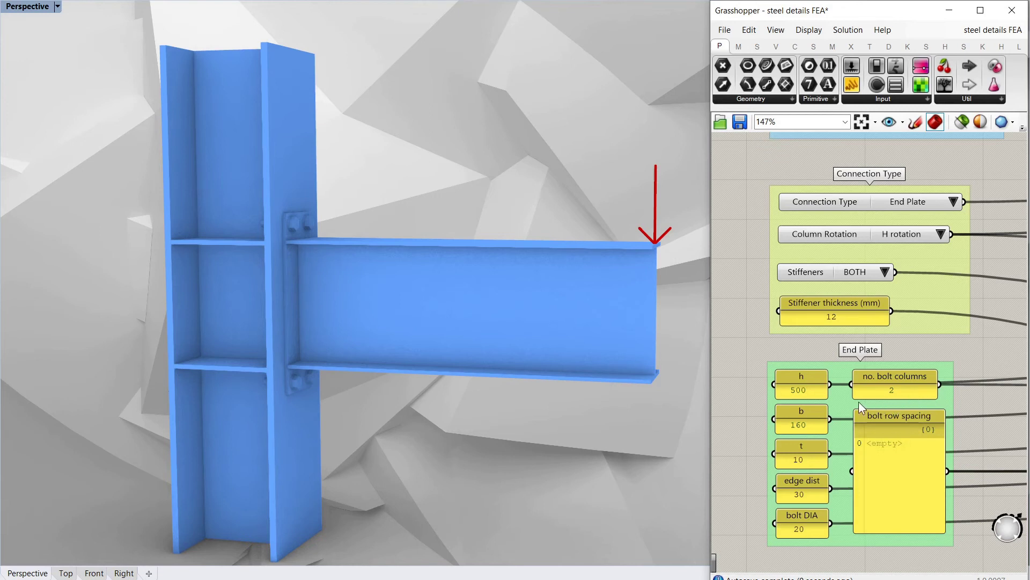
- Set the end plate thickness t to 6
{"action": "double_click", "coordinate": [812, 462]}
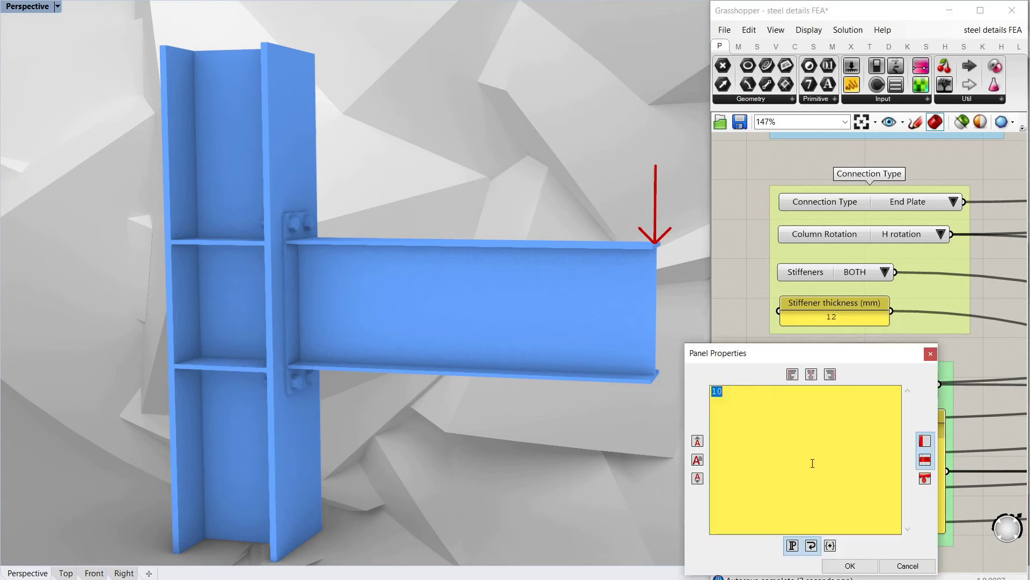
{"action": "type", "text": "6"}
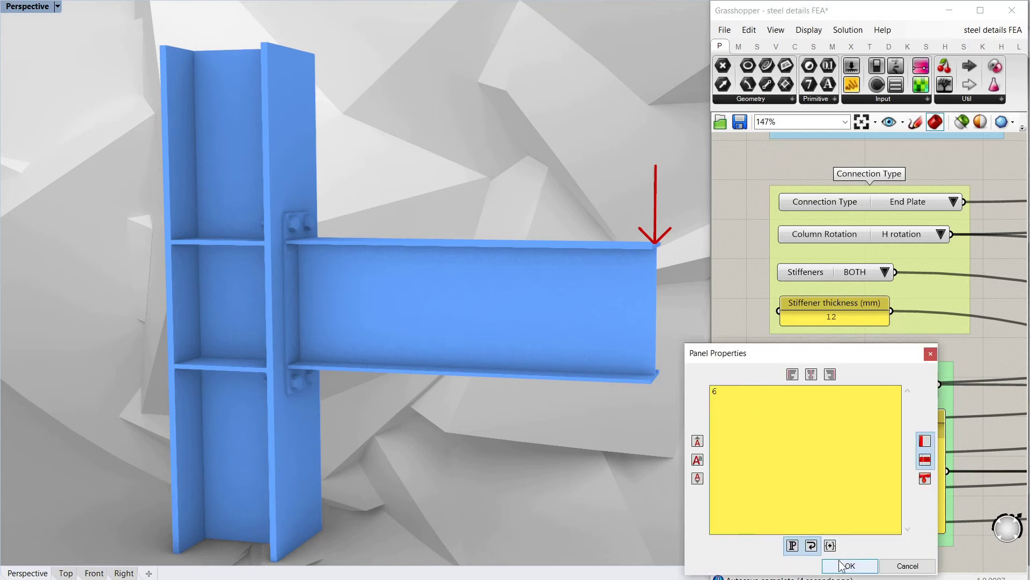
{"action": "left_click", "coordinate": [843, 565]}
- Run the finite element analysis and switch the display from Detail to Analysis
{"action": "scroll", "coordinate": [788, 379], "scroll_direction": "down", "scroll_amount": 5}
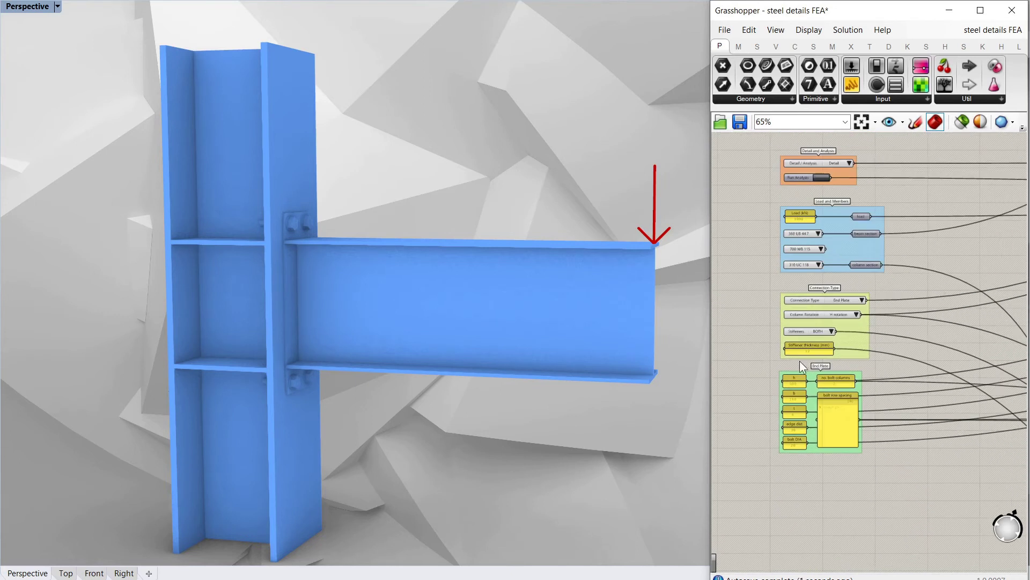
{"action": "scroll", "coordinate": [837, 182], "scroll_direction": "up", "scroll_amount": 4}
{"action": "scroll", "coordinate": [825, 306], "scroll_direction": "down", "scroll_amount": 3}
{"action": "scroll", "coordinate": [787, 218], "scroll_direction": "up", "scroll_amount": 3}
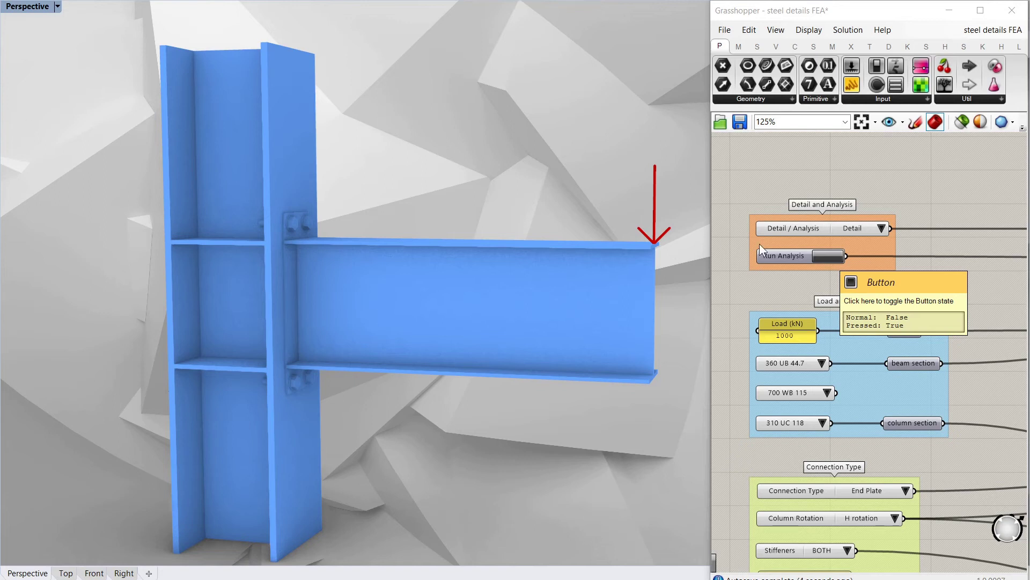
{"action": "left_click", "coordinate": [884, 228]}
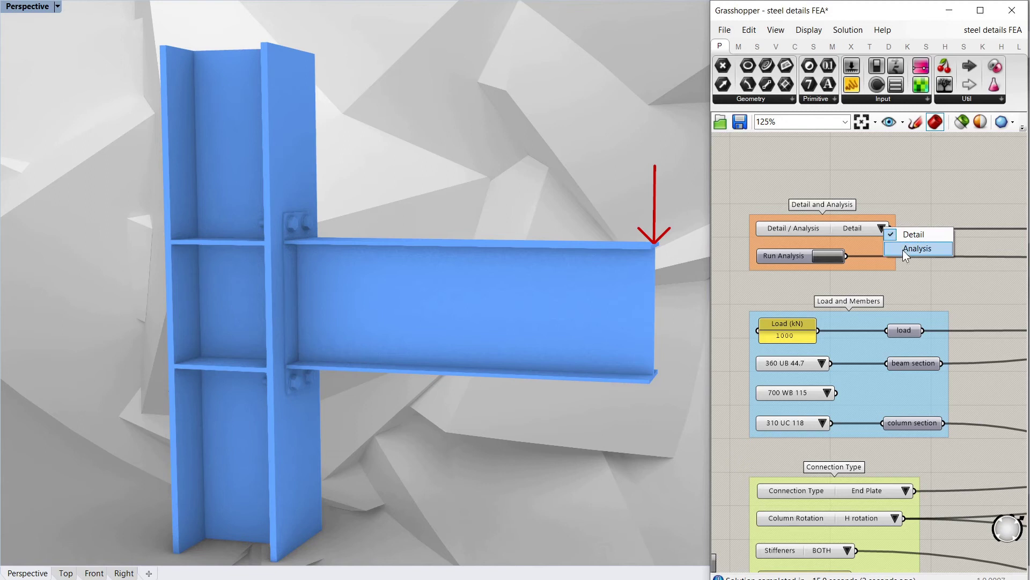
{"action": "left_click", "coordinate": [903, 250]}
- Examine the stress contours, bolt forces and deformed shape around the thin end plate from several angles
{"action": "right_click_drag", "start_coordinate": [429, 322], "coordinate": [313, 283]}
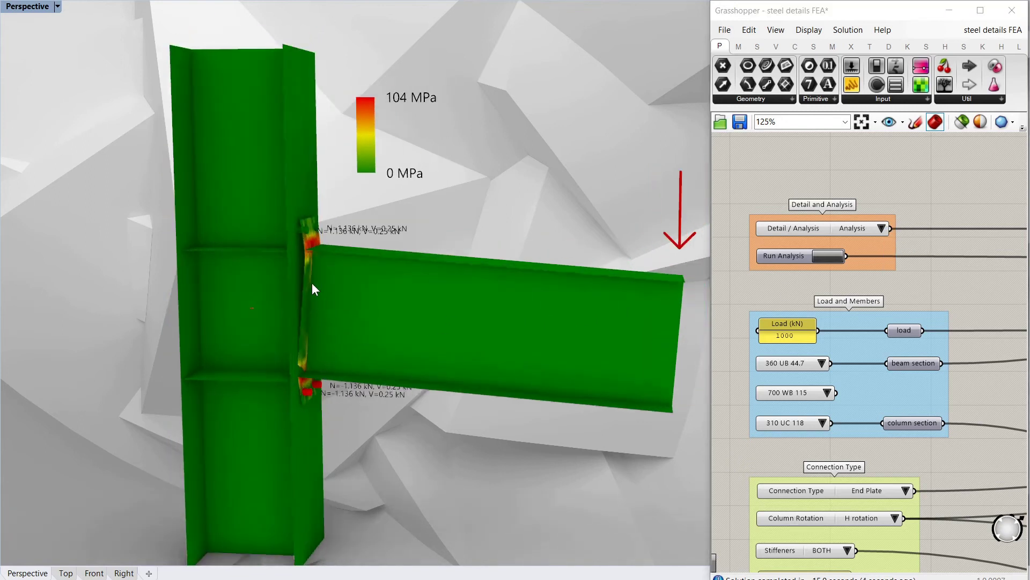
{"action": "scroll", "coordinate": [304, 252], "scroll_direction": "up", "scroll_amount": 3}
{"action": "scroll", "coordinate": [322, 248], "scroll_direction": "down", "scroll_amount": 6}
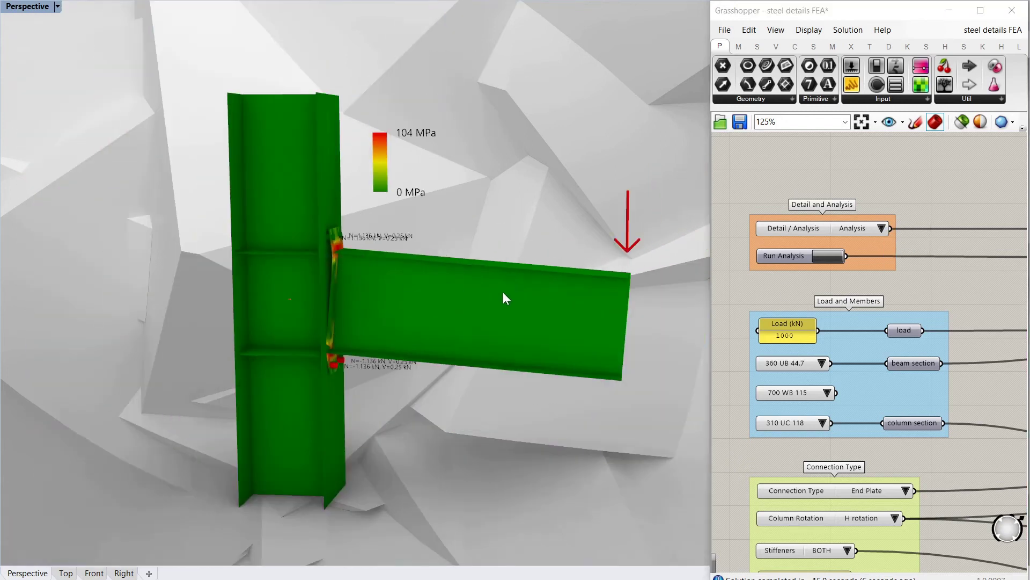
{"action": "right_click_drag", "start_coordinate": [504, 299], "coordinate": [471, 281]}
{"action": "scroll", "coordinate": [368, 260], "scroll_direction": "up", "scroll_amount": 5}
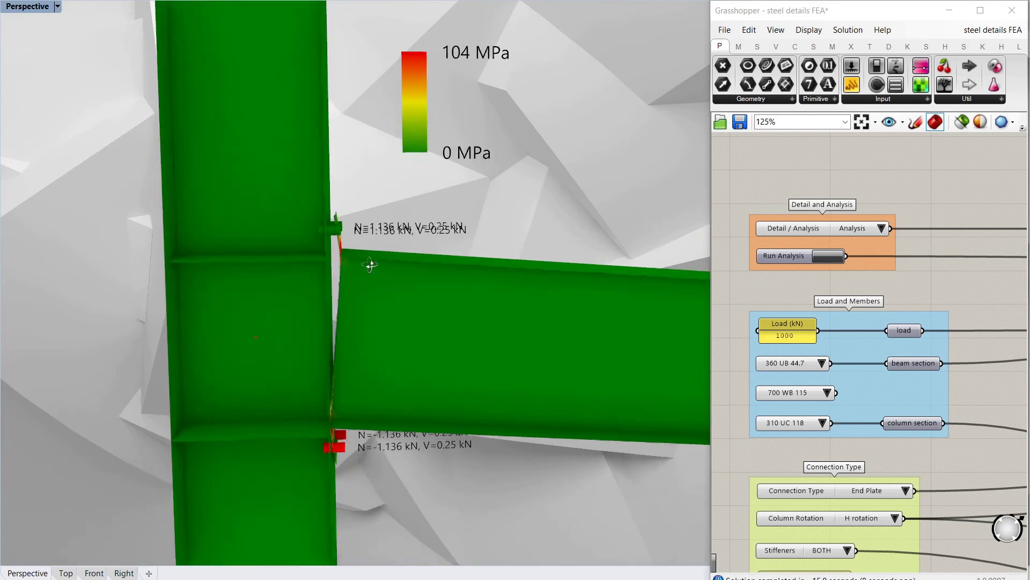
{"action": "right_click_drag", "start_coordinate": [336, 259], "coordinate": [338, 276]}
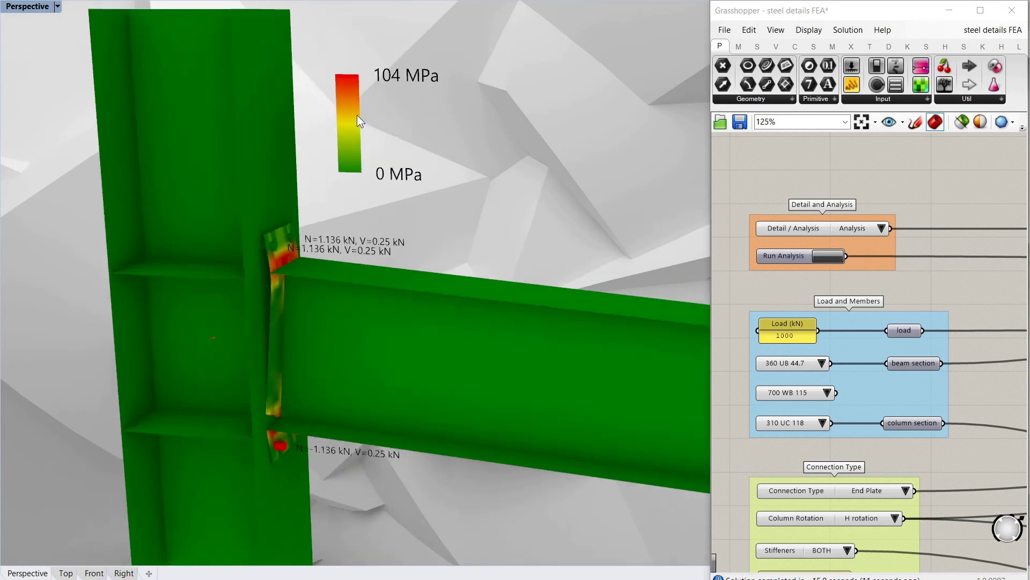
{"action": "scroll", "coordinate": [404, 344], "scroll_direction": "down", "scroll_amount": 4}
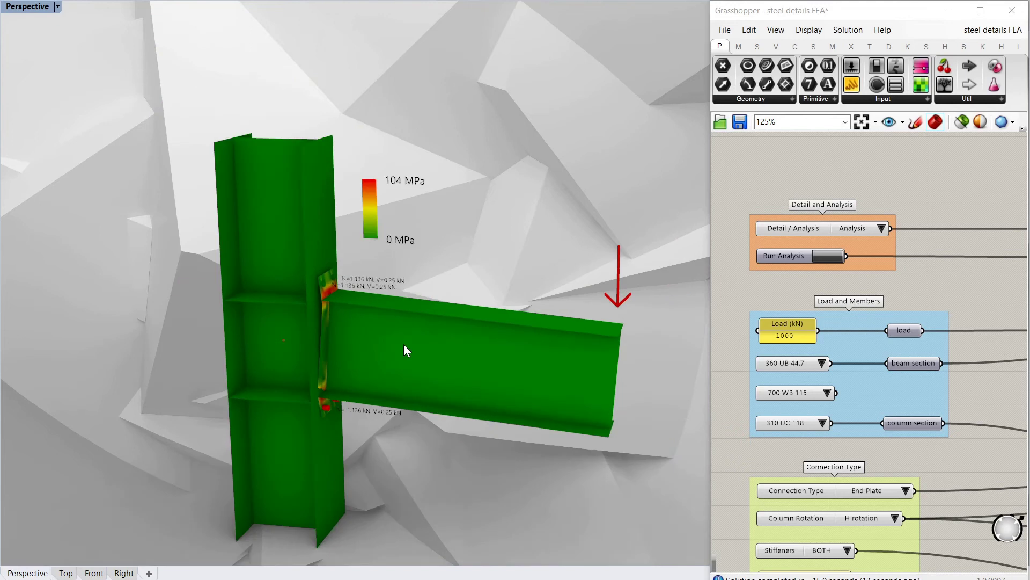
{"action": "scroll", "coordinate": [395, 392], "scroll_direction": "up", "scroll_amount": 5}
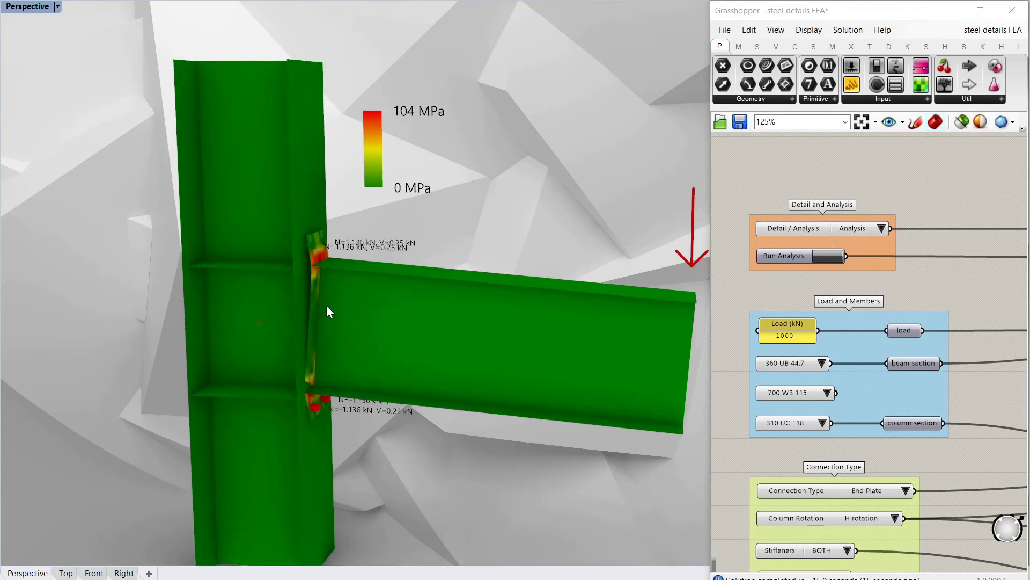
{"action": "right_click_drag", "start_coordinate": [608, 297], "coordinate": [621, 279]}
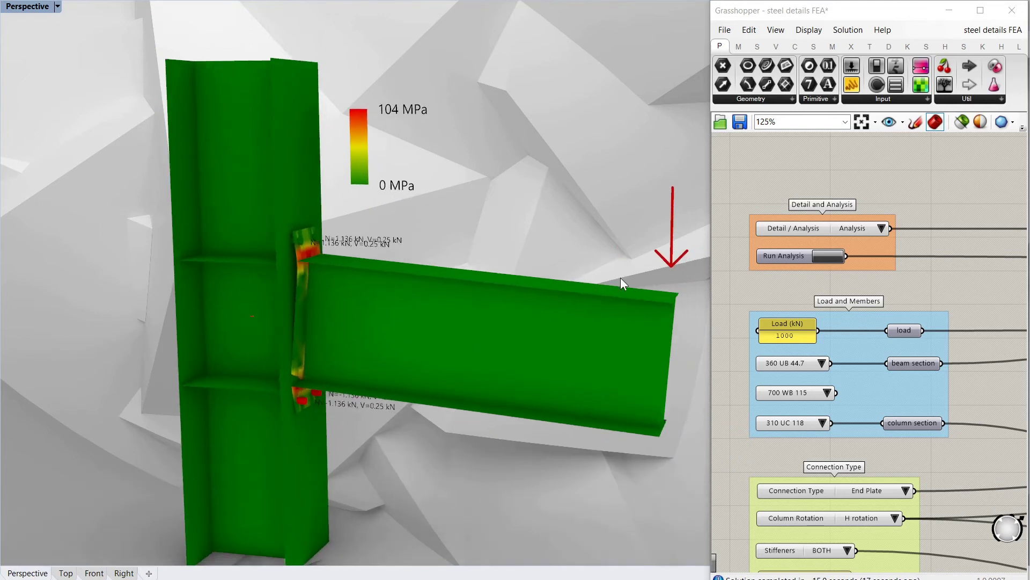
{"action": "right_click_drag", "start_coordinate": [432, 296], "coordinate": [501, 352]}
{"action": "scroll", "coordinate": [894, 290], "scroll_direction": "down", "scroll_amount": 2}
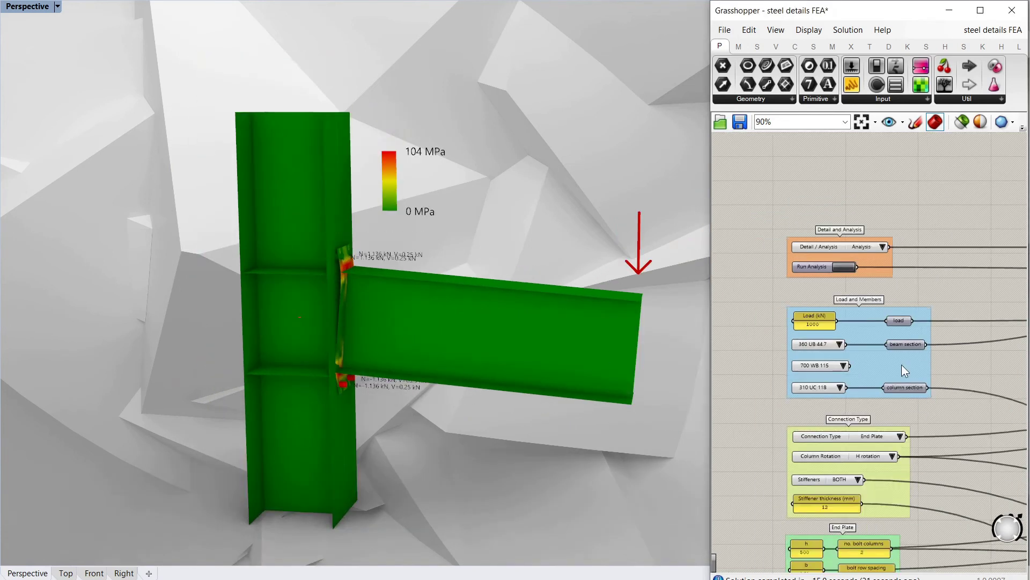
{"action": "scroll", "coordinate": [901, 361], "scroll_direction": "up", "scroll_amount": 2}
{"action": "right_click_drag", "start_coordinate": [494, 364], "coordinate": [485, 361]}
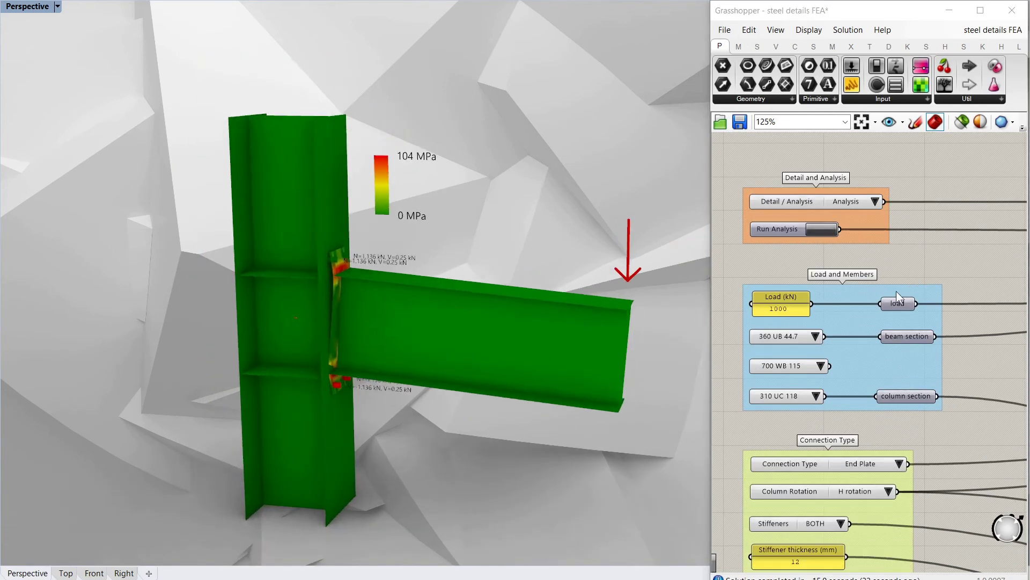
{"action": "left_click", "coordinate": [941, 265]}
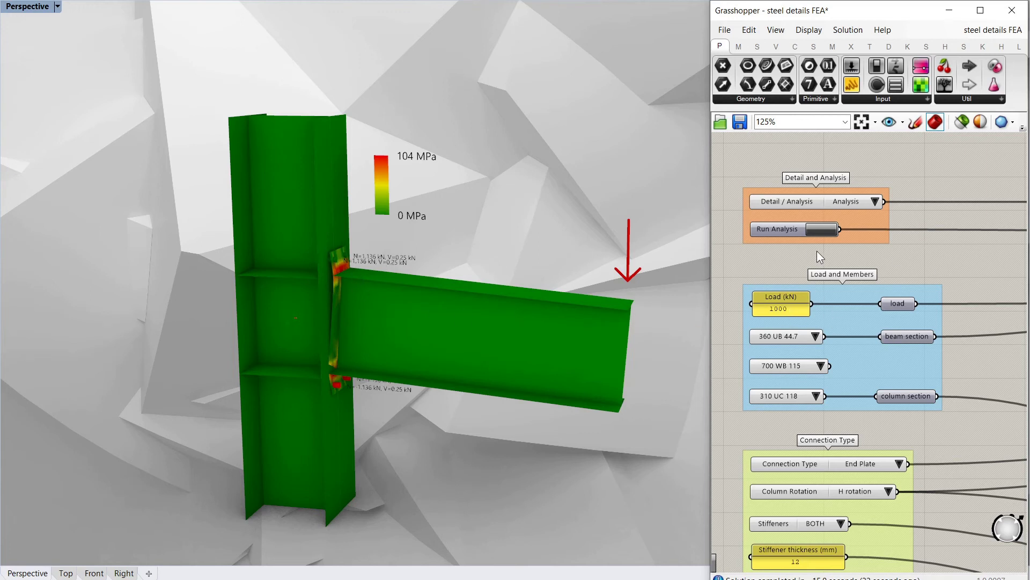
{"action": "scroll", "coordinate": [816, 250], "scroll_direction": "down", "scroll_amount": 2}
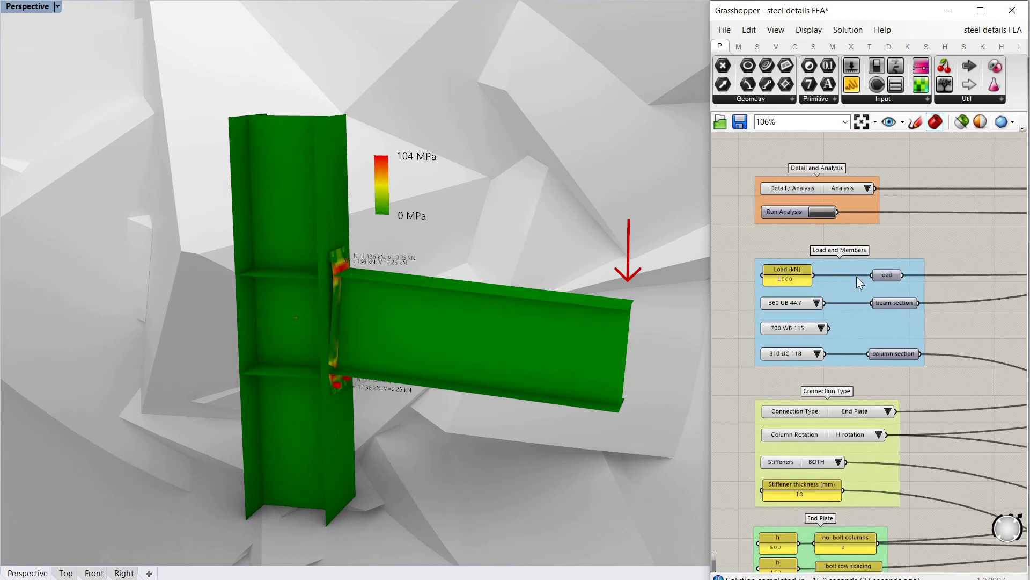
{"action": "right_click_drag", "start_coordinate": [448, 308], "coordinate": [451, 302]}
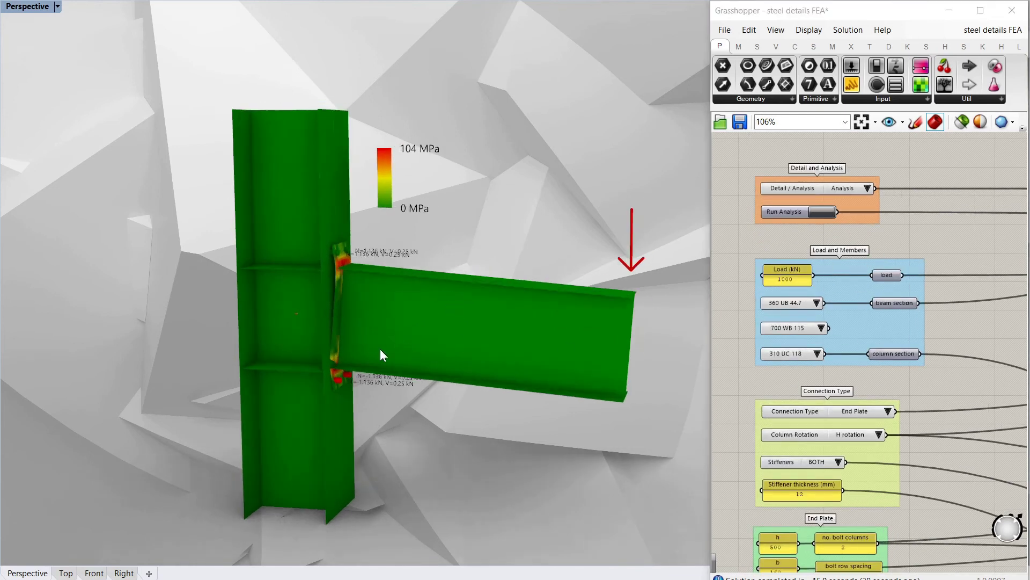
{"action": "right_click_drag", "start_coordinate": [379, 349], "coordinate": [364, 297]}
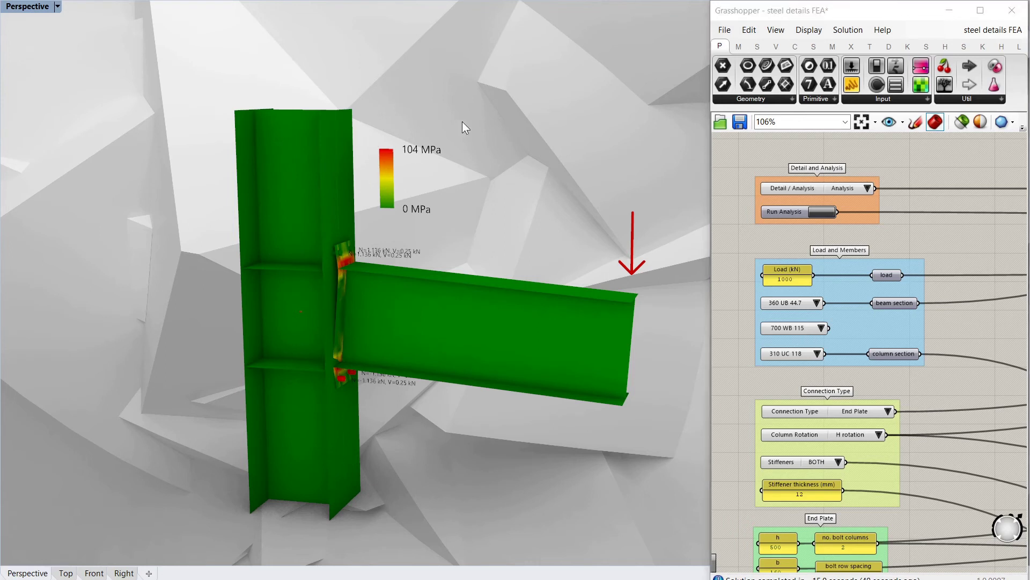
- Enter 100 as the end plate's bolt row spacing to add an intermediate bolt row
{"action": "left_click", "coordinate": [878, 165]}
{"action": "scroll", "coordinate": [841, 314], "scroll_direction": "down", "scroll_amount": 2}
{"action": "scroll", "coordinate": [831, 483], "scroll_direction": "up", "scroll_amount": 3}
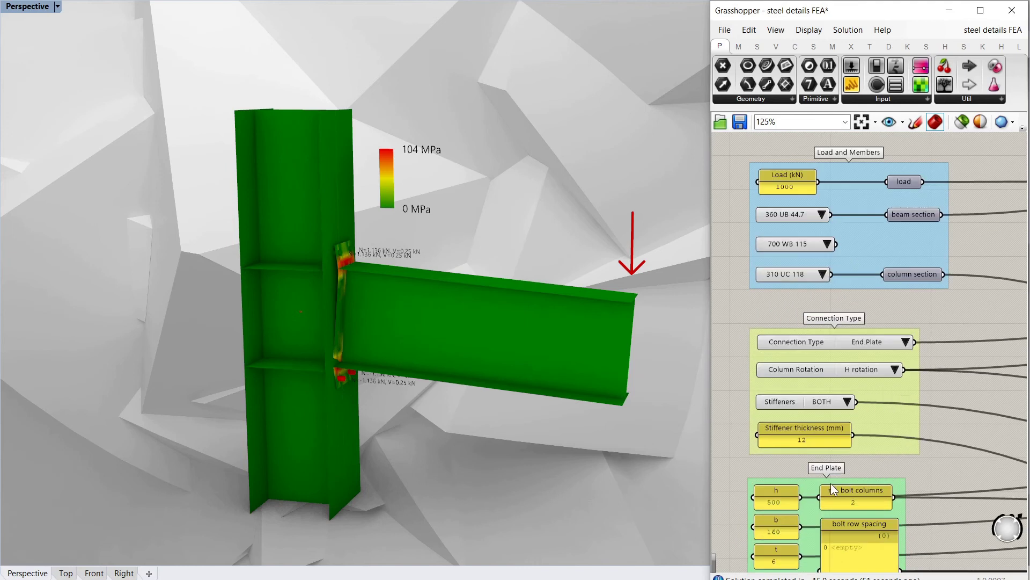
{"action": "scroll", "coordinate": [830, 297], "scroll_direction": "down", "scroll_amount": 2}
{"action": "scroll", "coordinate": [827, 311], "scroll_direction": "up", "scroll_amount": 1}
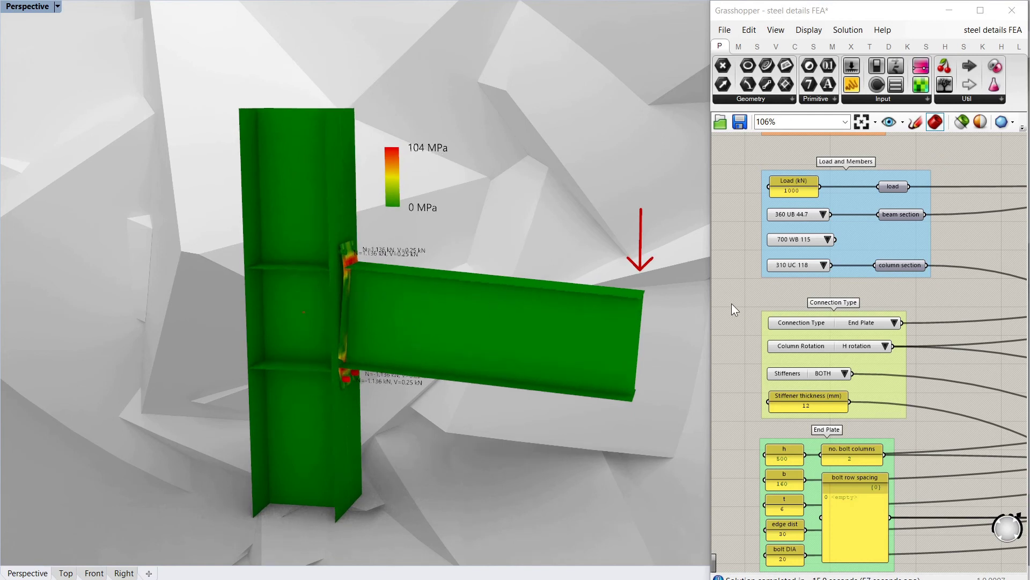
{"action": "scroll", "coordinate": [796, 306], "scroll_direction": "up", "scroll_amount": 2}
{"action": "scroll", "coordinate": [881, 407], "scroll_direction": "down", "scroll_amount": 1}
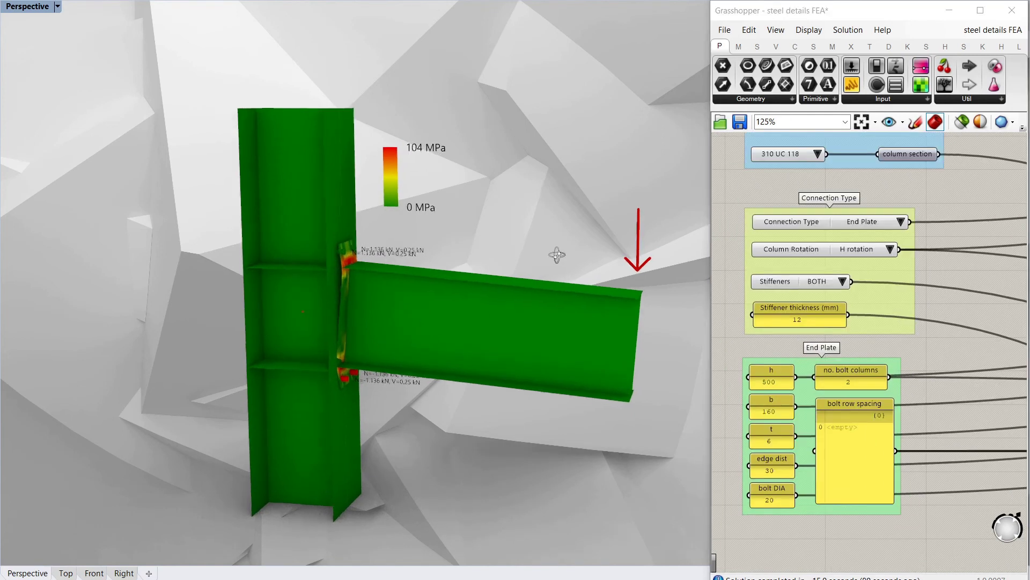
{"action": "scroll", "coordinate": [311, 276], "scroll_direction": "up", "scroll_amount": 2}
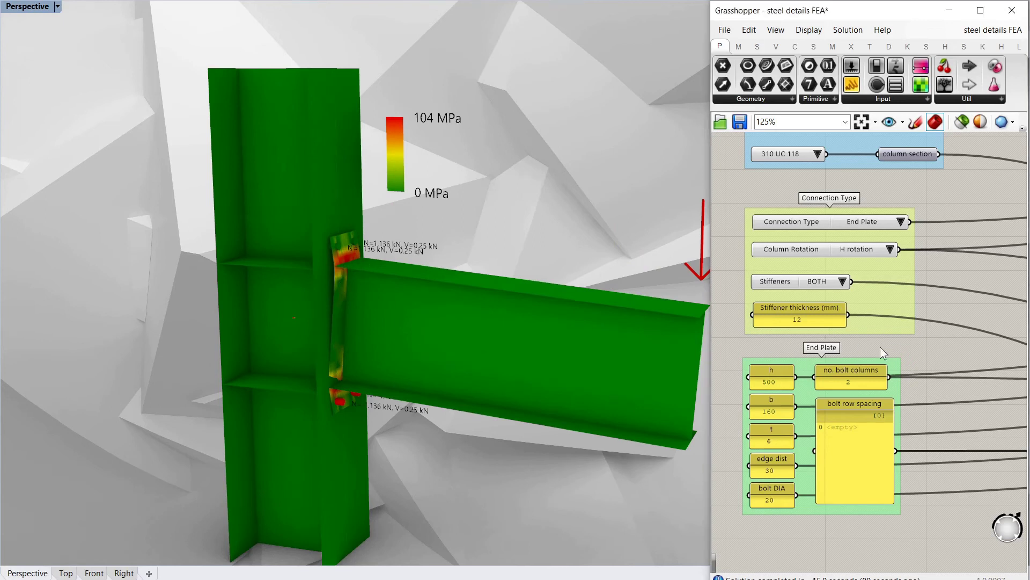
{"action": "double_click", "coordinate": [858, 437]}
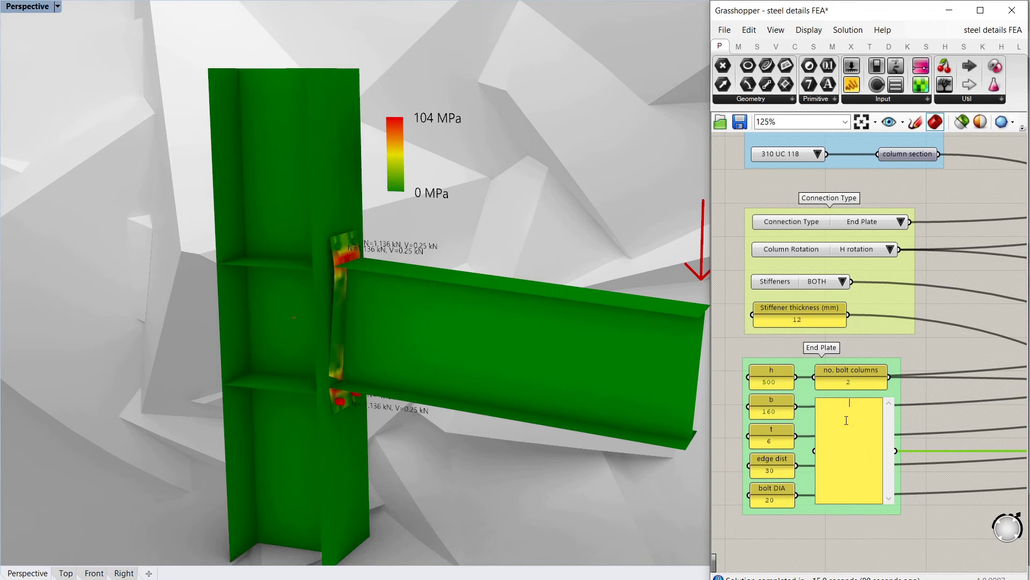
{"action": "type", "text": "100"}
{"action": "left_click", "coordinate": [955, 346]}
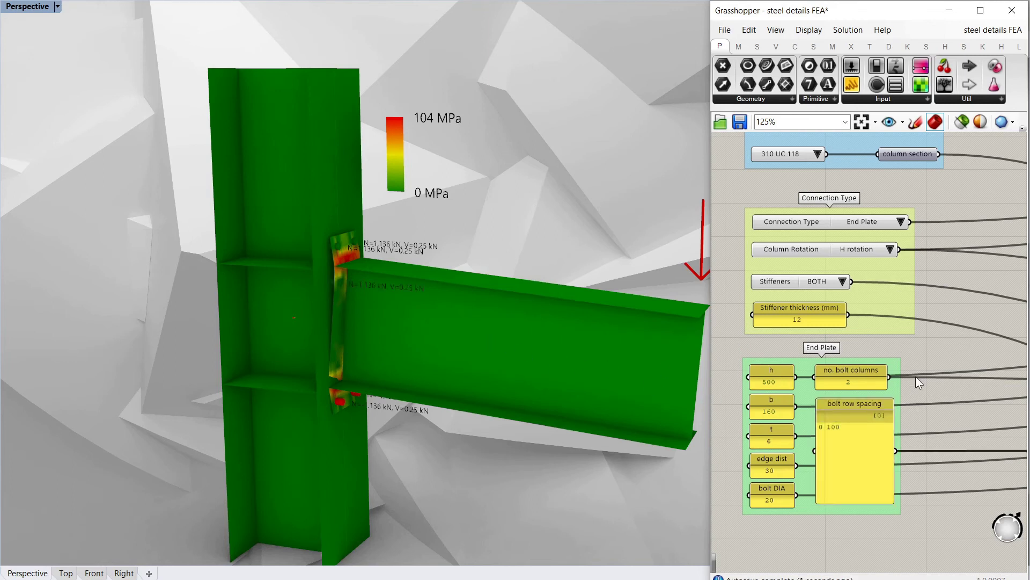
- Add a second bolt row spacing entry of 400 below the 100 entry
{"action": "double_click", "coordinate": [846, 440]}
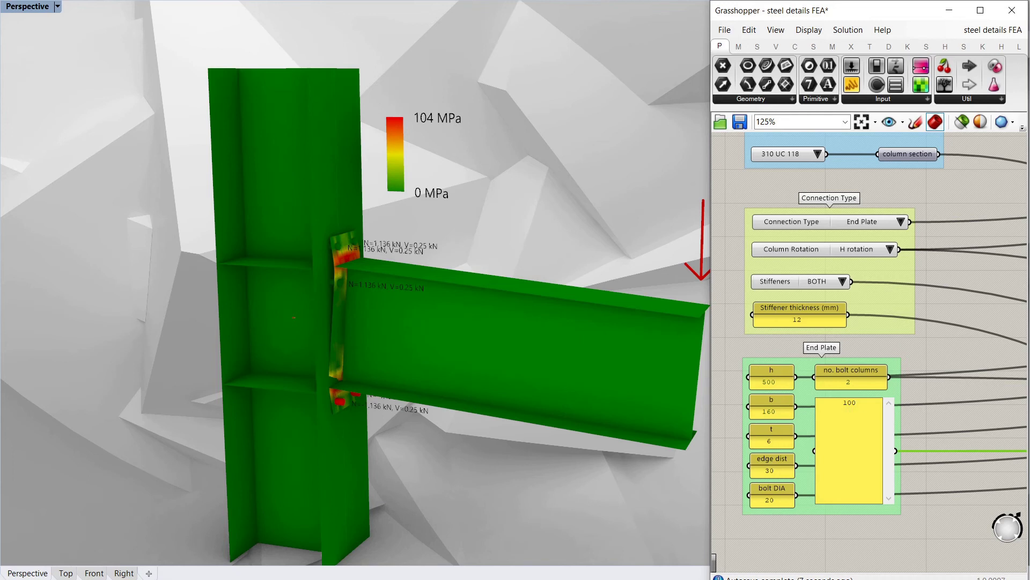
{"action": "key", "text": "Return"}
{"action": "type", "text": "400"}
{"action": "left_click", "coordinate": [939, 346]}
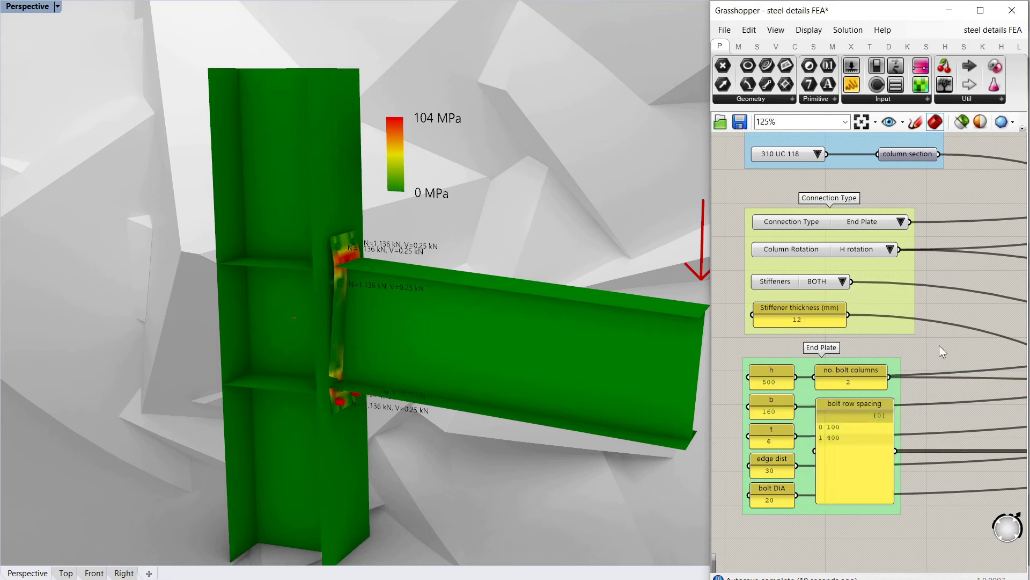
- Change the second bolt row spacing entry to 340
{"action": "double_click", "coordinate": [837, 419]}
{"action": "left_click", "coordinate": [860, 413]}
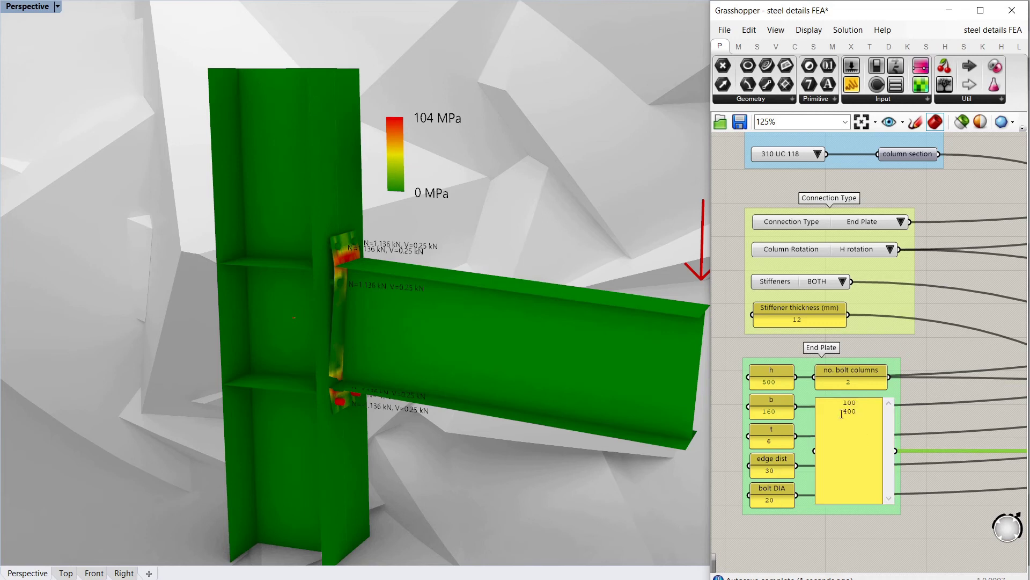
{"action": "left_click_drag", "start_coordinate": [853, 411], "coordinate": [842, 413]}
{"action": "type", "text": "34"}
{"action": "left_click", "coordinate": [944, 349]}
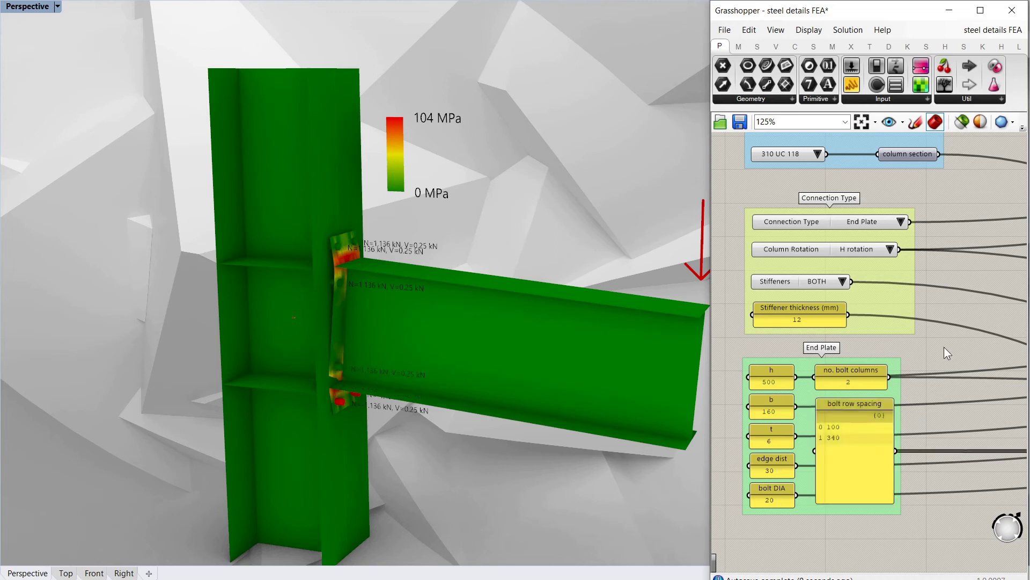
- Set the second bolt row spacing entry to 360
{"action": "double_click", "coordinate": [856, 441]}
{"action": "left_click", "coordinate": [849, 428]}
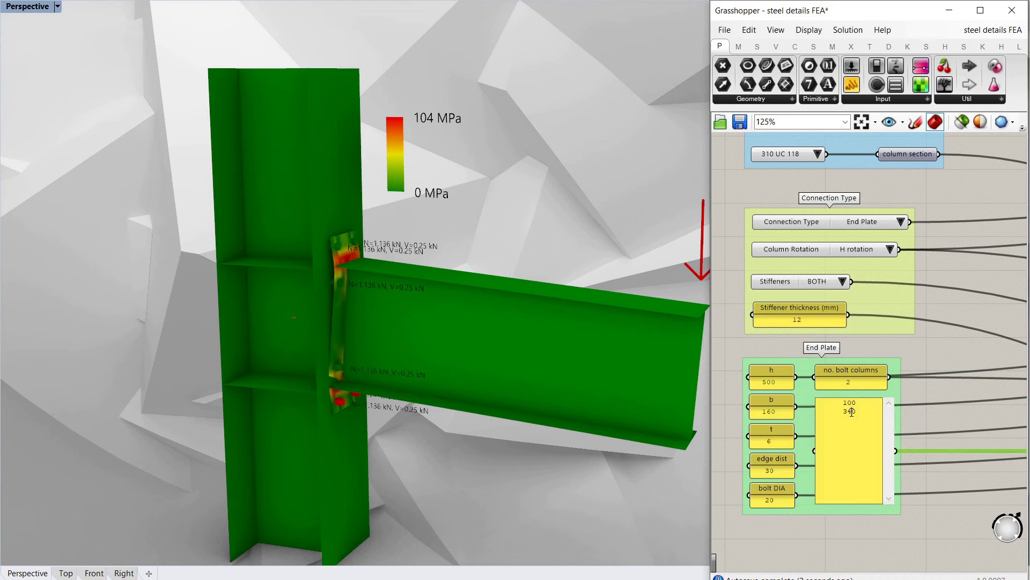
{"action": "key", "text": "shift+Right"}
{"action": "type", "text": "6"}
{"action": "left_click", "coordinate": [935, 344]}
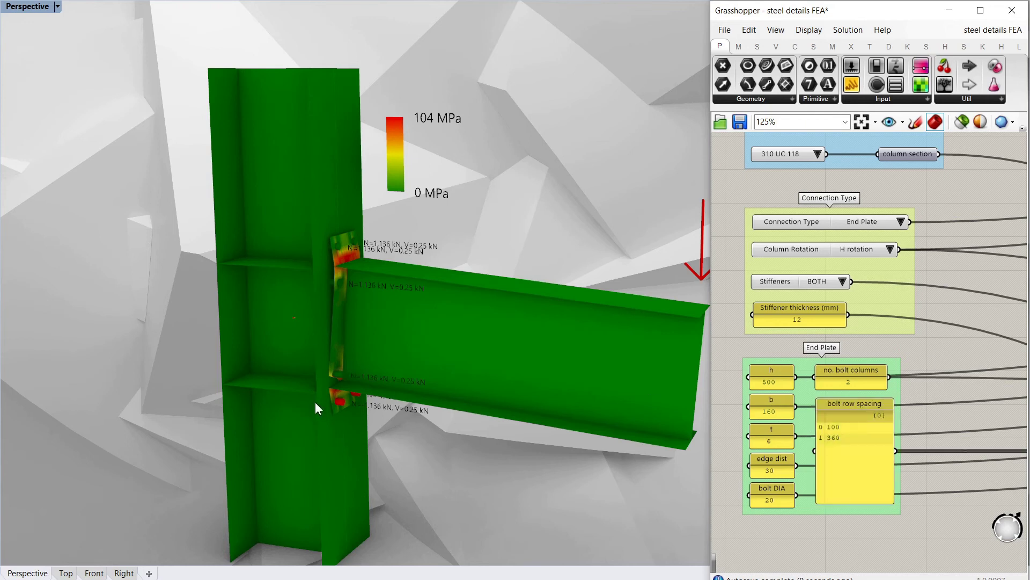
- Rerun the analysis with the additional bolt rows and inspect the stresses and bolt forces at the end plate
{"action": "scroll", "coordinate": [928, 353], "scroll_direction": "down", "scroll_amount": 3}
{"action": "right_click_drag", "start_coordinate": [928, 353], "coordinate": [928, 371]}
{"action": "scroll", "coordinate": [906, 304], "scroll_direction": "up", "scroll_amount": 2}
{"action": "right_click_drag", "start_coordinate": [906, 304], "coordinate": [909, 493]}
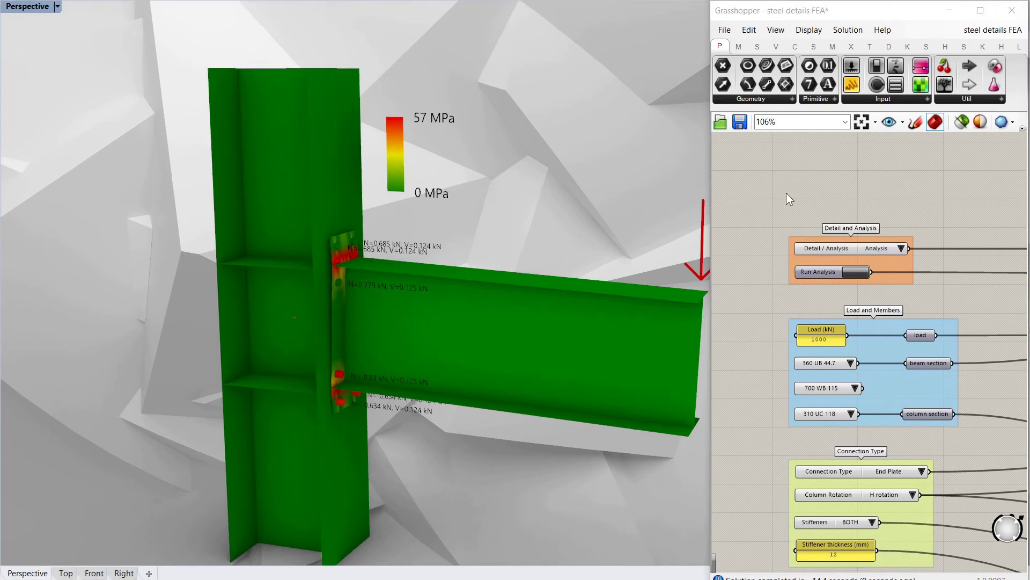
{"action": "right_click_drag", "start_coordinate": [406, 326], "coordinate": [413, 326]}
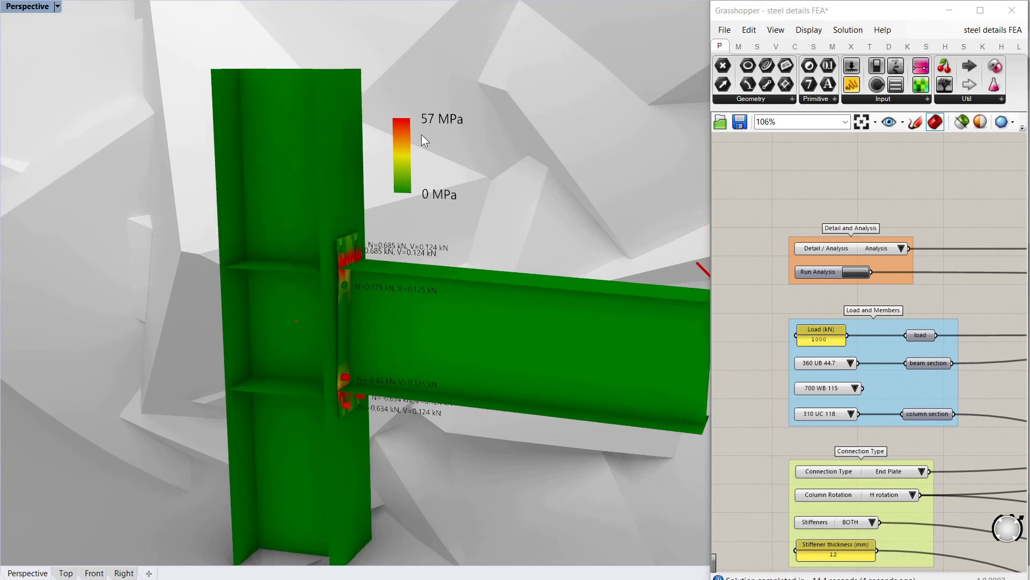
- Examine the stress contours and bolt forces around the end plate, stiffeners and loaded beam from several angles
{"action": "right_click_drag", "start_coordinate": [393, 285], "coordinate": [305, 284]}
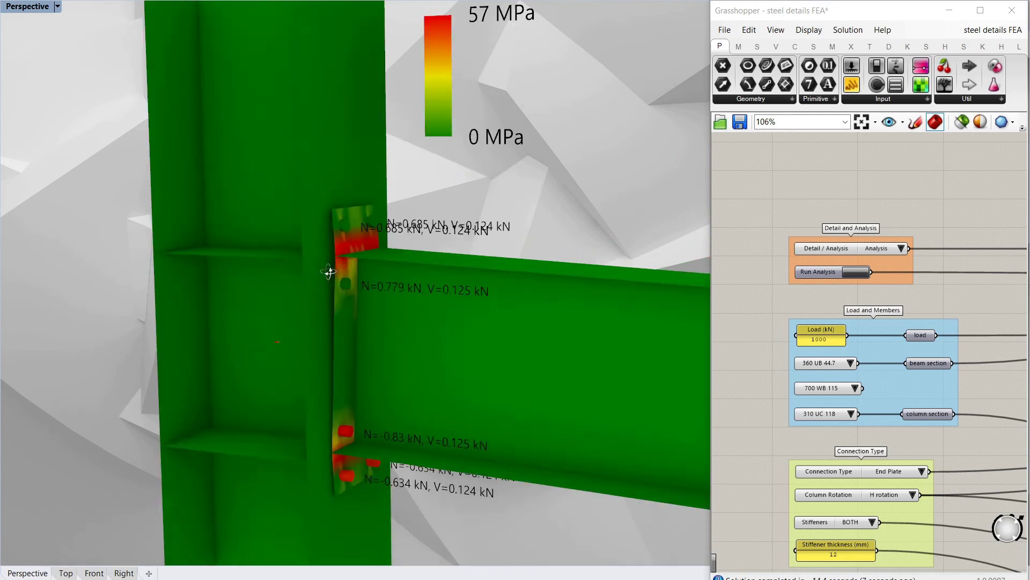
{"action": "right_click_drag", "start_coordinate": [328, 272], "coordinate": [262, 242]}
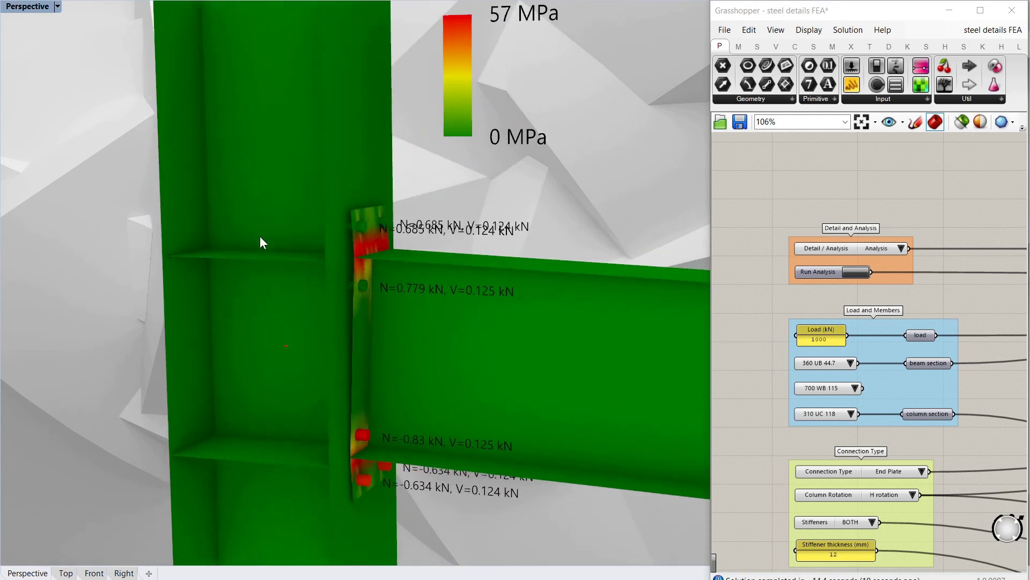
{"action": "scroll", "coordinate": [264, 233], "scroll_direction": "down", "scroll_amount": 5}
{"action": "right_click_drag", "start_coordinate": [343, 284], "coordinate": [327, 278]}
{"action": "left_click", "coordinate": [834, 209]}
{"action": "right_click_drag", "start_coordinate": [895, 570], "coordinate": [864, 445]}
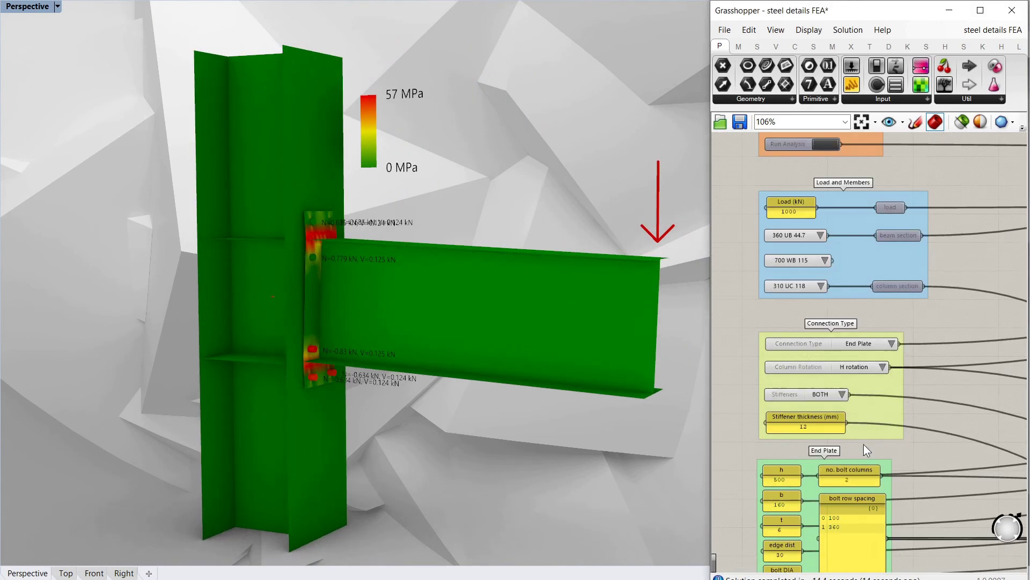
{"action": "scroll", "coordinate": [816, 310], "scroll_direction": "down", "scroll_amount": 2}
{"action": "scroll", "coordinate": [782, 453], "scroll_direction": "up", "scroll_amount": 1}
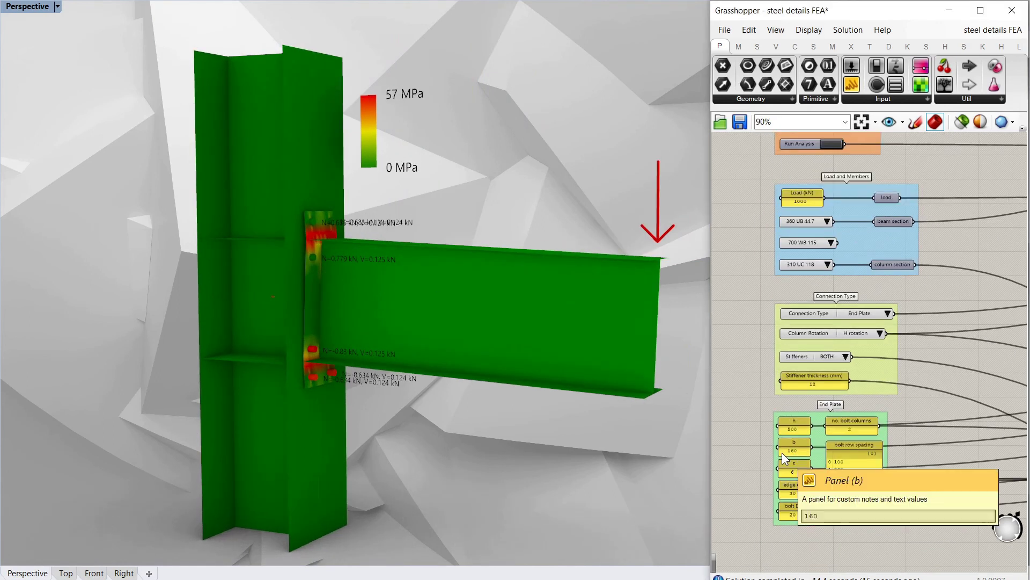
{"action": "scroll", "coordinate": [783, 450], "scroll_direction": "up", "scroll_amount": 3}
{"action": "scroll", "coordinate": [409, 305], "scroll_direction": "up", "scroll_amount": 1}
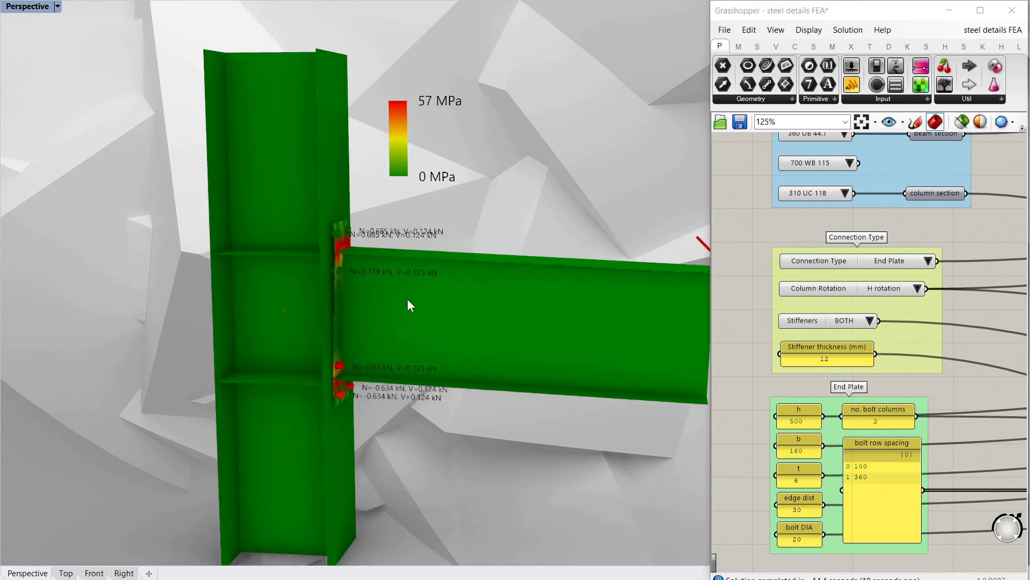
{"action": "right_click_drag", "start_coordinate": [340, 230], "coordinate": [344, 269]}
{"action": "scroll", "coordinate": [758, 233], "scroll_direction": "down", "scroll_amount": 3}
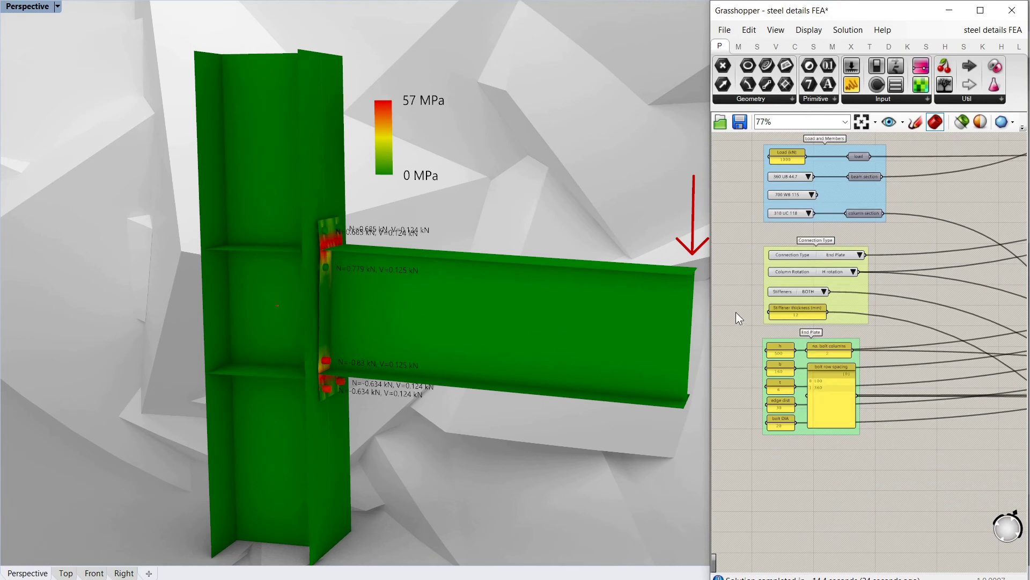
- Set the end plate thickness t to 30
{"action": "scroll", "coordinate": [736, 312], "scroll_direction": "up", "scroll_amount": 2}
{"action": "scroll", "coordinate": [794, 337], "scroll_direction": "down", "scroll_amount": 2}
{"action": "scroll", "coordinate": [797, 288], "scroll_direction": "up", "scroll_amount": 3}
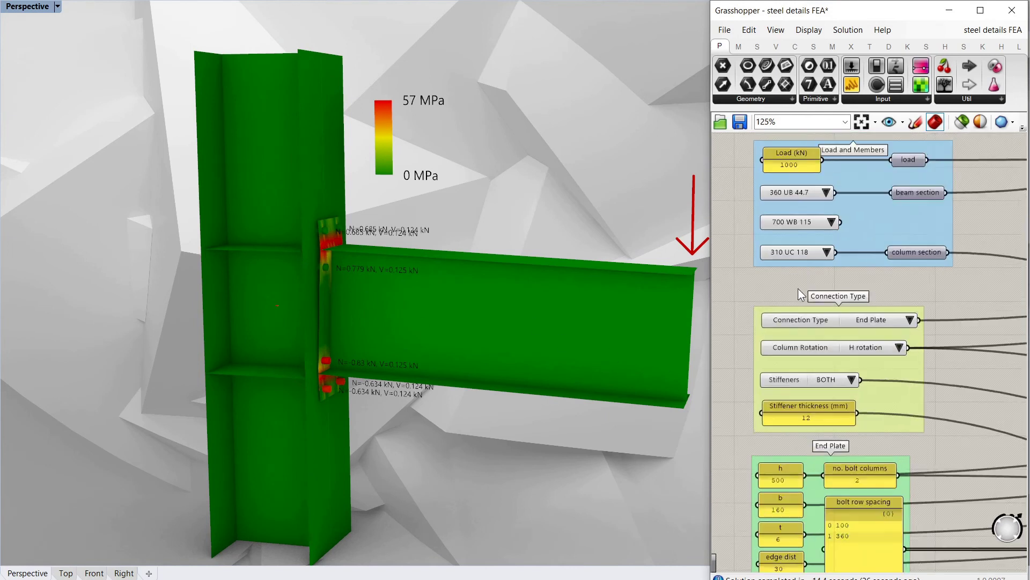
{"action": "scroll", "coordinate": [790, 298], "scroll_direction": "down", "scroll_amount": 2}
{"action": "scroll", "coordinate": [785, 430], "scroll_direction": "up", "scroll_amount": 6}
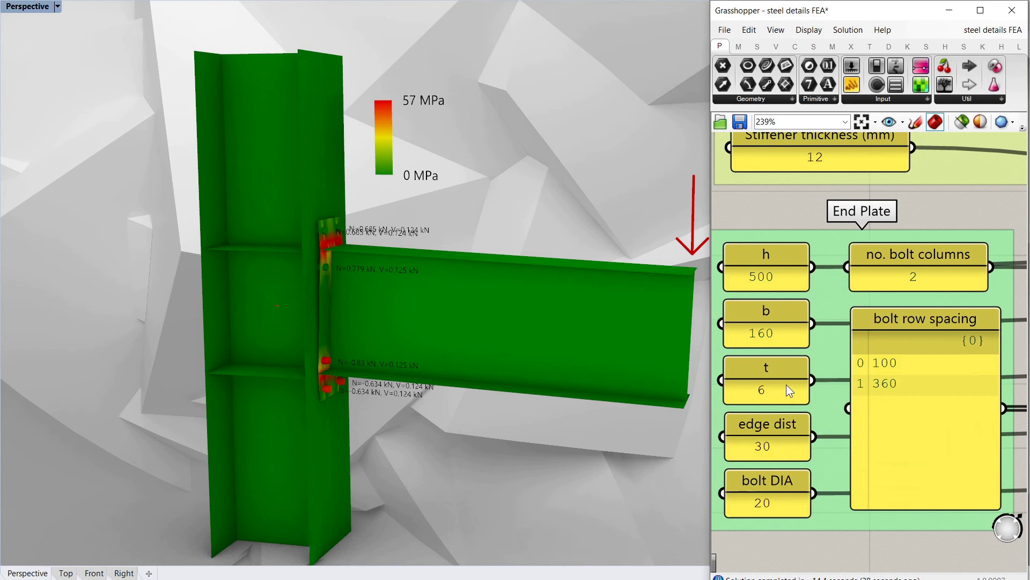
{"action": "double_click", "coordinate": [787, 384]}
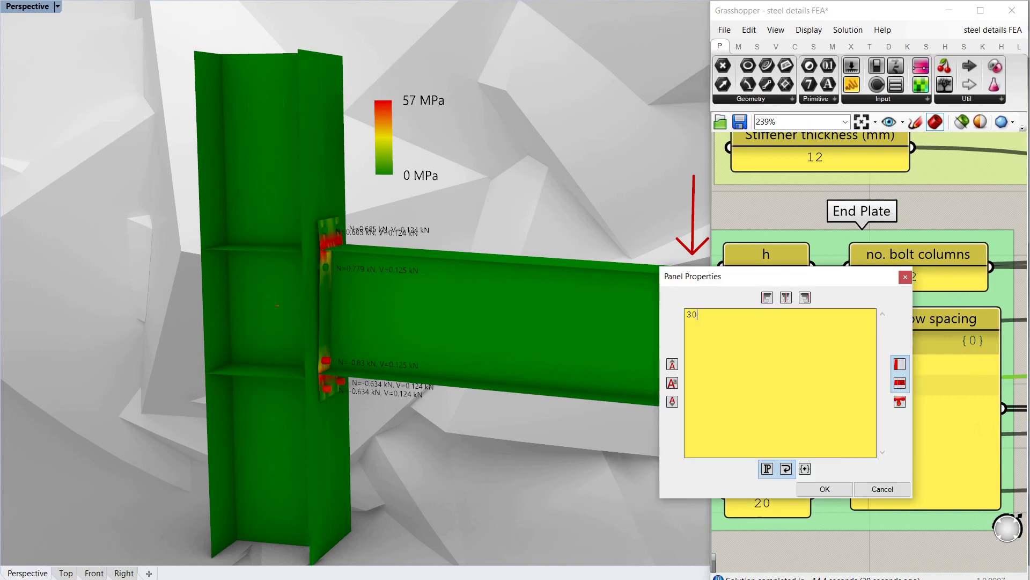
{"action": "left_click", "coordinate": [809, 487]}
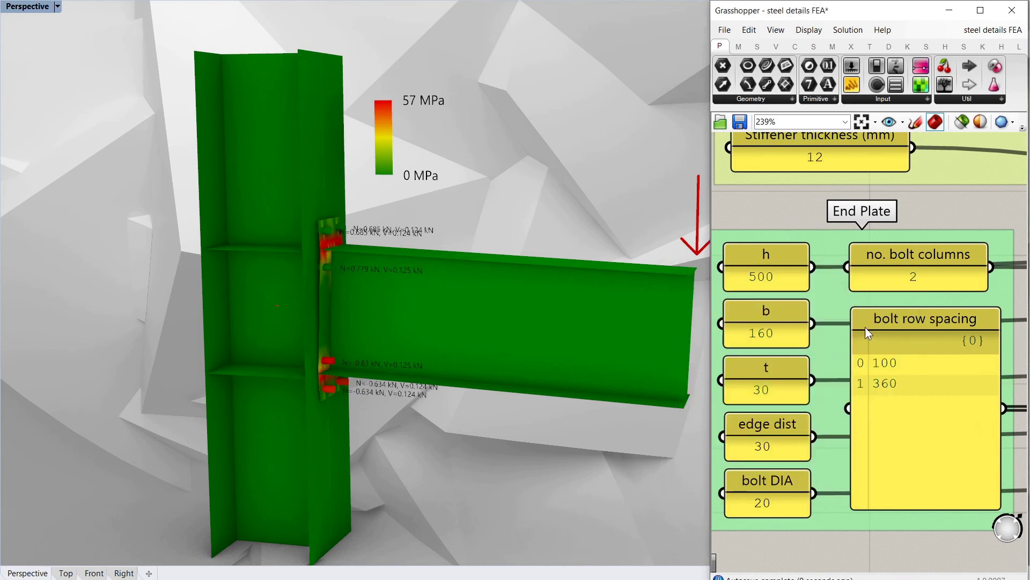
- Rerun the finite element analysis with the thicker end plate
{"action": "scroll", "coordinate": [867, 334], "scroll_direction": "down", "scroll_amount": 6}
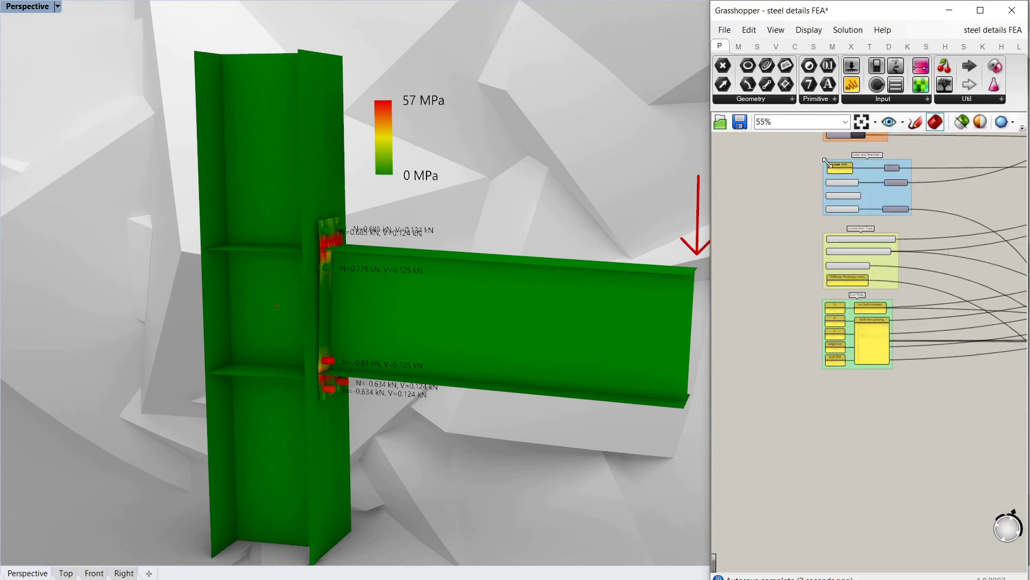
{"action": "right_click_drag", "start_coordinate": [826, 161], "coordinate": [839, 224]}
{"action": "scroll", "coordinate": [873, 182], "scroll_direction": "up", "scroll_amount": 5}
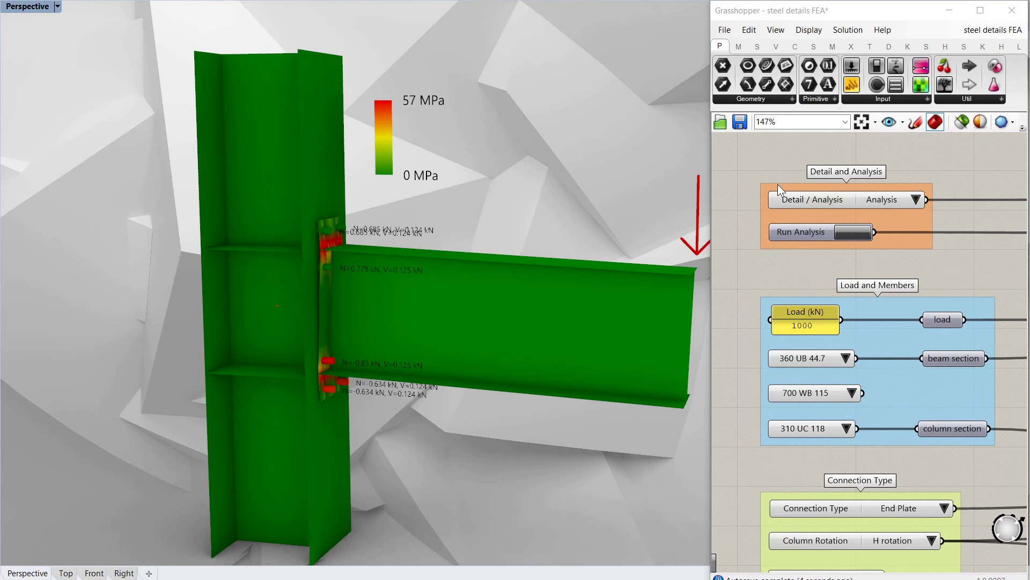
{"action": "mouse_move", "coordinate": [336, 303]}
{"action": "right_mouse_down"}
{"action": "mouse_move", "coordinate": [354, 300]}
{"action": "mouse_move", "coordinate": [340, 300]}
{"action": "right_mouse_up"}
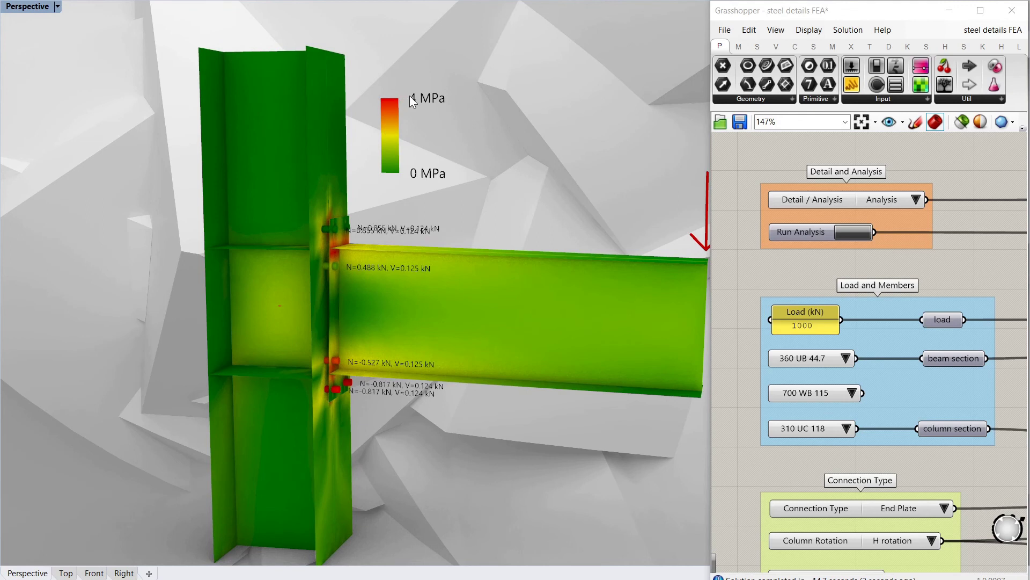
- Examine the new stress contours and the individual bolt forces at the thickened end plate up close
{"action": "right_click_drag", "start_coordinate": [377, 240], "coordinate": [342, 253]}
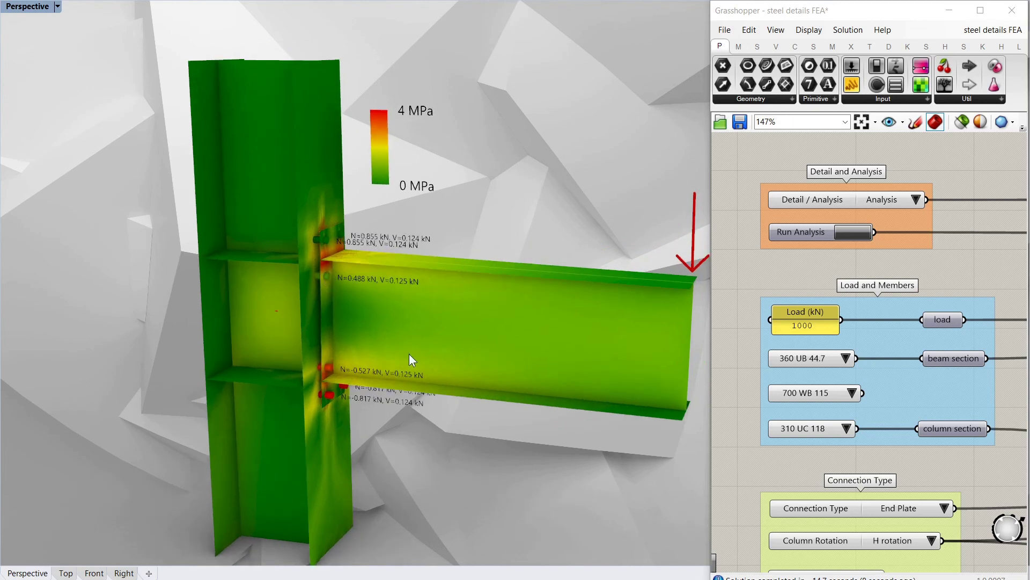
{"action": "right_click_drag", "start_coordinate": [326, 329], "coordinate": [339, 290]}
{"action": "scroll", "coordinate": [339, 294], "scroll_direction": "up", "scroll_amount": 2}
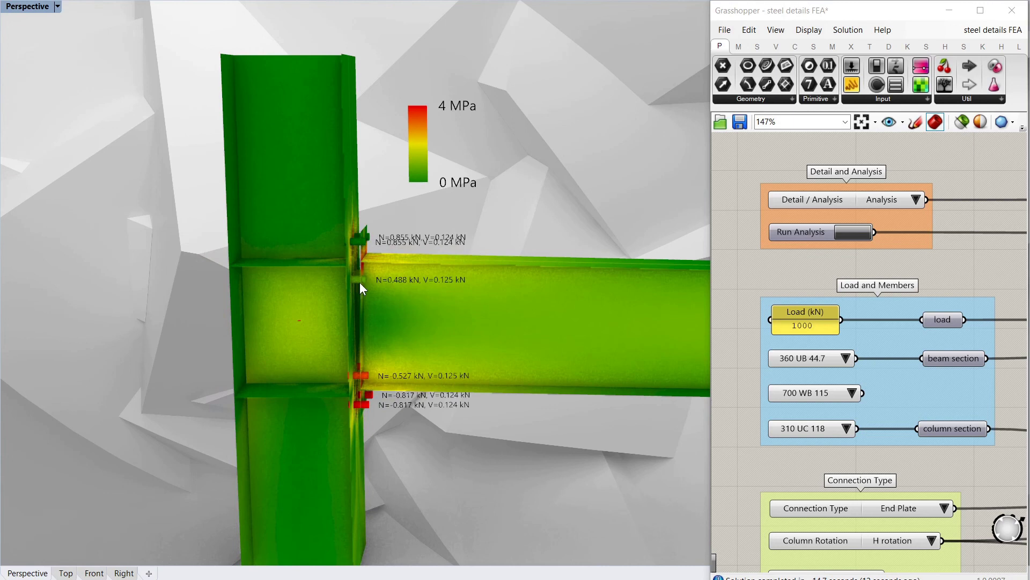
{"action": "scroll", "coordinate": [380, 265], "scroll_direction": "up", "scroll_amount": 3}
{"action": "scroll", "coordinate": [380, 265], "scroll_direction": "down", "scroll_amount": 3}
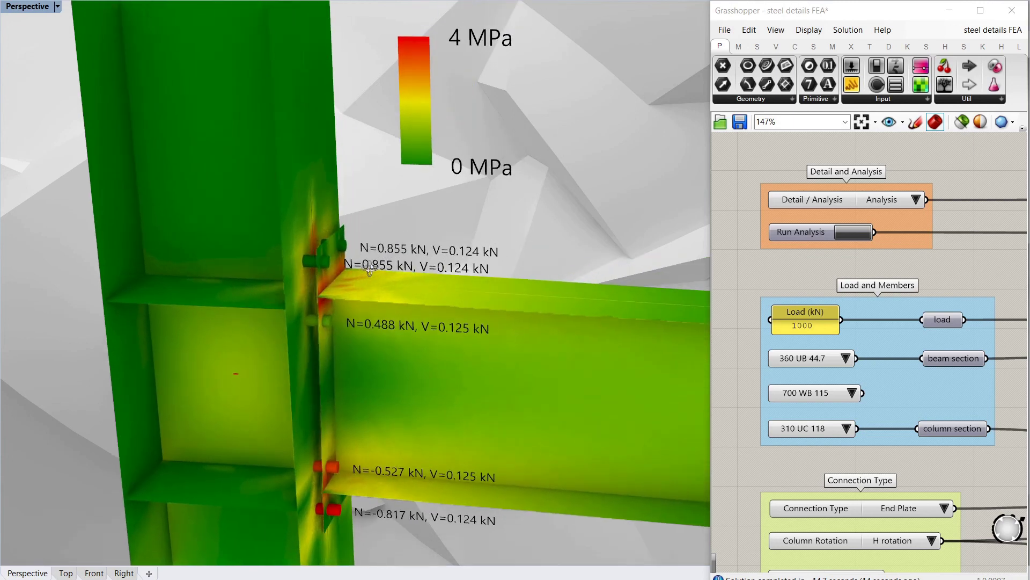
{"action": "scroll", "coordinate": [255, 284], "scroll_direction": "down", "scroll_amount": 1}
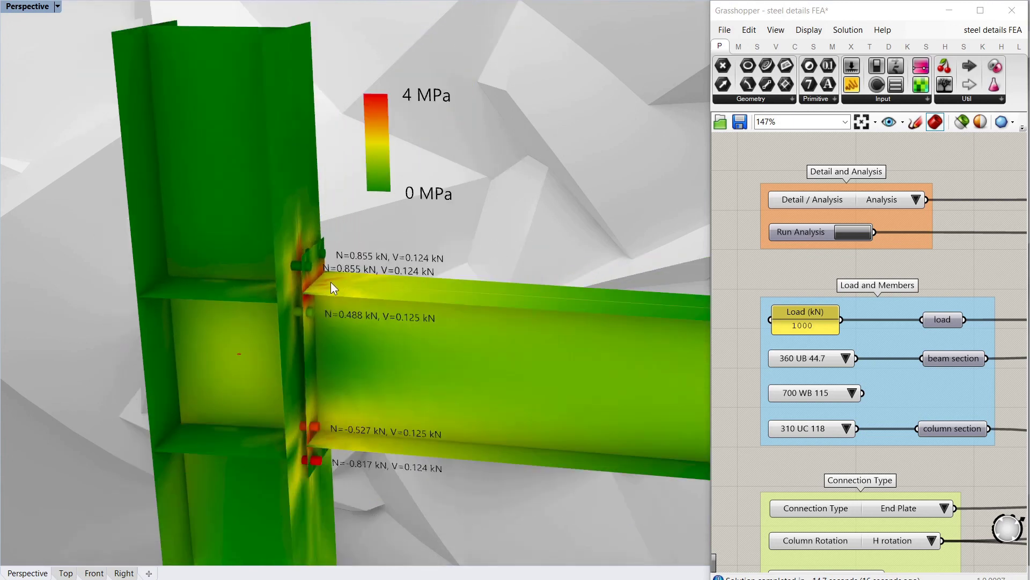
{"action": "right_click_drag", "start_coordinate": [349, 318], "coordinate": [231, 340]}
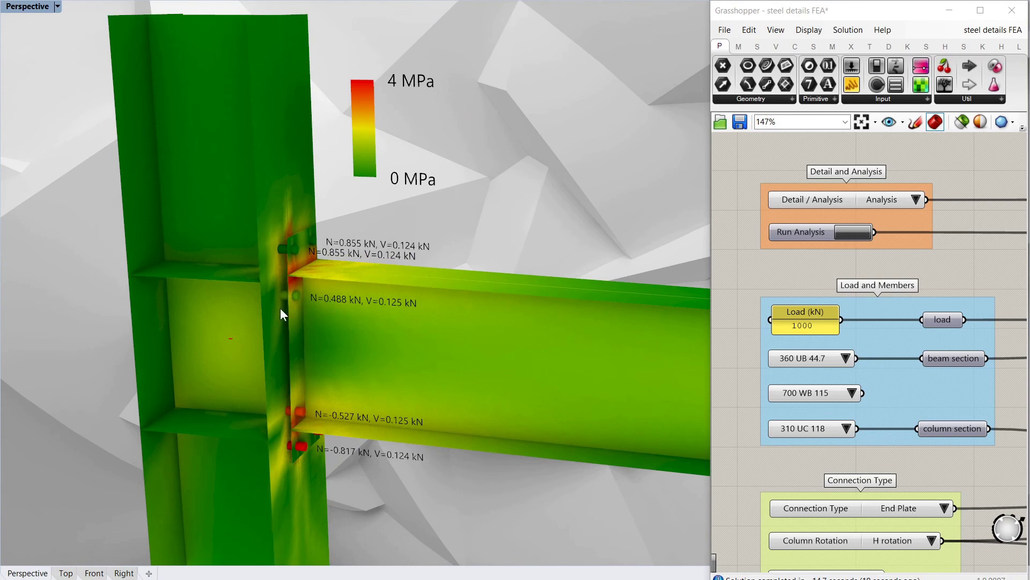
{"action": "scroll", "coordinate": [264, 311], "scroll_direction": "down", "scroll_amount": 4}
{"action": "right_click_drag", "start_coordinate": [275, 372], "coordinate": [306, 368]}
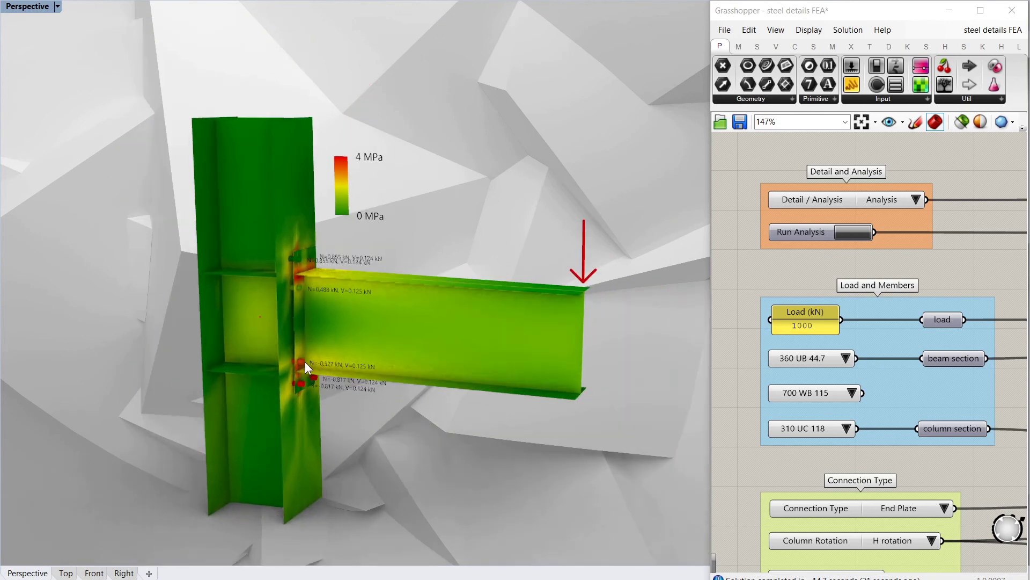
- Review the stress distribution across the column web panel, stiffeners and full beam, along with the load and member inputs
{"action": "right_click_drag", "start_coordinate": [325, 330], "coordinate": [368, 295]}
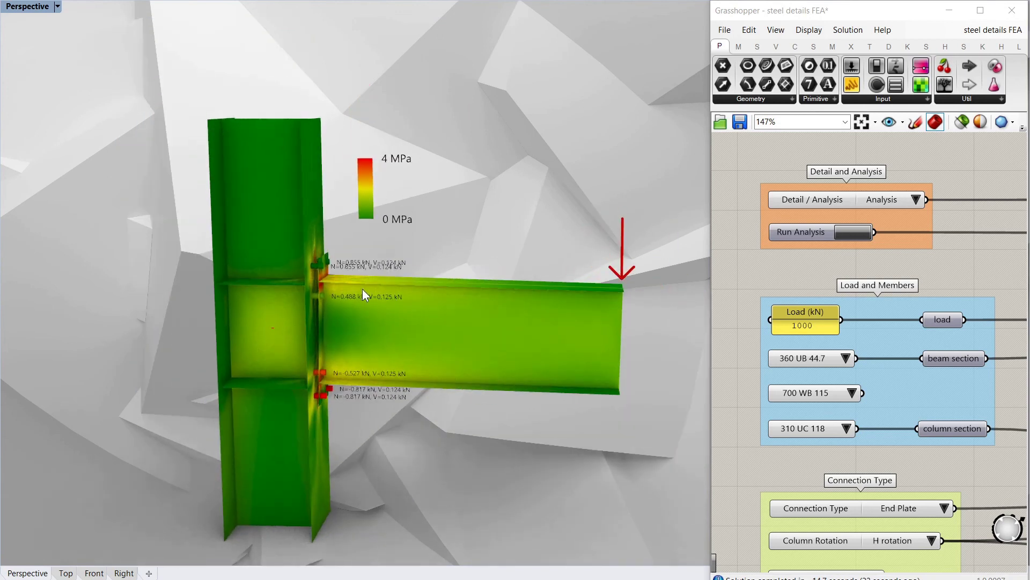
{"action": "mouse_move", "coordinate": [269, 369]}
{"action": "right_mouse_down"}
{"action": "mouse_move", "coordinate": [241, 356]}
{"action": "mouse_move", "coordinate": [252, 357]}
{"action": "right_mouse_up"}
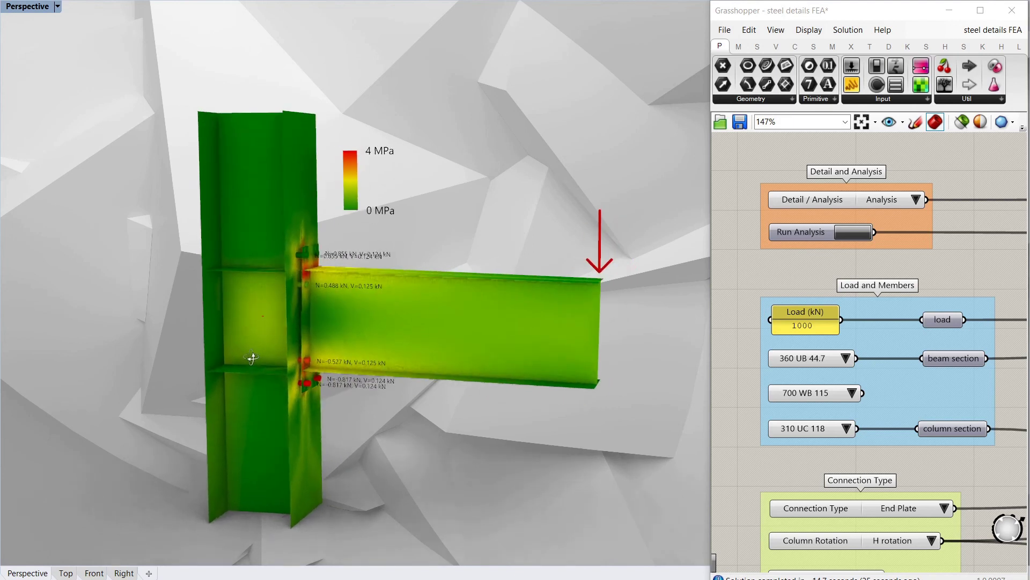
{"action": "scroll", "coordinate": [485, 292], "scroll_direction": "up", "scroll_amount": 3}
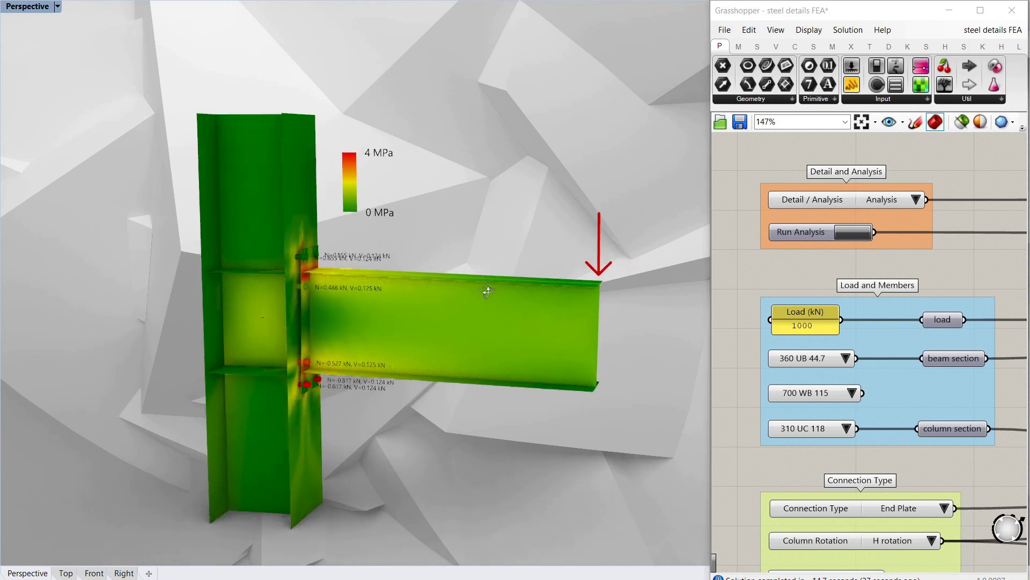
{"action": "scroll", "coordinate": [270, 219], "scroll_direction": "down", "scroll_amount": 2}
{"action": "scroll", "coordinate": [304, 222], "scroll_direction": "up", "scroll_amount": 2}
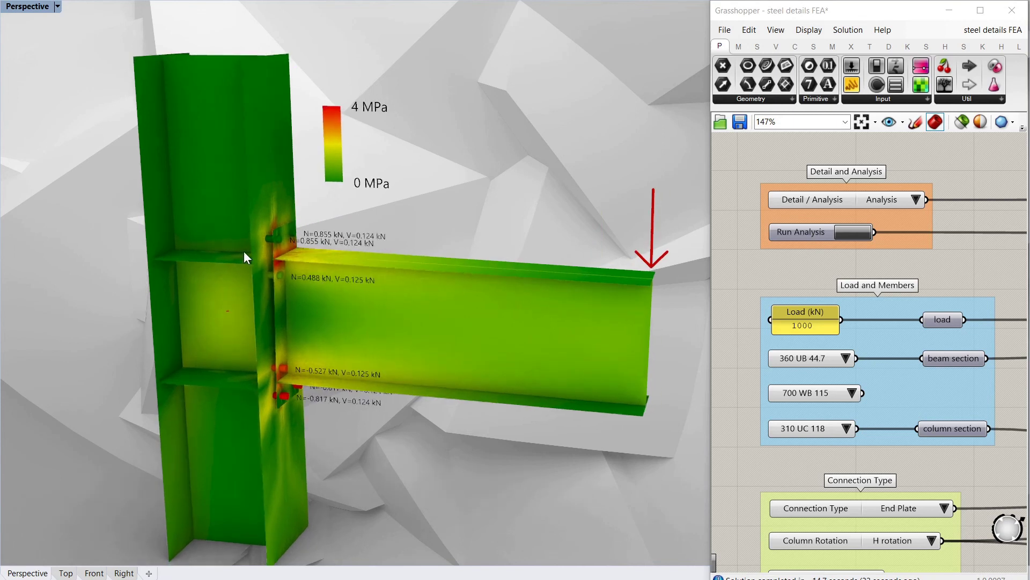
{"action": "scroll", "coordinate": [243, 251], "scroll_direction": "down", "scroll_amount": 3}
{"action": "scroll", "coordinate": [234, 263], "scroll_direction": "up", "scroll_amount": 2}
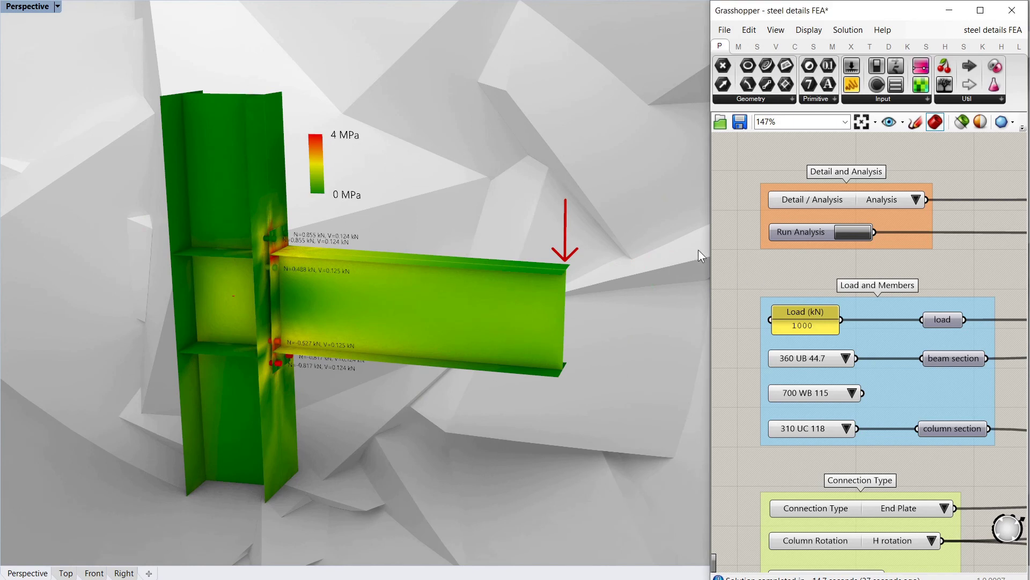
{"action": "mouse_move", "coordinate": [320, 201]}
{"action": "right_mouse_down"}
{"action": "mouse_move", "coordinate": [344, 198]}
{"action": "mouse_move", "coordinate": [309, 213]}
{"action": "right_mouse_up"}
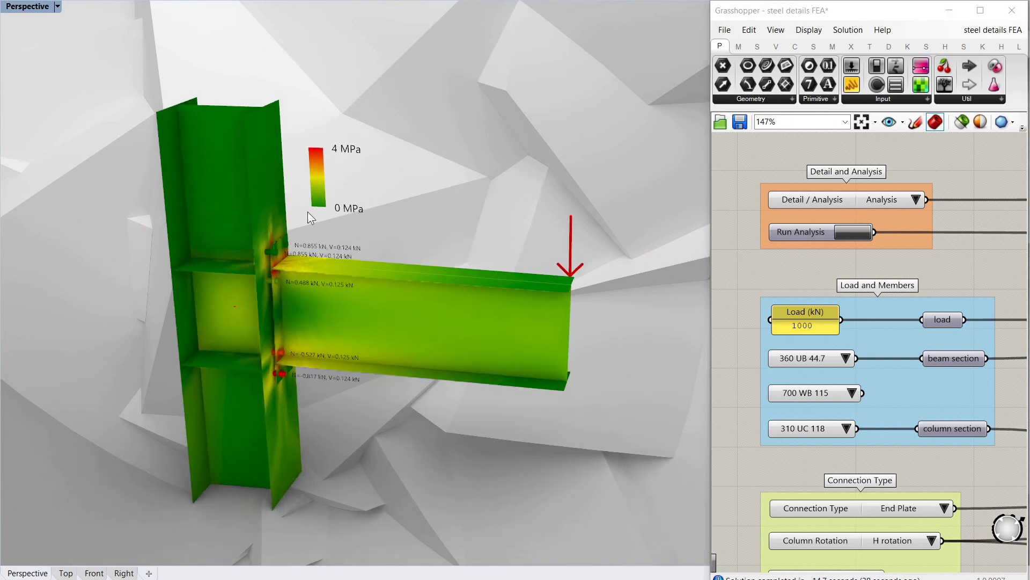
{"action": "scroll", "coordinate": [735, 240], "scroll_direction": "down", "scroll_amount": 2}
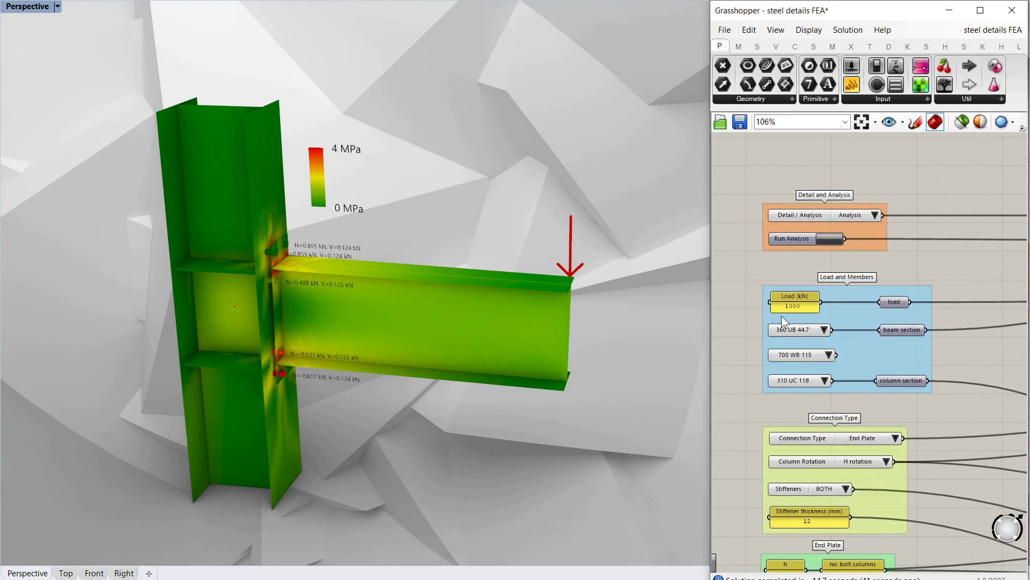
{"action": "scroll", "coordinate": [782, 315], "scroll_direction": "up", "scroll_amount": 2}
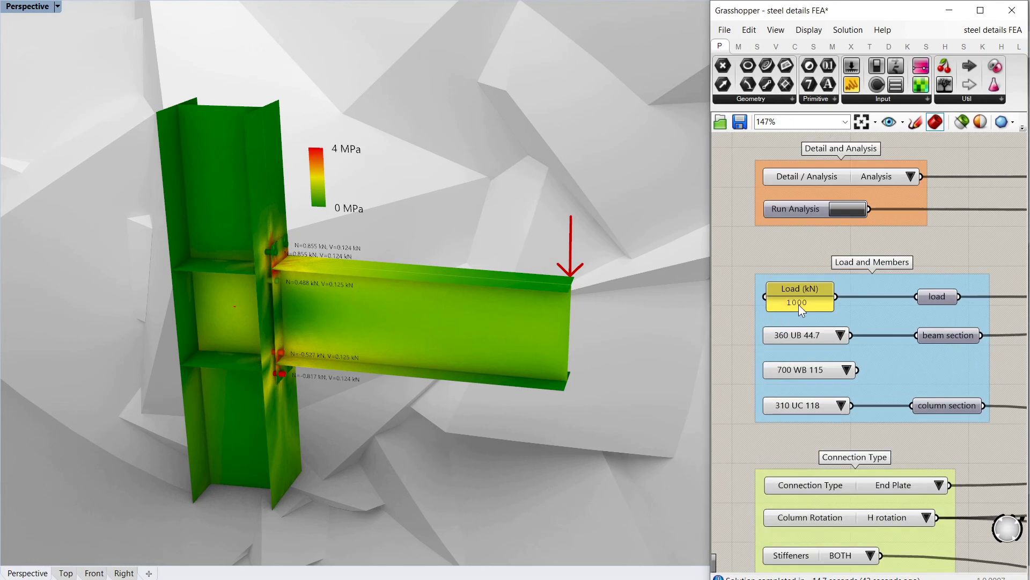
- Switch the display from analysis results to the Detail model and view the connection's solid geometry
{"action": "right_click_drag", "start_coordinate": [360, 259], "coordinate": [391, 290]}
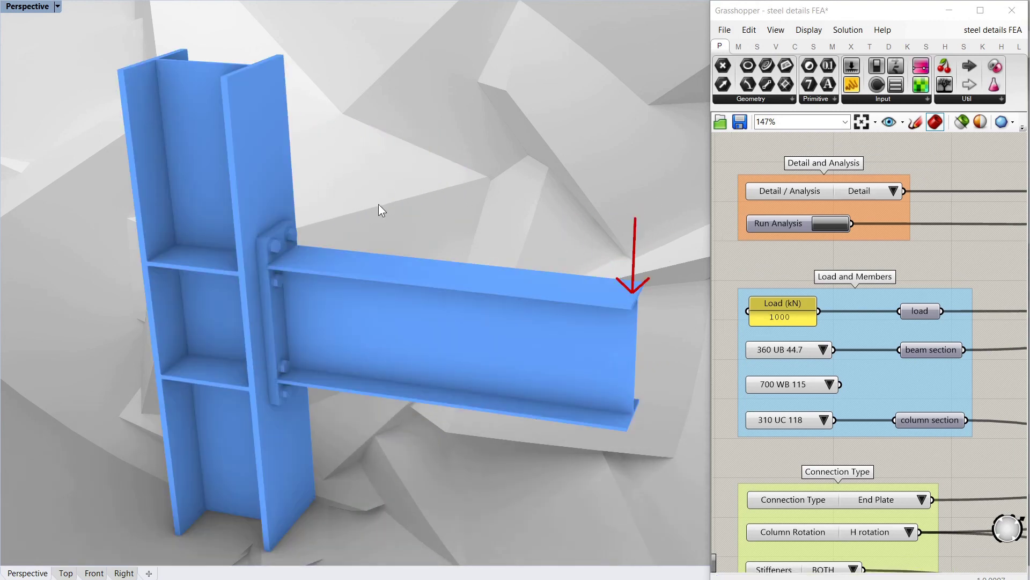
{"action": "mouse_move", "coordinate": [378, 204]}
{"action": "right_mouse_down"}
{"action": "mouse_move", "coordinate": [382, 196]}
{"action": "mouse_move", "coordinate": [378, 217]}
{"action": "mouse_move", "coordinate": [359, 224]}
{"action": "mouse_move", "coordinate": [387, 210]}
{"action": "right_mouse_up"}
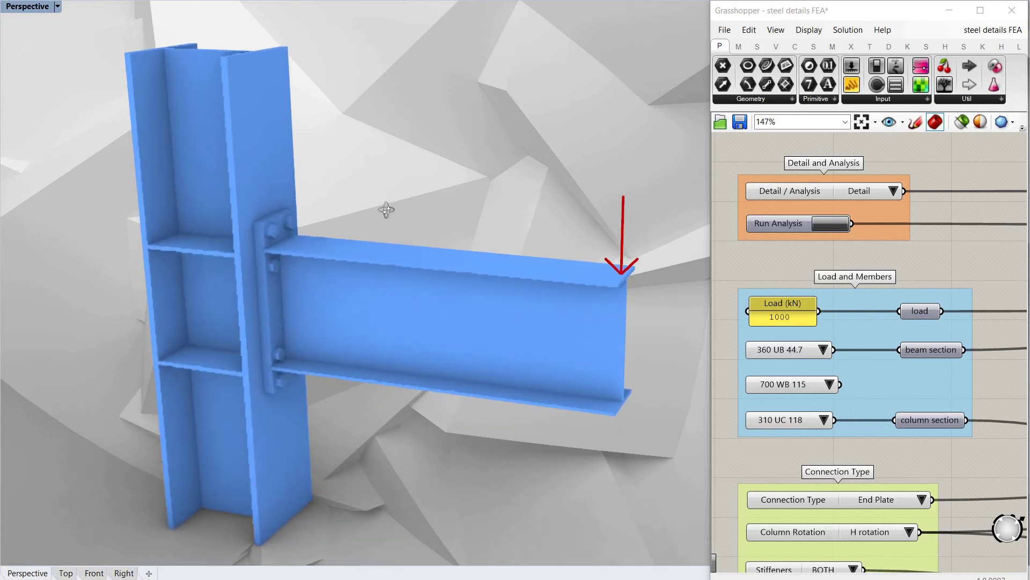
{"action": "right_click_drag", "start_coordinate": [497, 242], "coordinate": [462, 242]}
{"action": "scroll", "coordinate": [516, 230], "scroll_direction": "down", "scroll_amount": 3}
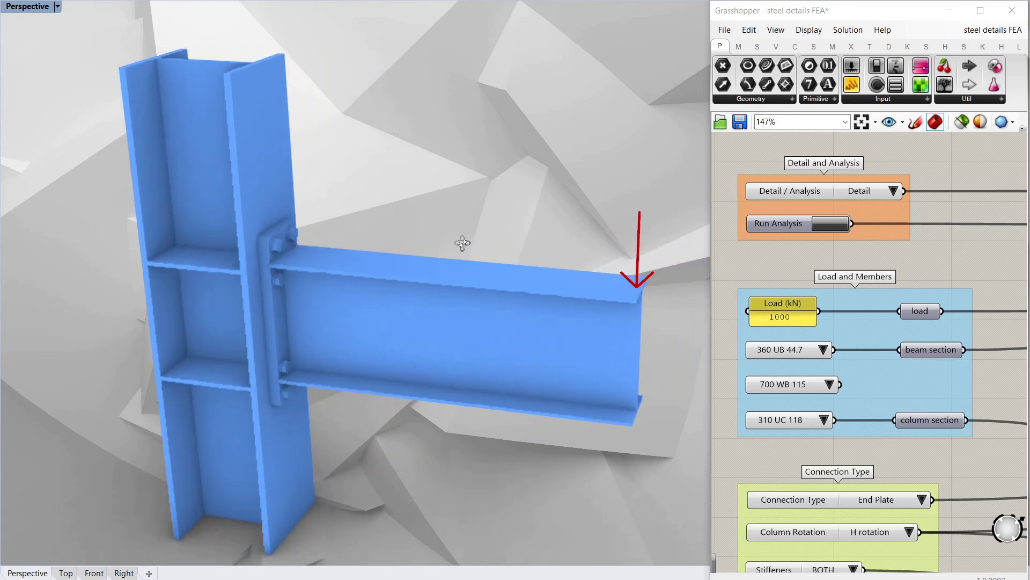
- Switch the display back to Analysis and view the stresses at the beam-to-column joint
{"action": "left_click", "coordinate": [893, 192]}
{"action": "left_click", "coordinate": [942, 214]}
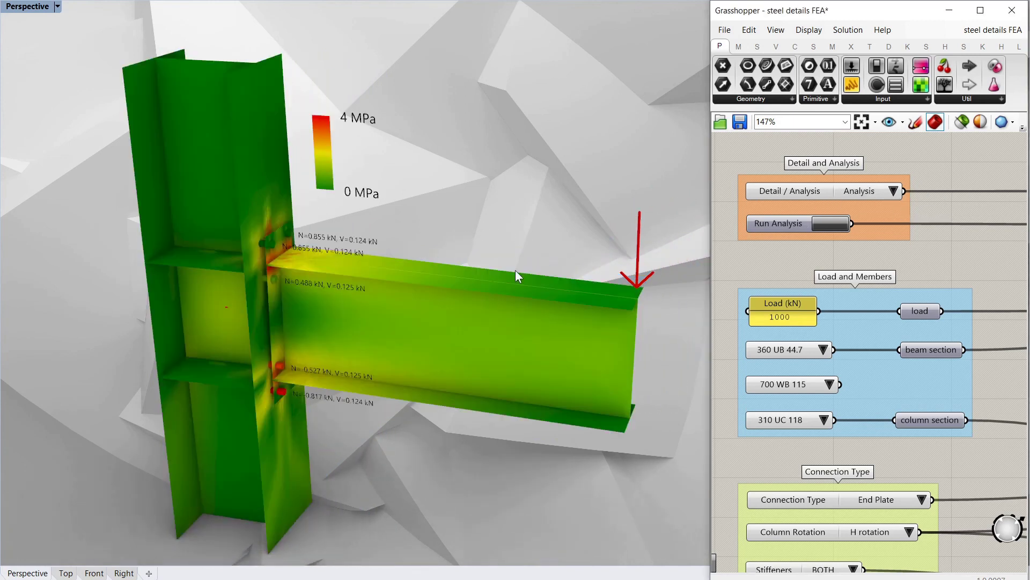
{"action": "right_click_drag", "start_coordinate": [456, 224], "coordinate": [471, 226]}
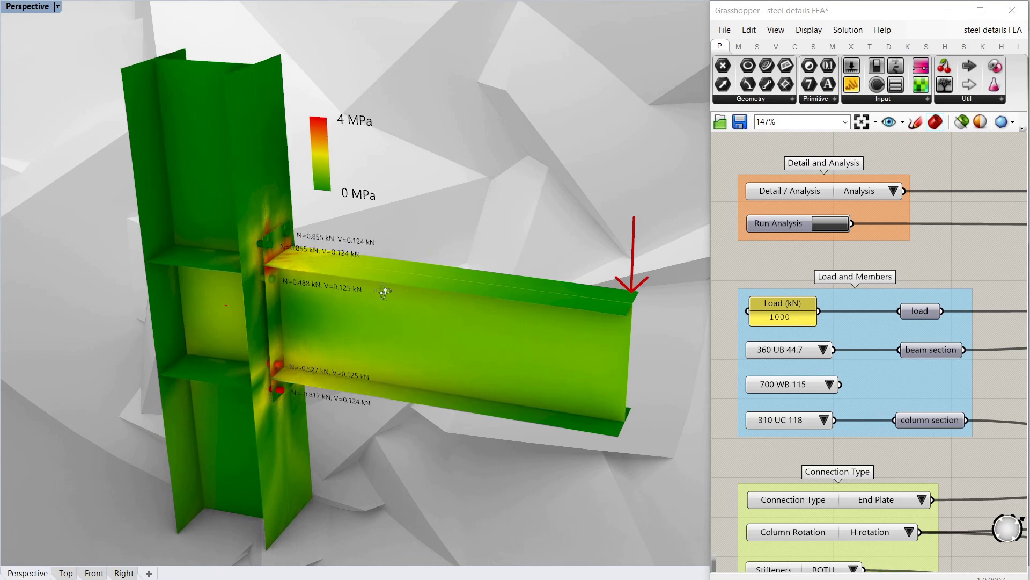
{"action": "right_click_drag", "start_coordinate": [384, 292], "coordinate": [367, 279]}
- Return the display to Detail and change the column section to 400 WC 361, checking the updated connection geometry
{"action": "left_click", "coordinate": [894, 191]}
{"action": "left_click", "coordinate": [945, 197]}
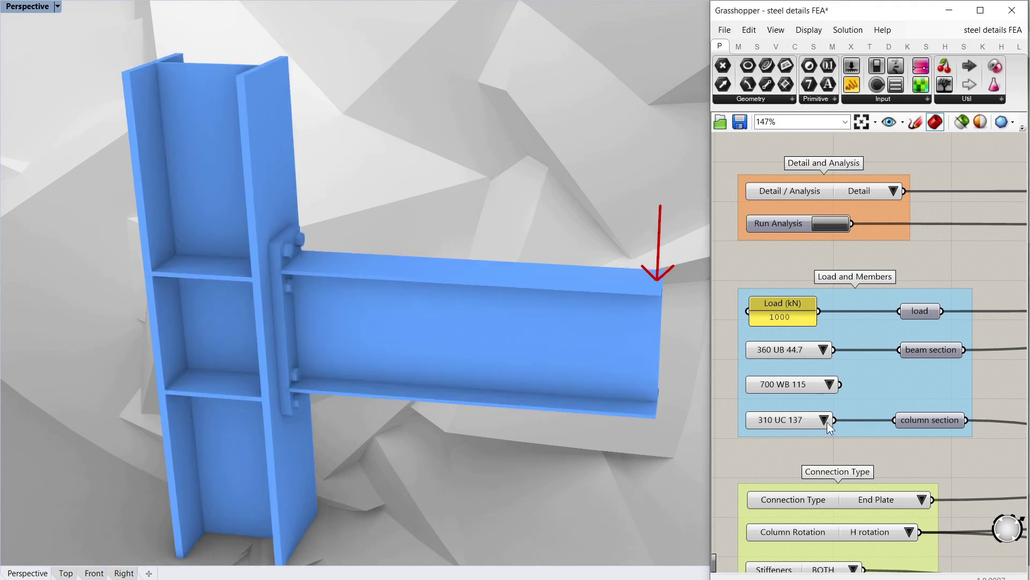
{"action": "left_click", "coordinate": [829, 426]}
{"action": "left_click", "coordinate": [854, 539]}
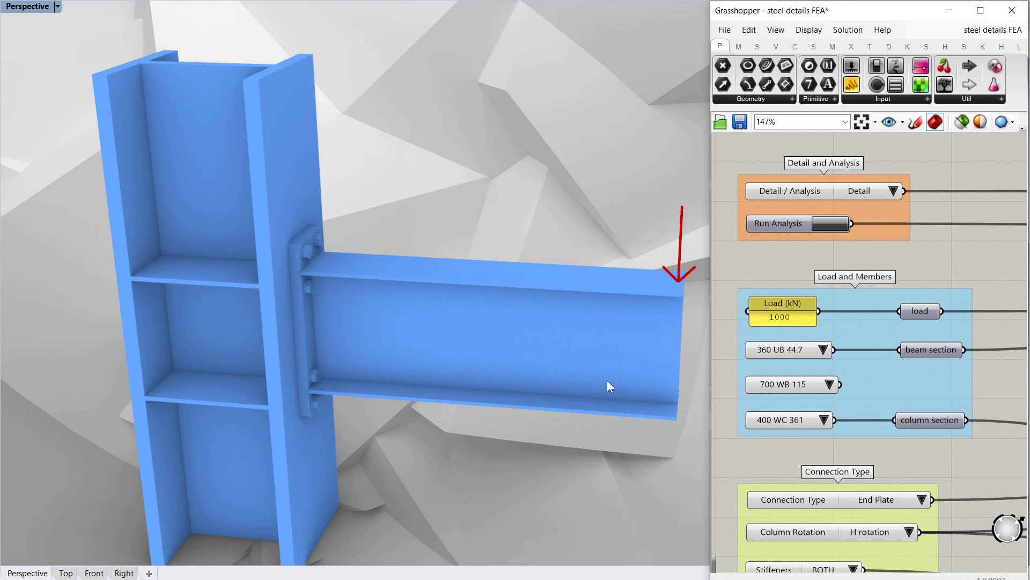
{"action": "right_click_drag", "start_coordinate": [507, 323], "coordinate": [487, 314]}
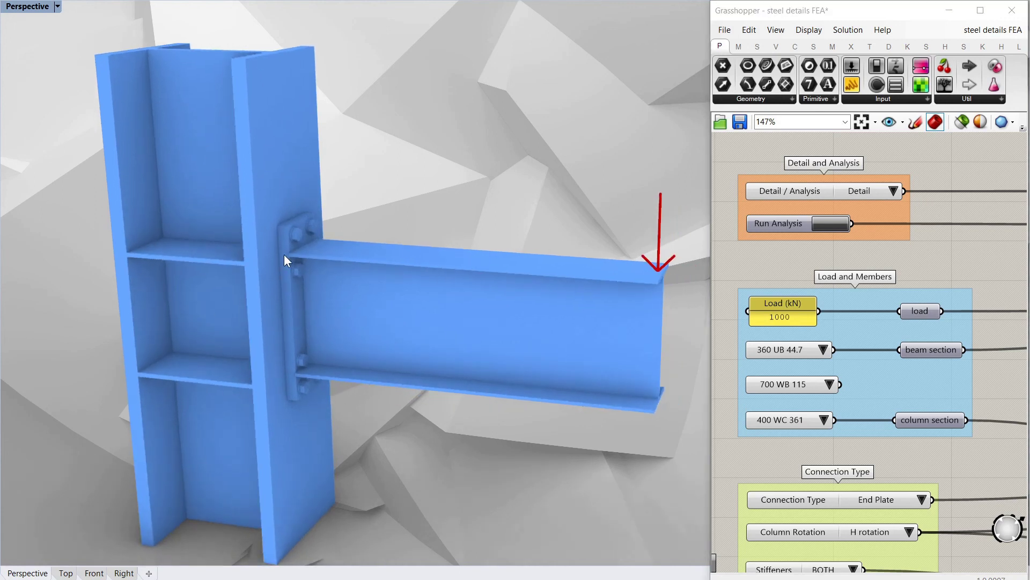
{"action": "right_click_drag", "start_coordinate": [291, 259], "coordinate": [251, 192]}
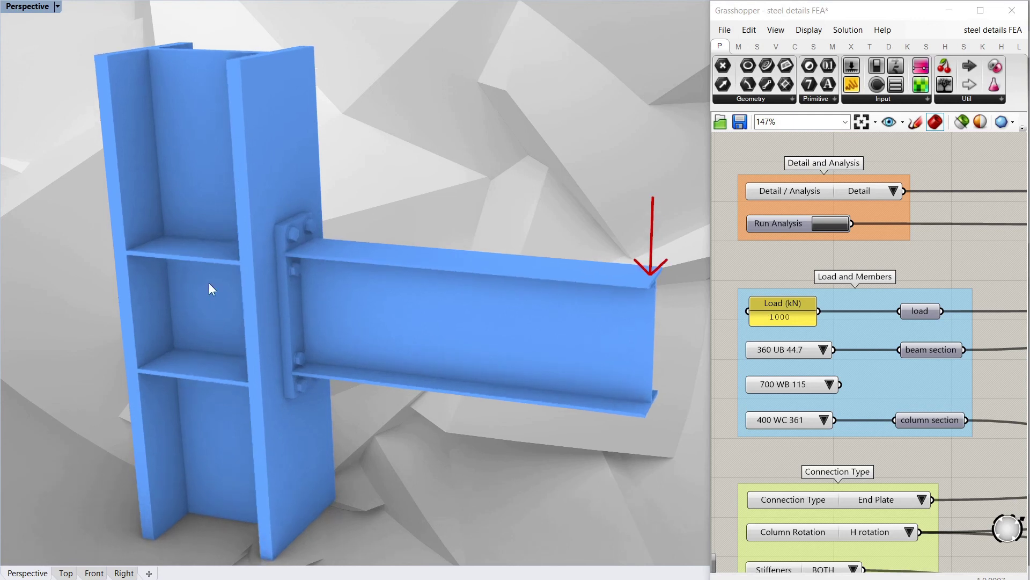
{"action": "right_click_drag", "start_coordinate": [360, 262], "coordinate": [318, 248]}
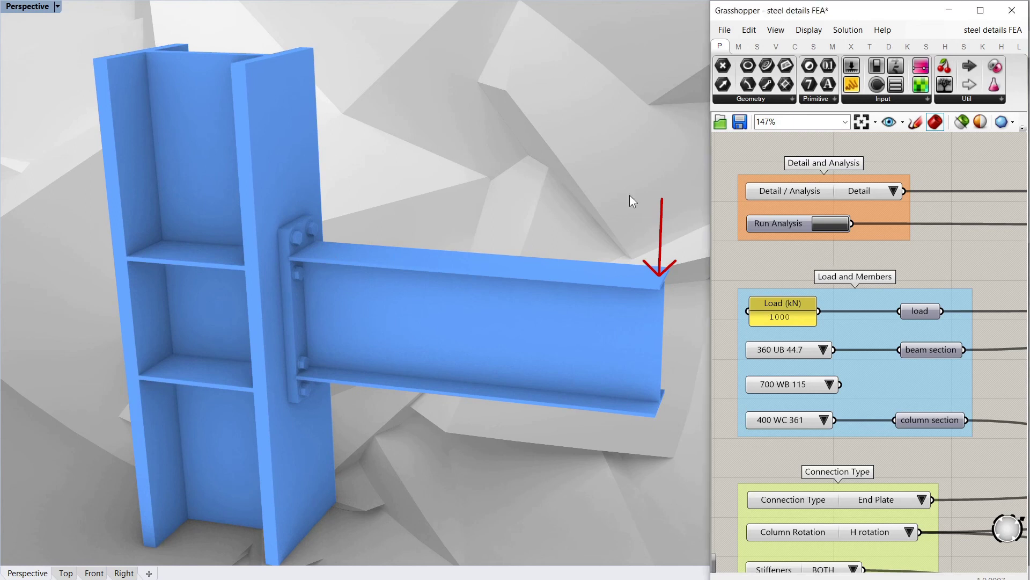
{"action": "right_click_drag", "start_coordinate": [315, 274], "coordinate": [318, 268]}
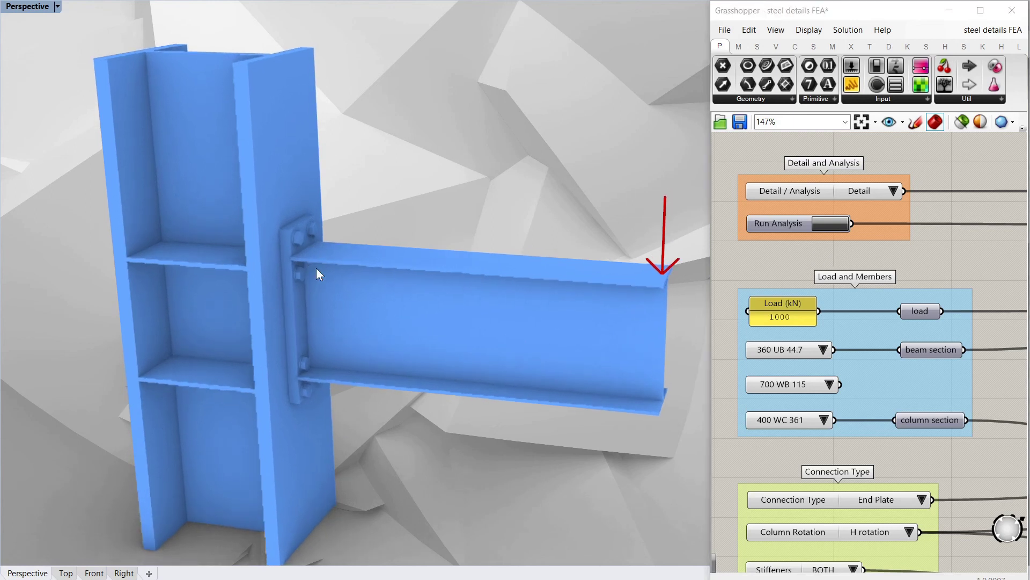
{"action": "scroll", "coordinate": [755, 336], "scroll_direction": "down", "scroll_amount": 3}
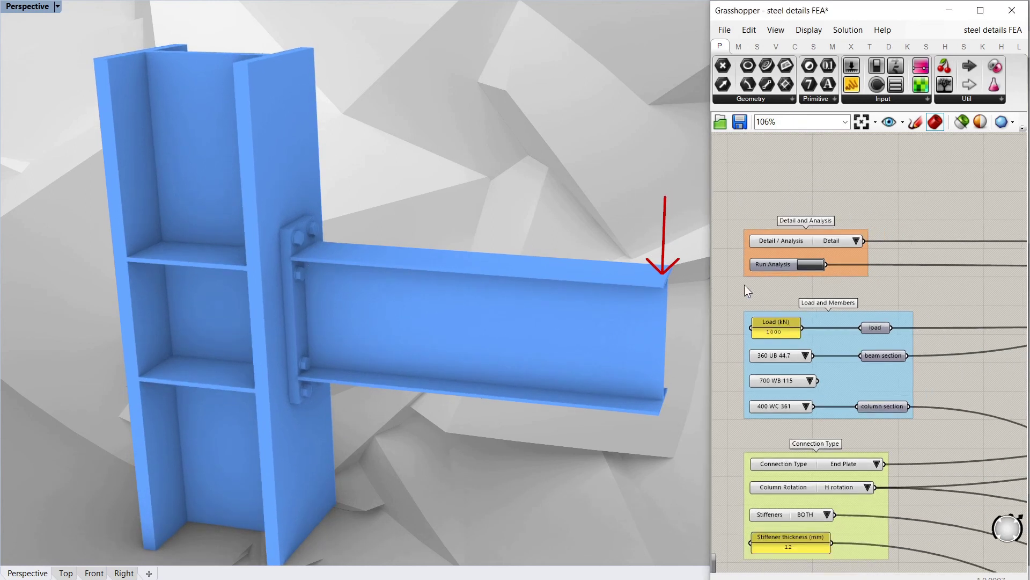